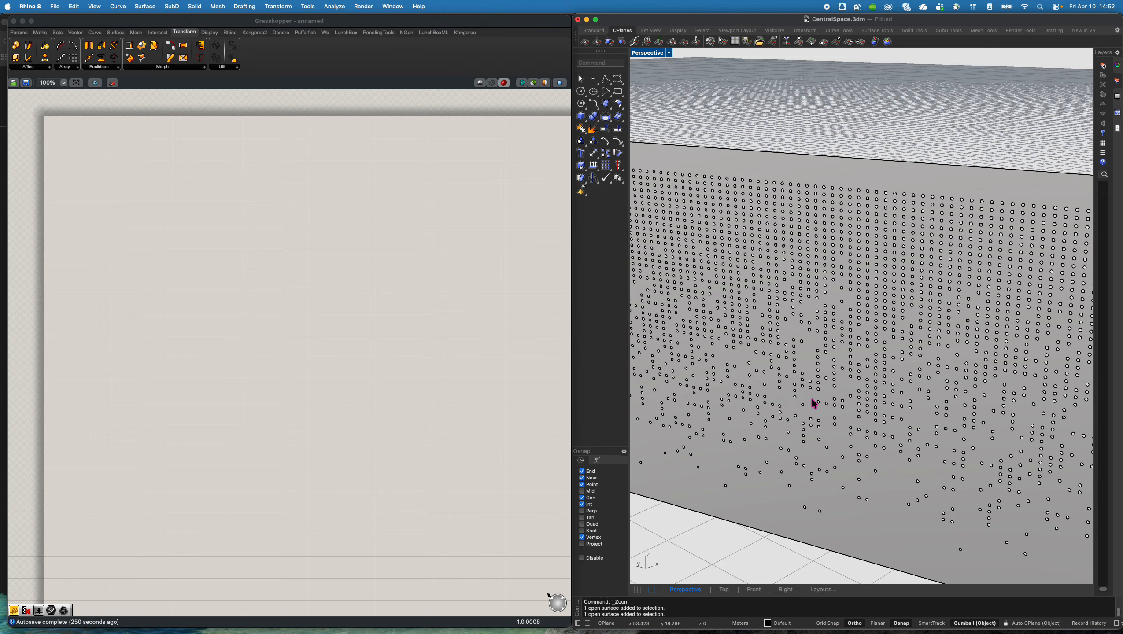
Inspect the perforated example panel and its pattern of holes thinning out toward the lower edge
scroll(815, 404, "down", 5)
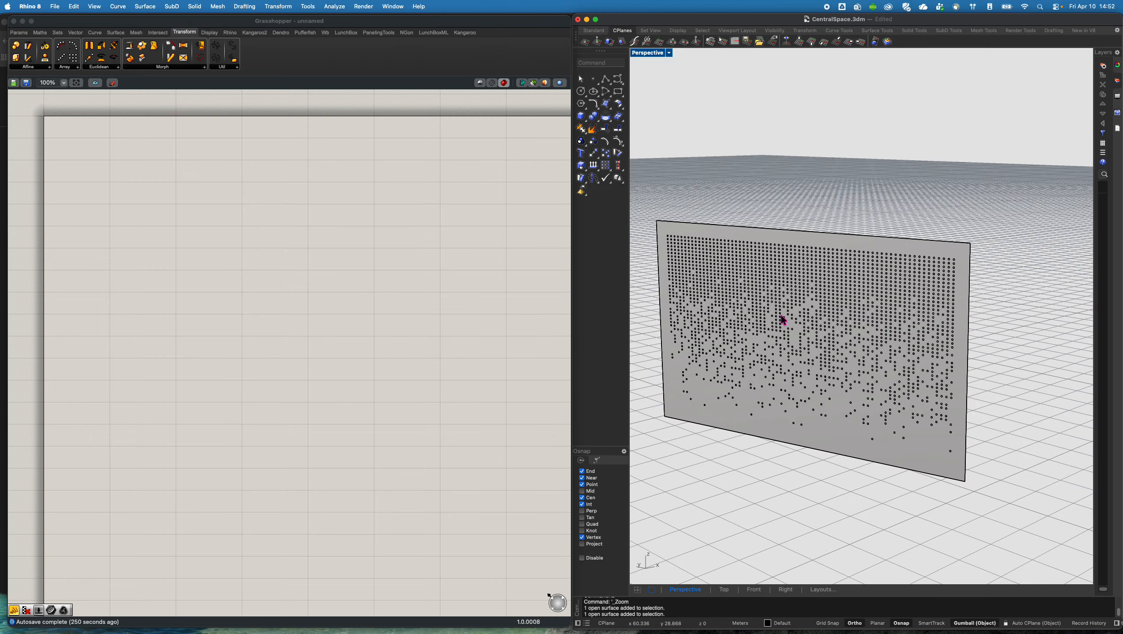
scroll(795, 335, "up", 8)
scroll(773, 402, "down", 5)
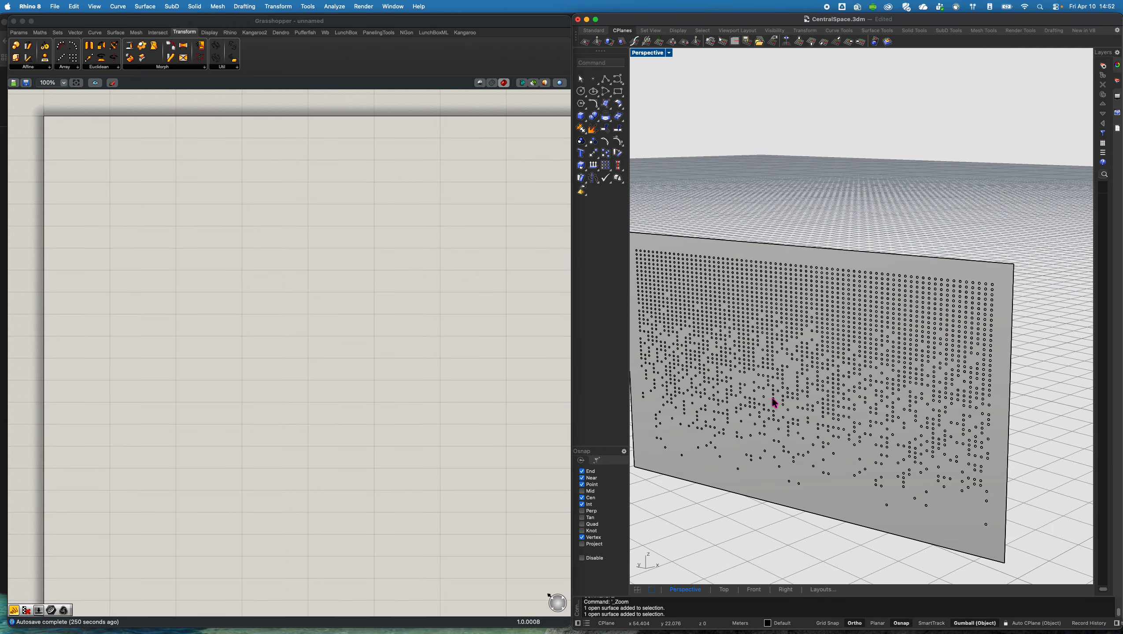
scroll(787, 420, "up", 3)
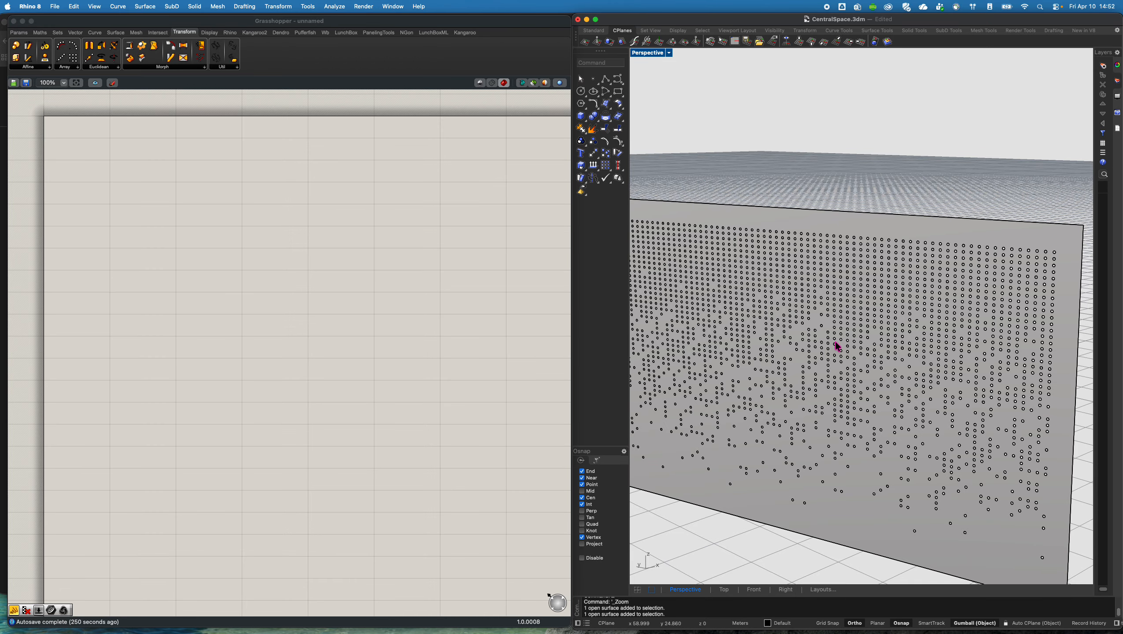
scroll(837, 347, "down", 5)
scroll(768, 344, "up", 10)
Add a Surface parameter to the Grasshopper canvas and assign the box's large front face to it
left_click(765, 306)
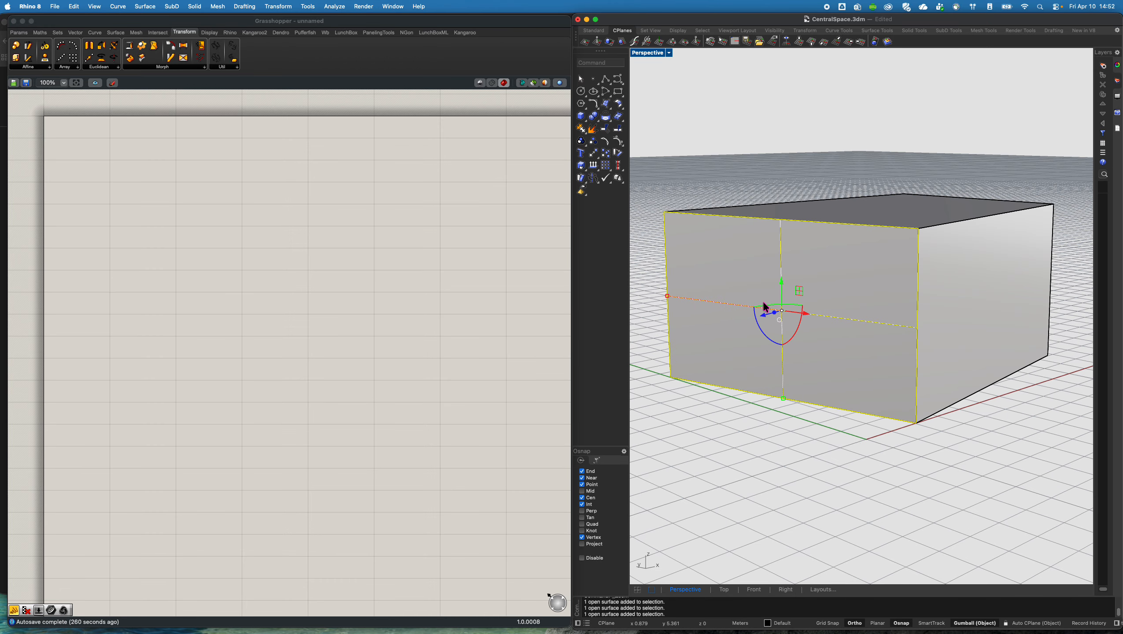
right_click_drag(822, 256, 792, 385)
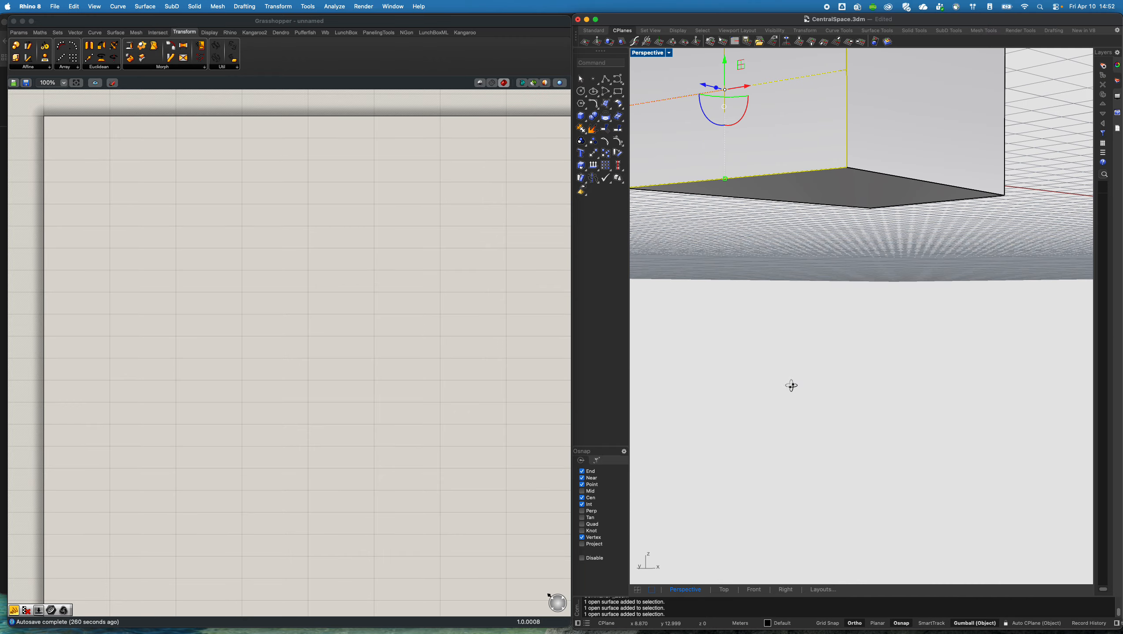
right_click_drag(763, 320, 756, 323)
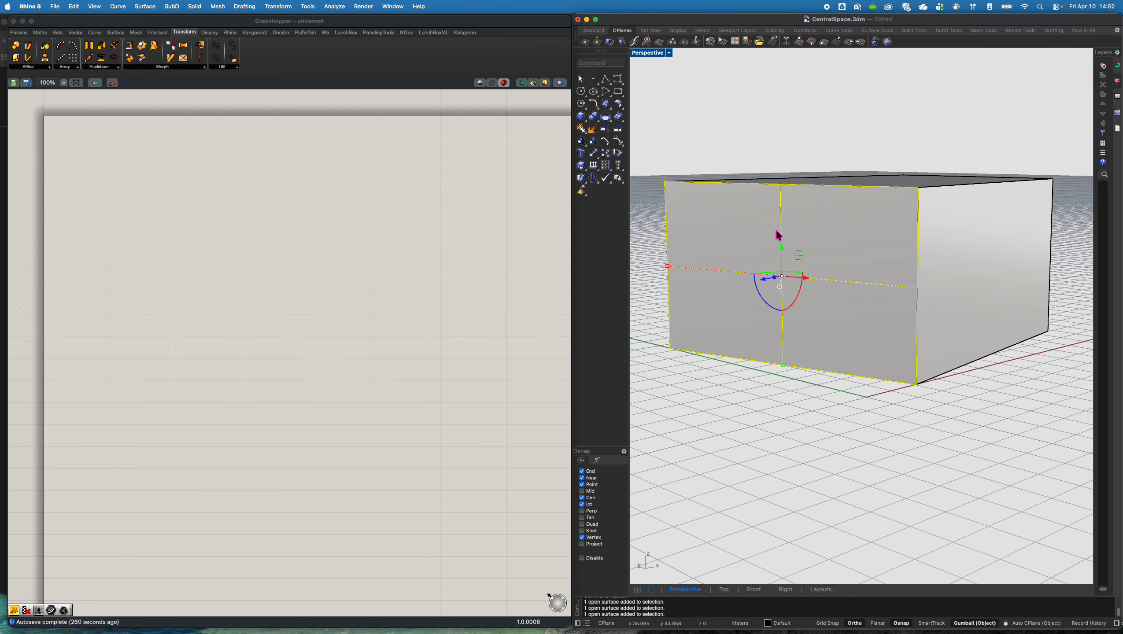
double_click(206, 251)
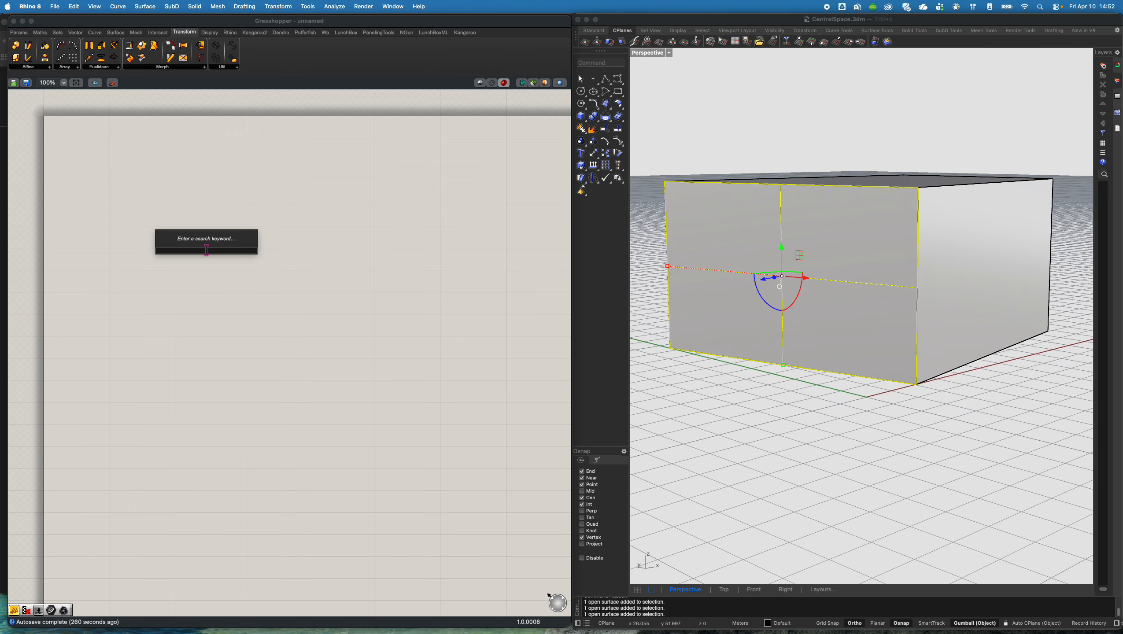
type("surface")
key("Return")
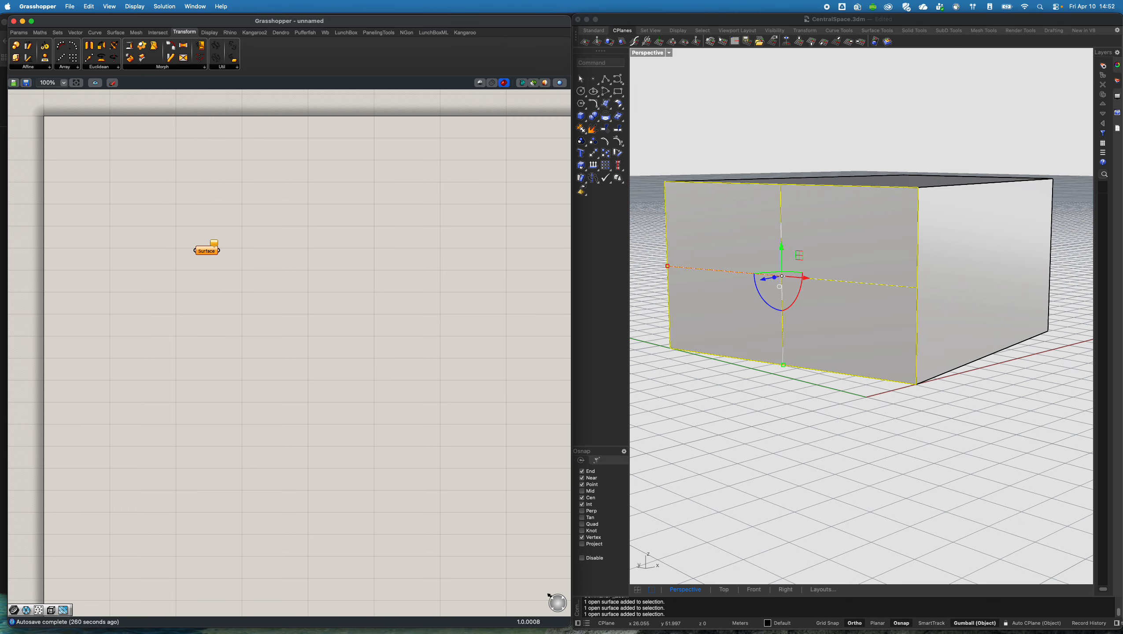
right_click(213, 255)
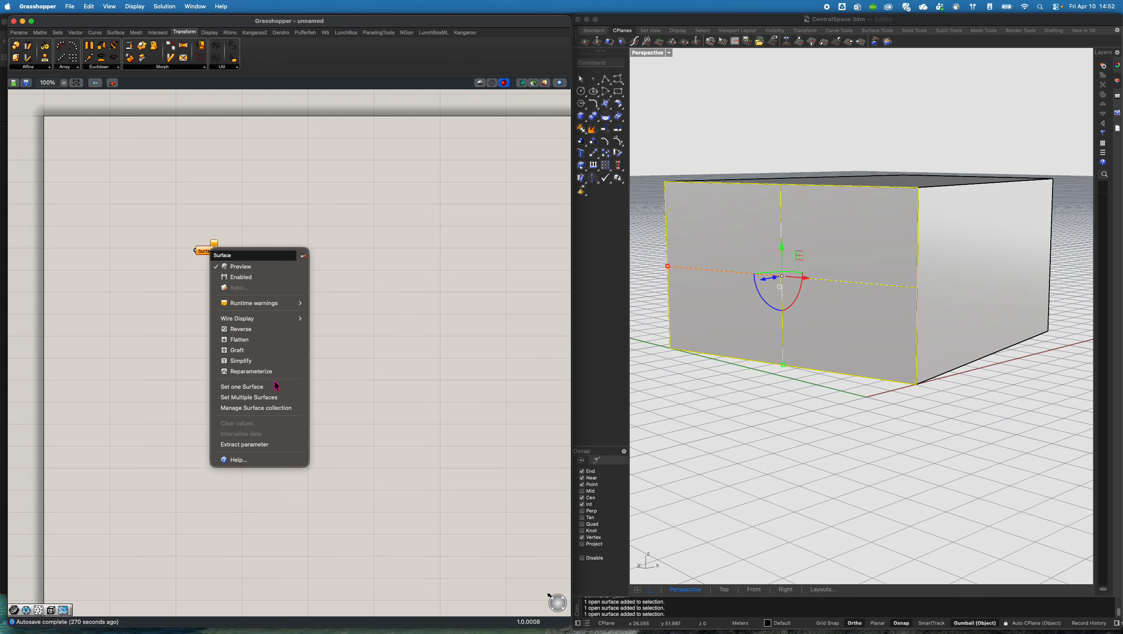
left_click(248, 387)
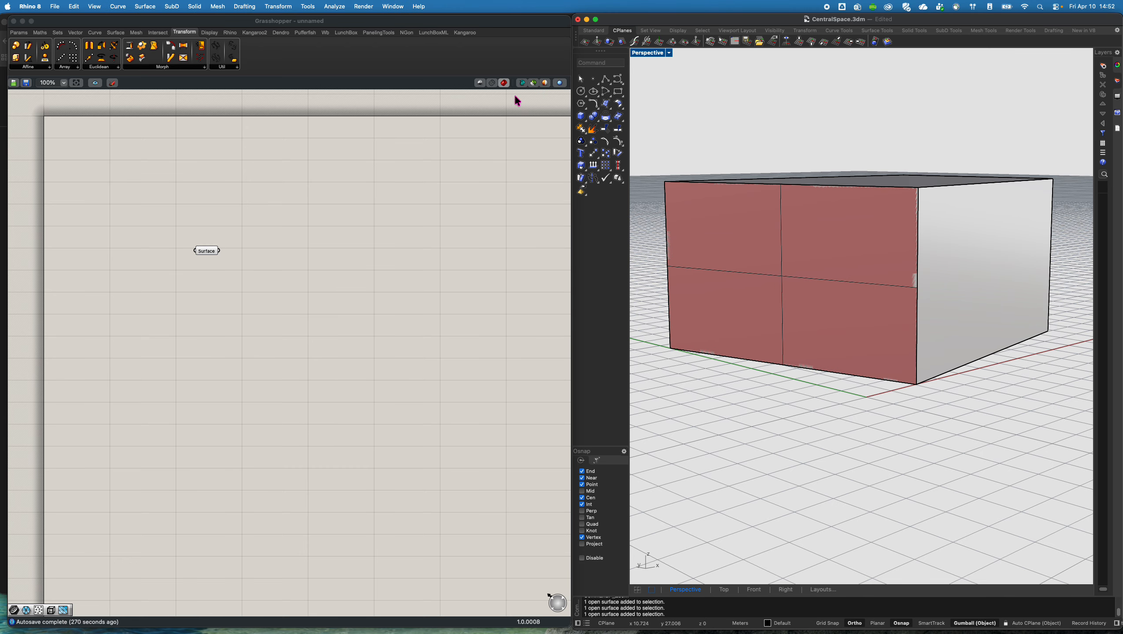
Limit the Grasshopper preview to selected objects and check it by selecting the Surface parameter
left_click(534, 84)
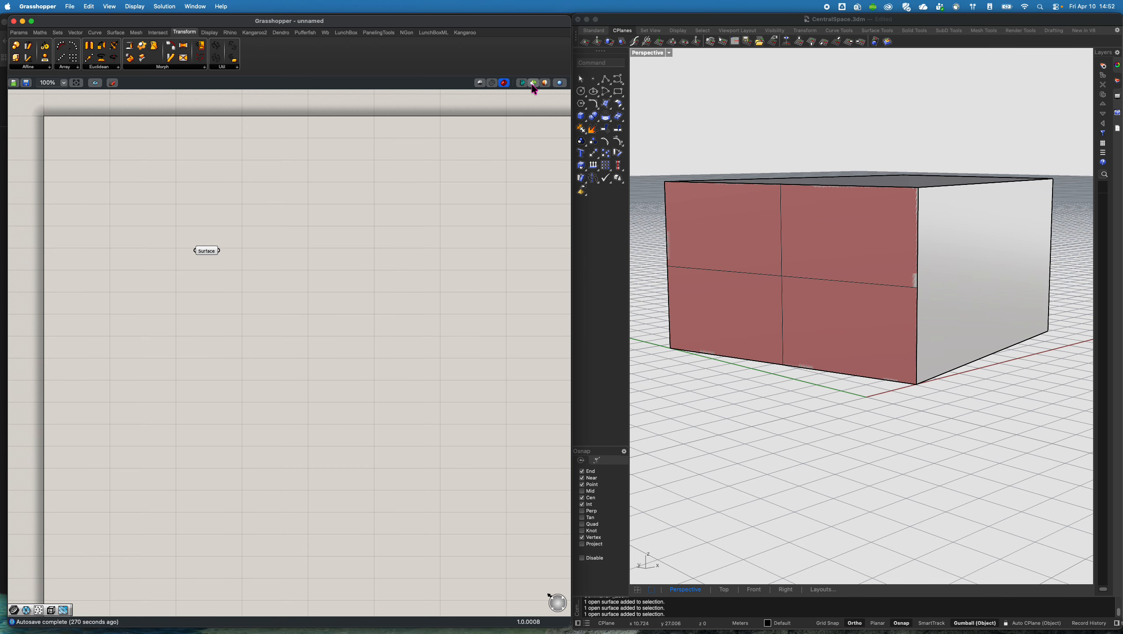
left_click(207, 253)
left_click(297, 253)
left_click(206, 253)
right_click_drag(270, 230, 208, 238)
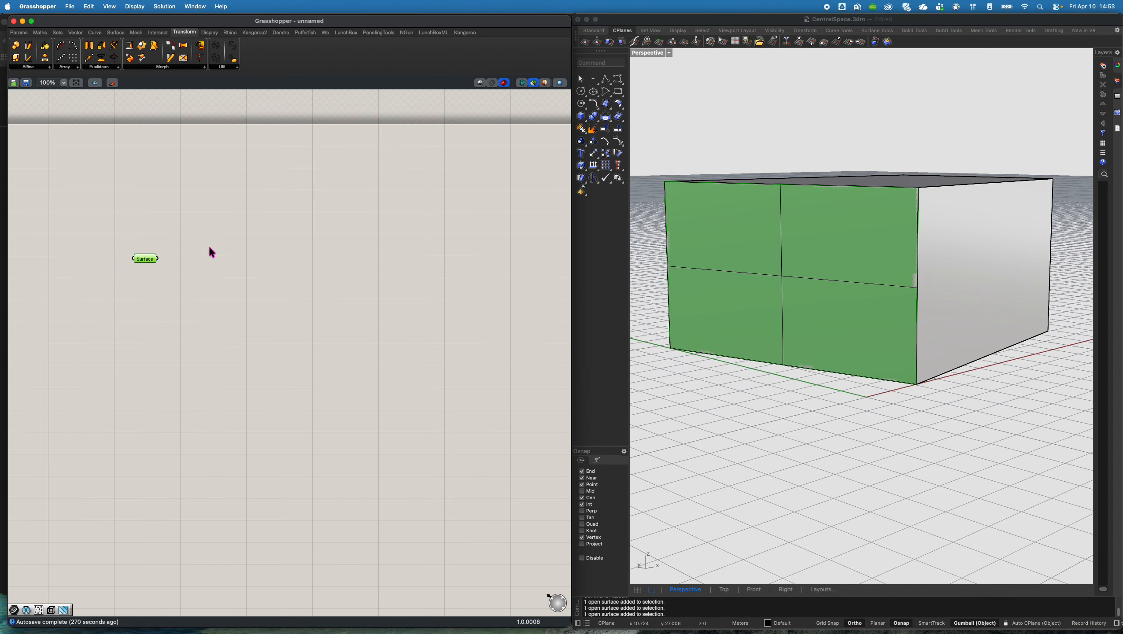
Add a Surface Frames component beside the Surface parameter and feed the surface into its Surface input
left_click_drag(150, 264, 128, 261)
double_click(223, 255)
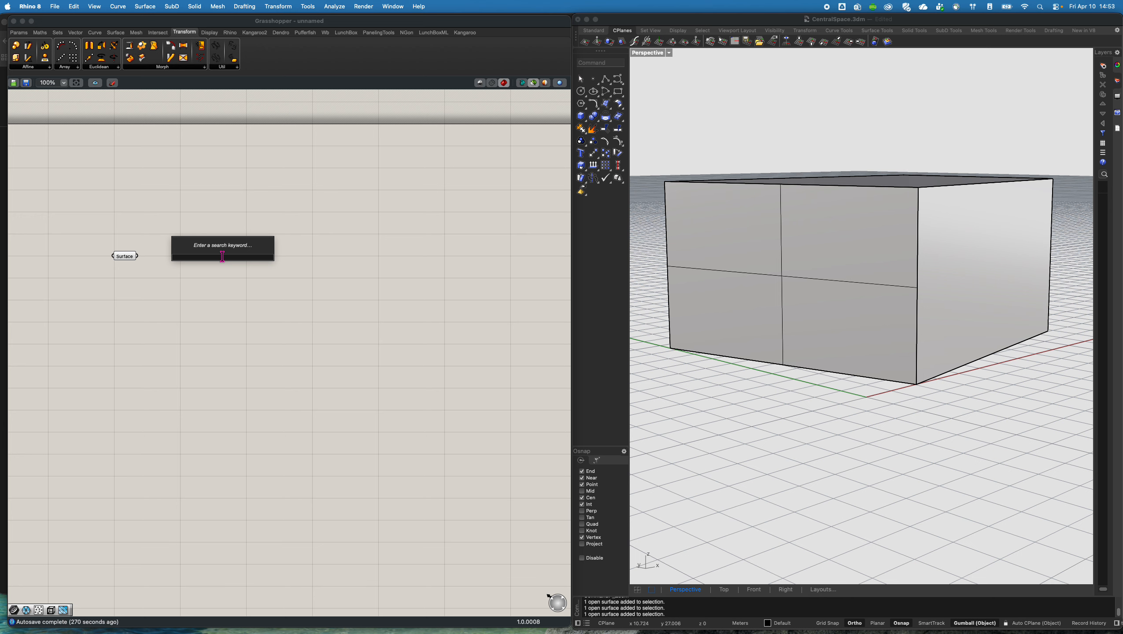
type("frame surface")
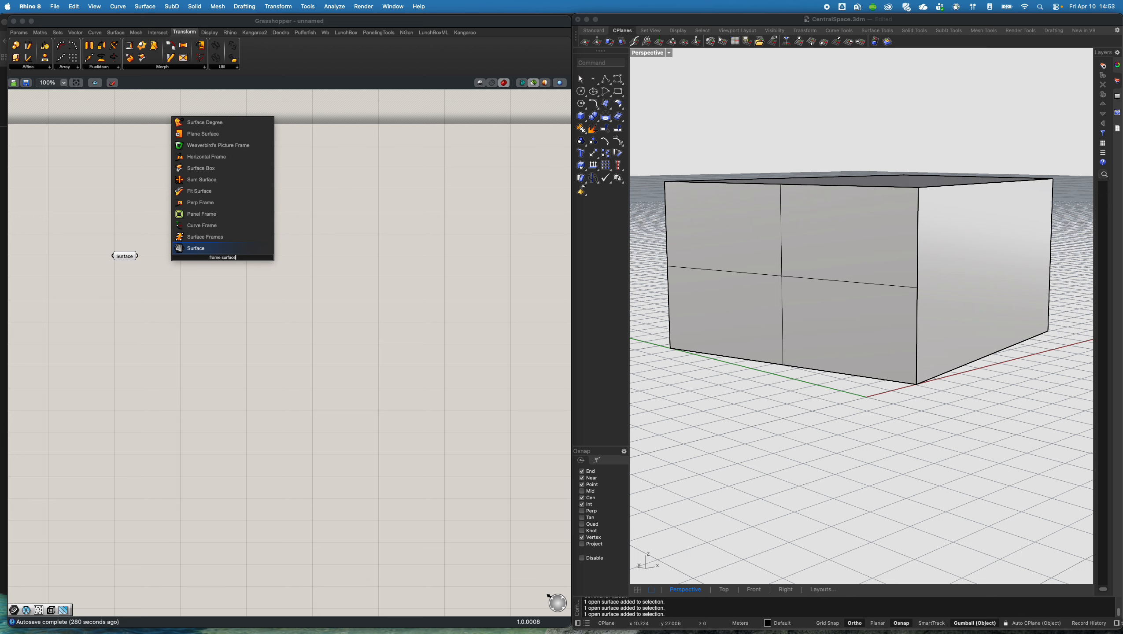
key("Up")
key("Return")
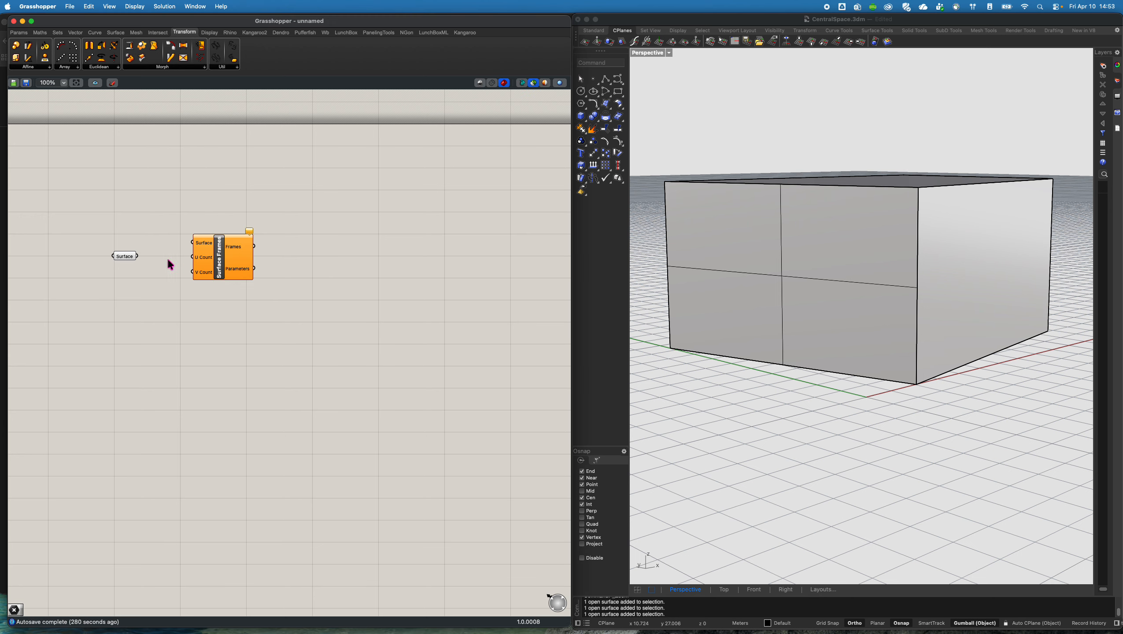
mouse_move(137, 257)
left_mouse_down()
mouse_move(193, 244)
mouse_move(227, 284)
left_mouse_up()
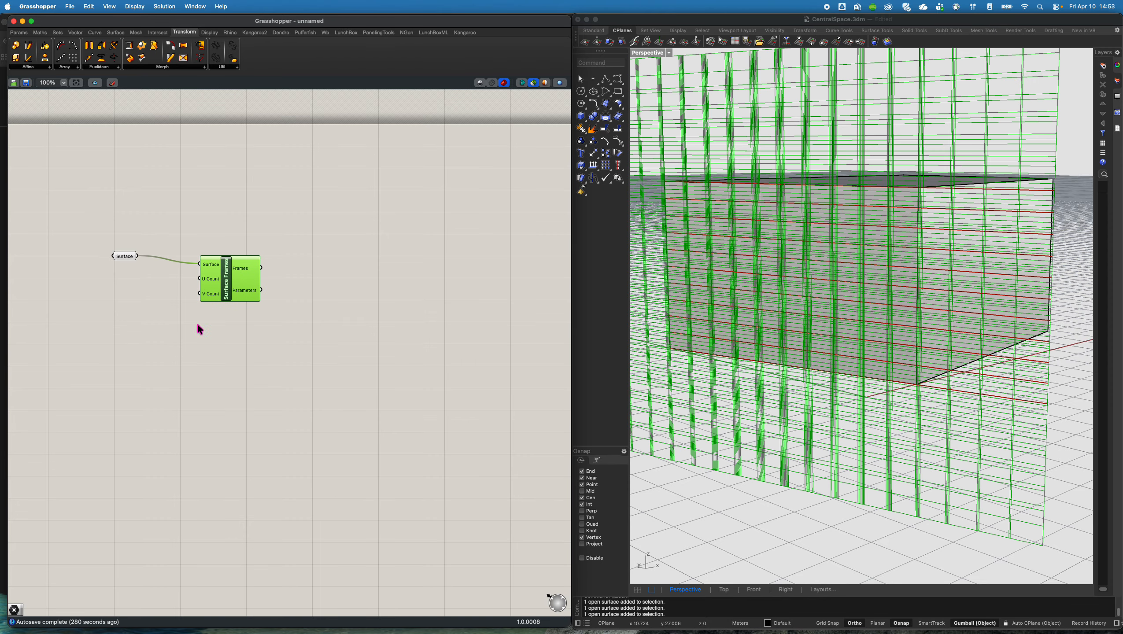
Add a Point parameter and connect the Frames output of Surface Frames to it
left_click(173, 333)
double_click(173, 333)
type("point")
key("Return")
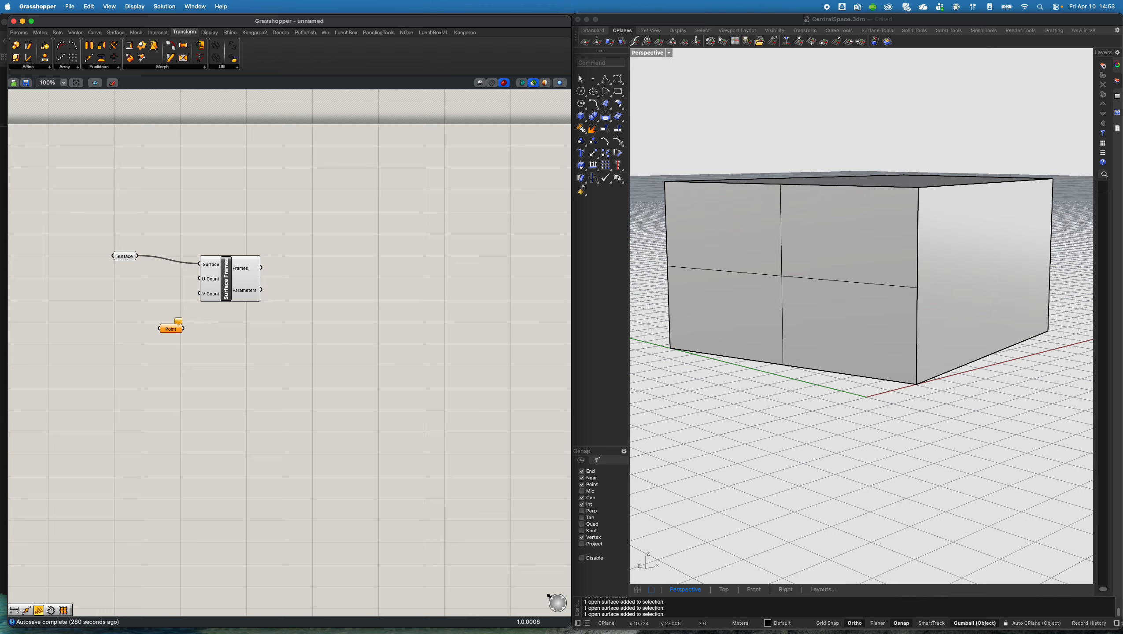
left_click_drag(173, 333, 323, 270)
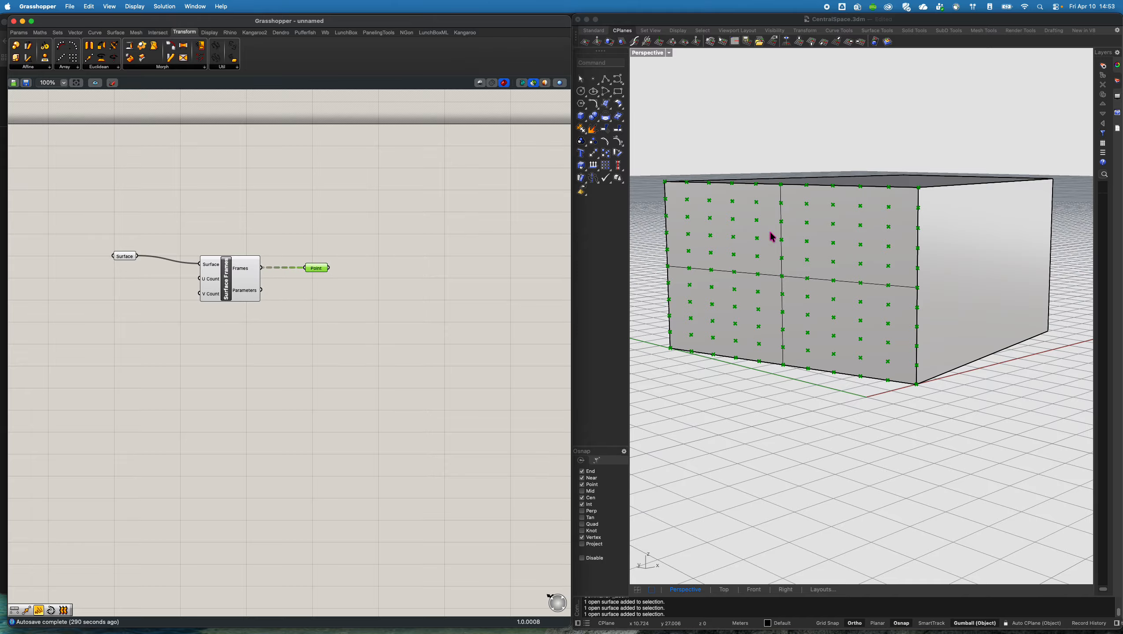
Create a number slider ranging from 10 to 100, duplicate it, and connect the two to U Count and V Count
right_click_drag(162, 288, 193, 291)
double_click(169, 292)
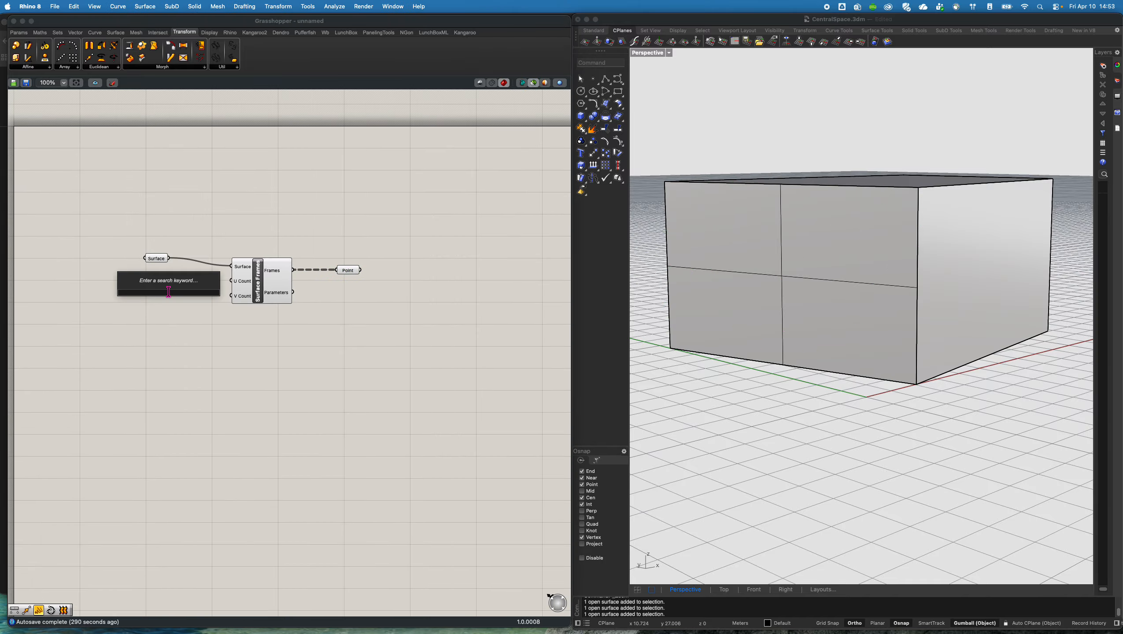
type("10..100")
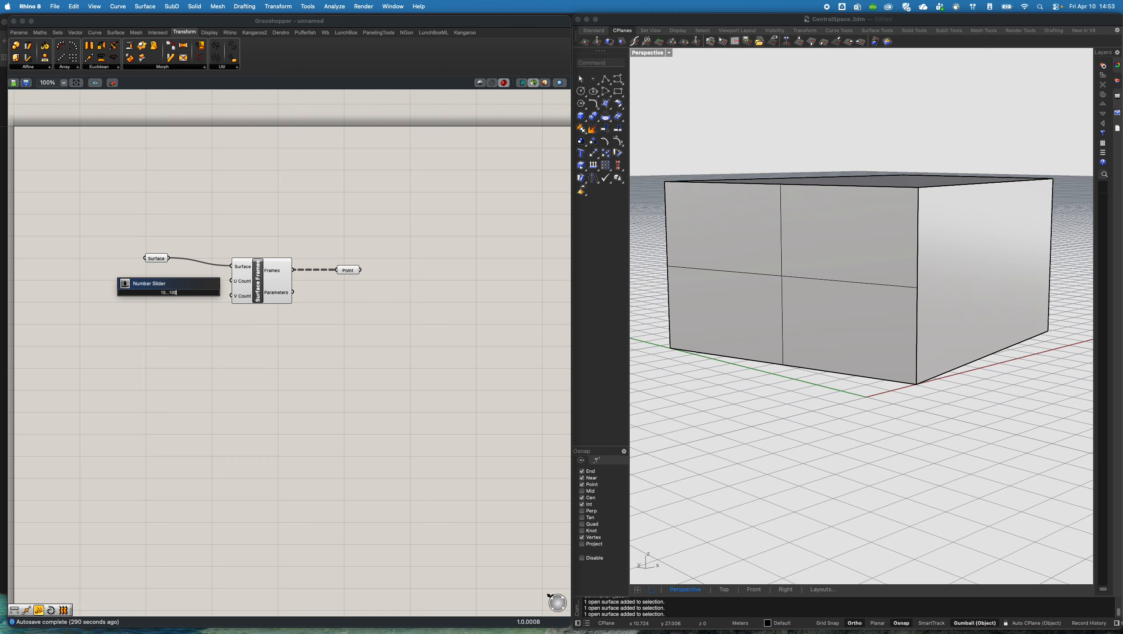
key("Return")
left_click_drag(188, 292, 231, 281)
key("super+c")
key("super+v")
Set the U Count slider to 45 and the V Count slider to 23, previewing the point grid on the face
left_click(348, 270)
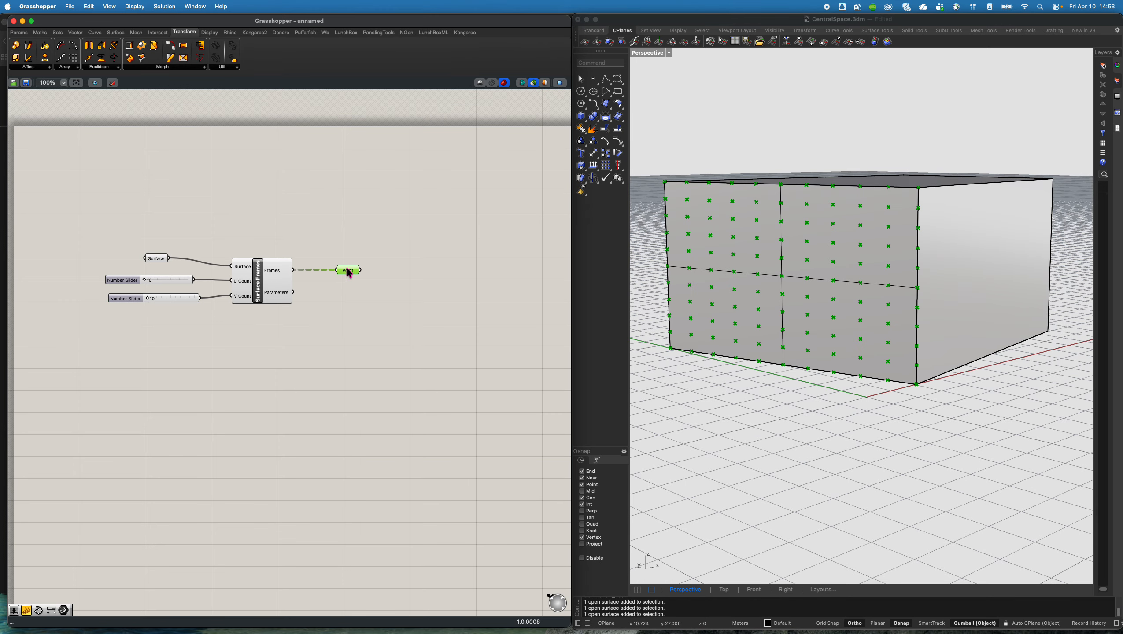
mouse_move(145, 280)
left_mouse_down()
mouse_move(165, 280)
mouse_move(158, 299)
left_mouse_up()
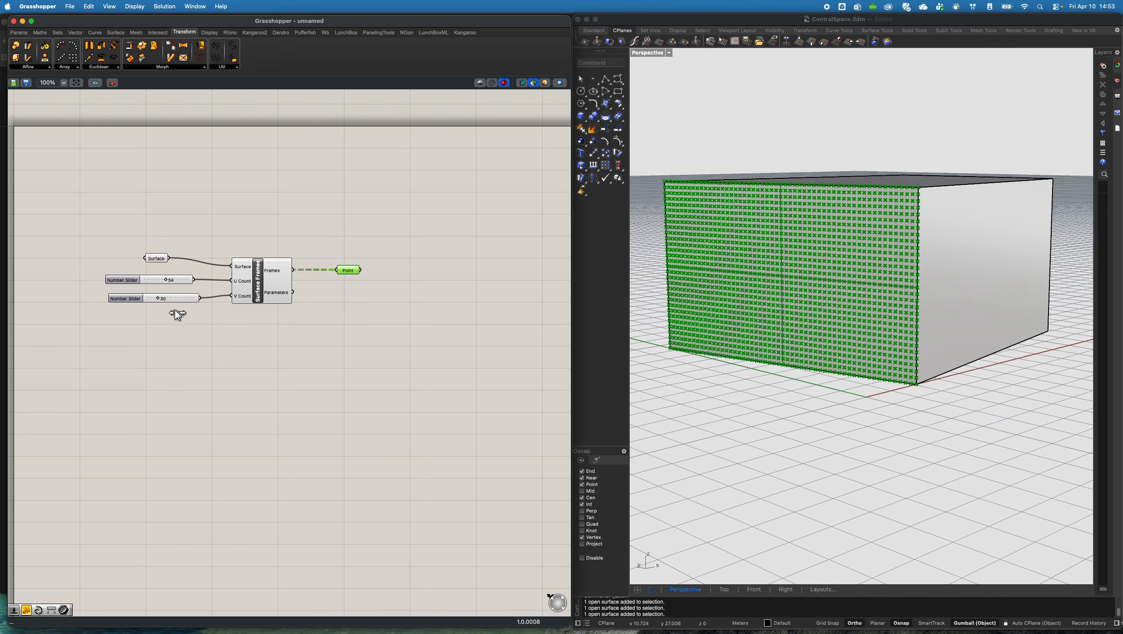
left_click(174, 310)
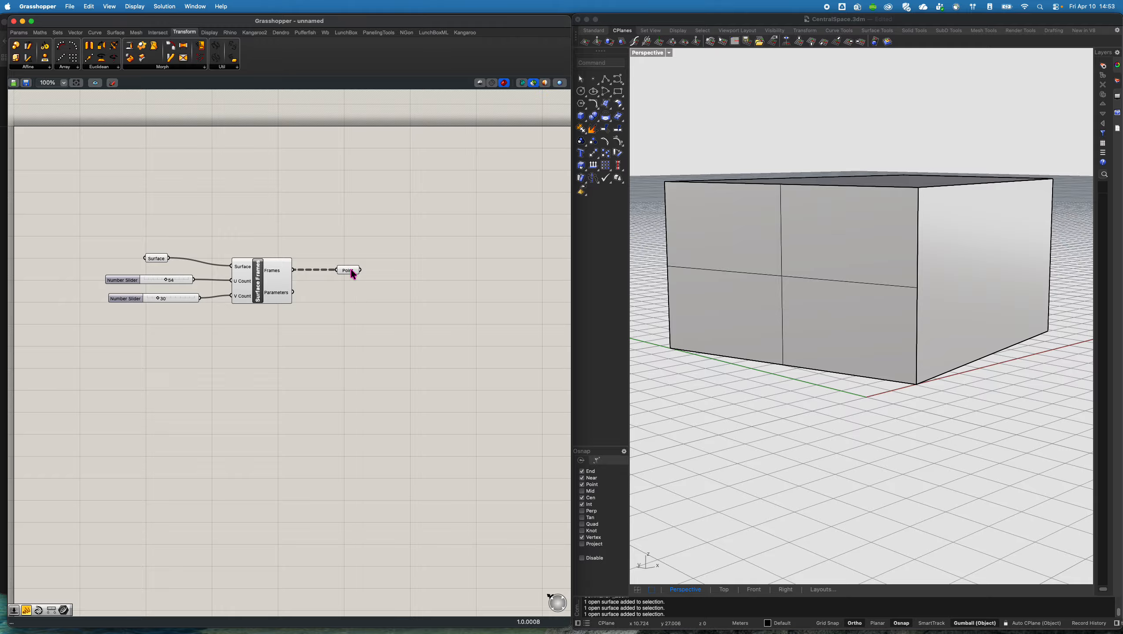
mouse_move(353, 274)
left_click_drag(158, 302, 155, 301)
left_click(347, 275)
right_click_drag(869, 221, 866, 236)
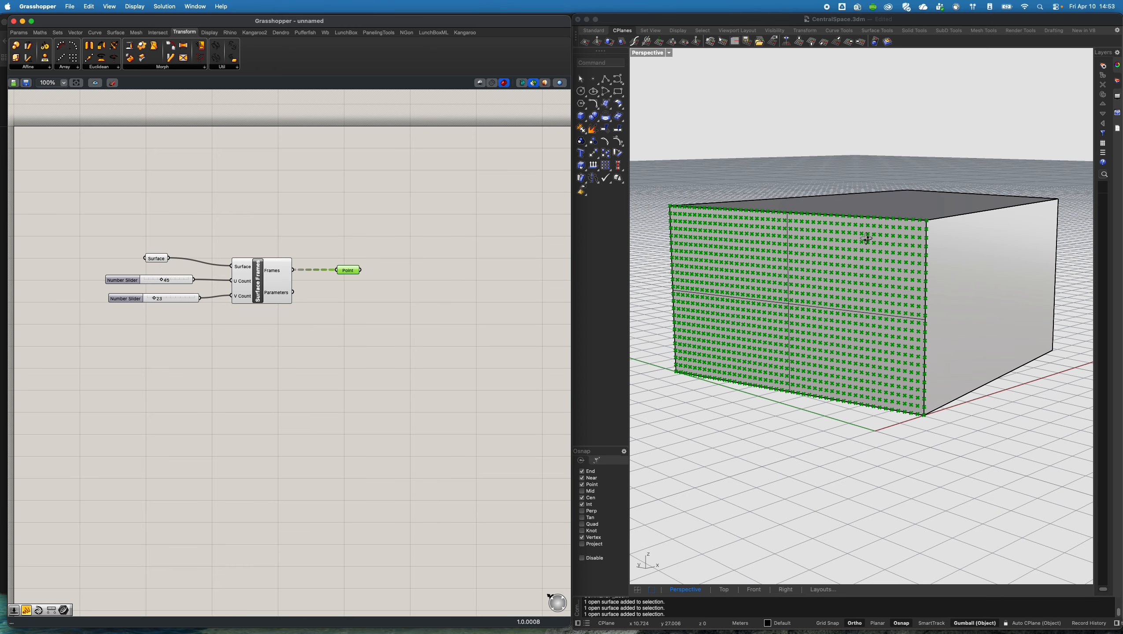
right_click_drag(437, 263, 354, 245)
left_click_drag(265, 252, 259, 247)
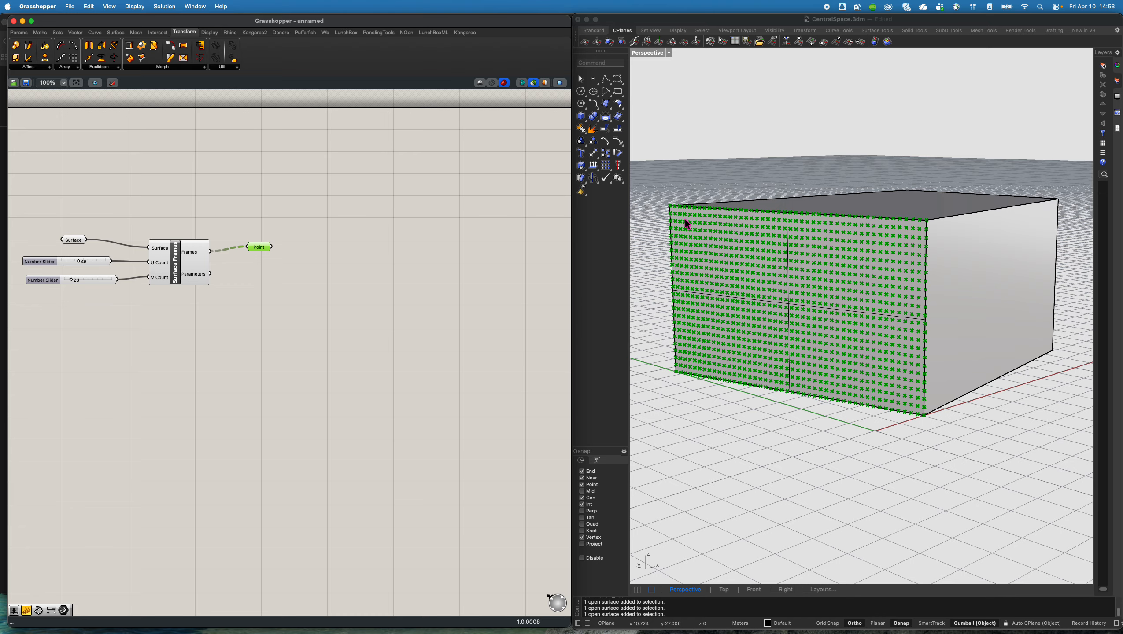
scroll(671, 209, "up", 5)
scroll(673, 216, "down", 5)
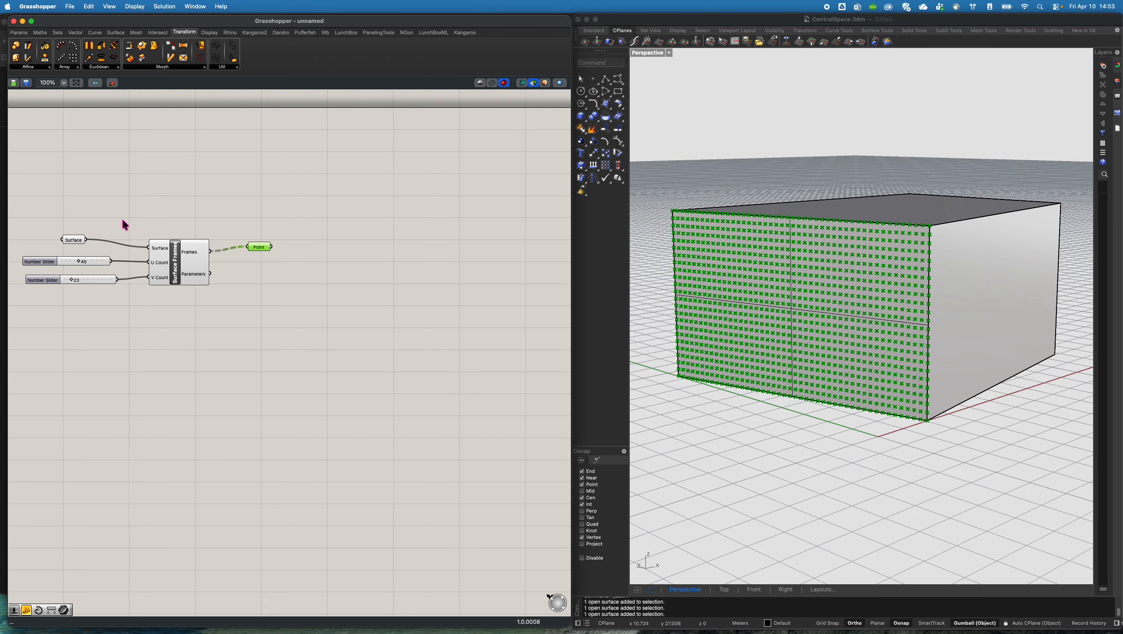
Move the Surface parameter higher and connect it to the Brep input of a new Brep Wireframe component
left_click_drag(78, 242, 71, 192)
scroll(151, 178, "down", 5)
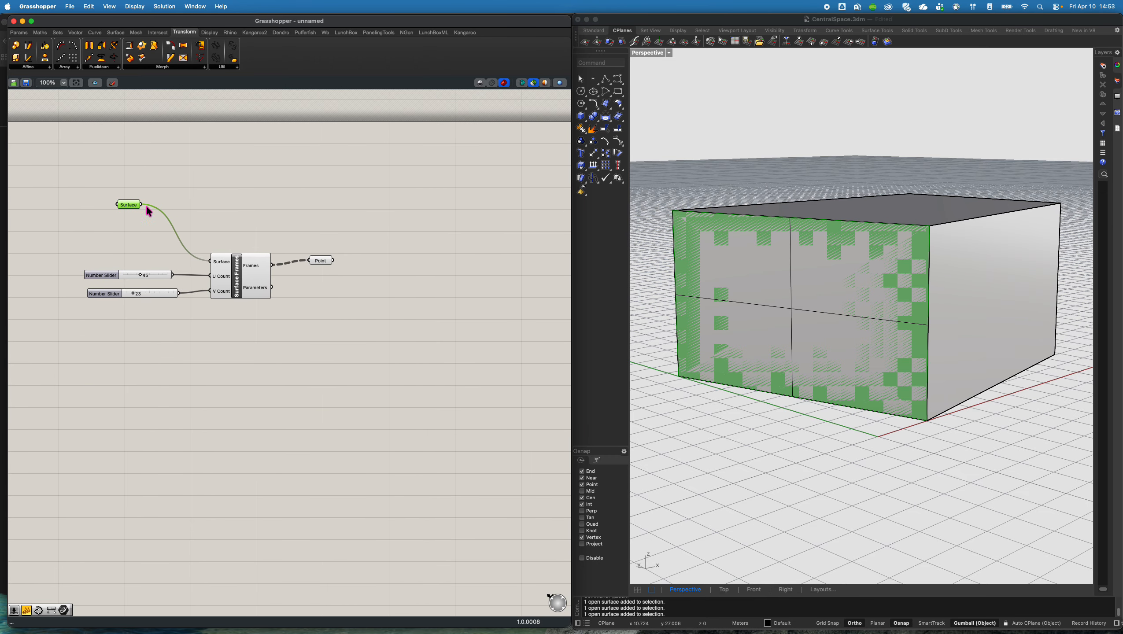
scroll(144, 209, "up", 10)
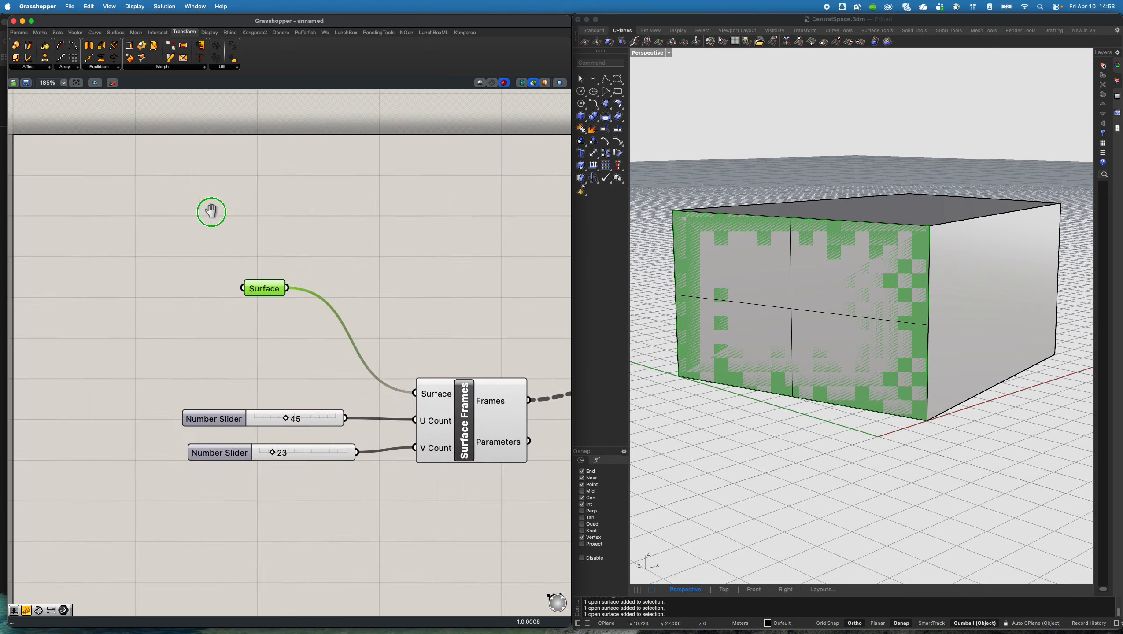
scroll(267, 276, "down", 7)
right_click_drag(290, 283, 125, 219)
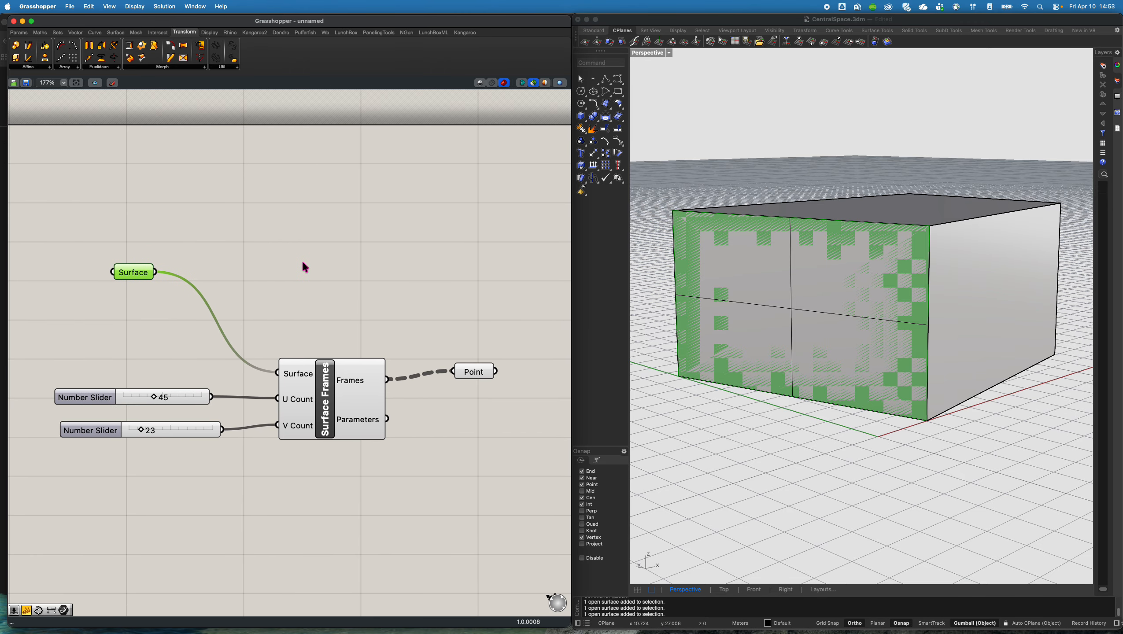
double_click(303, 261)
type("wire")
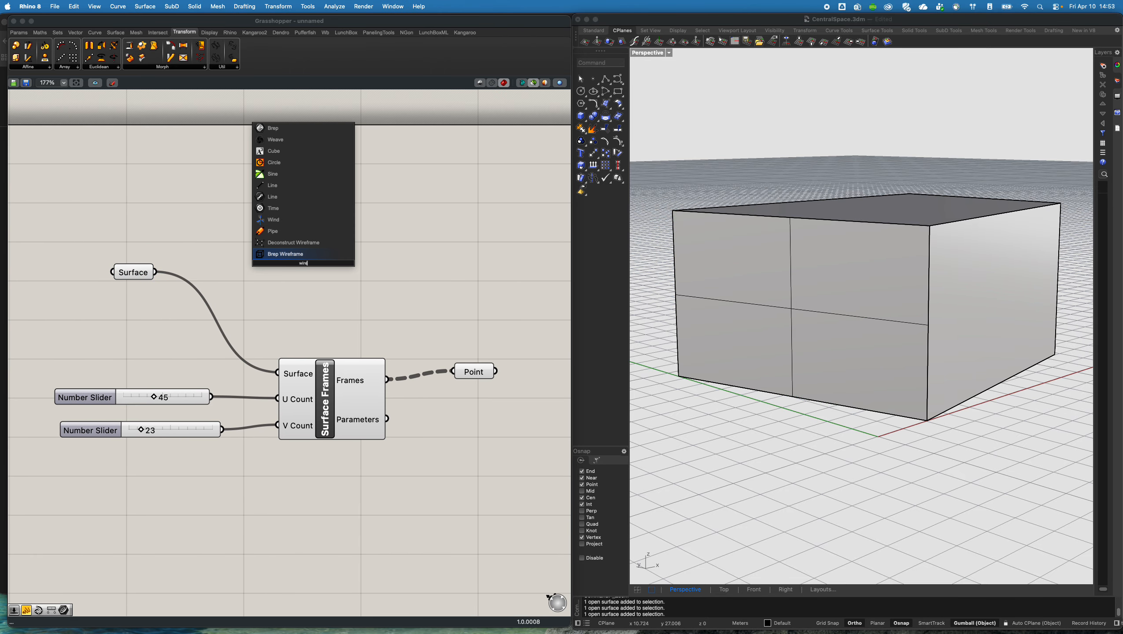
key("Return")
left_click_drag(156, 272, 252, 240)
left_click(269, 247)
right_click_drag(403, 257, 342, 249)
double_click(367, 239)
type("join")
key("Return")
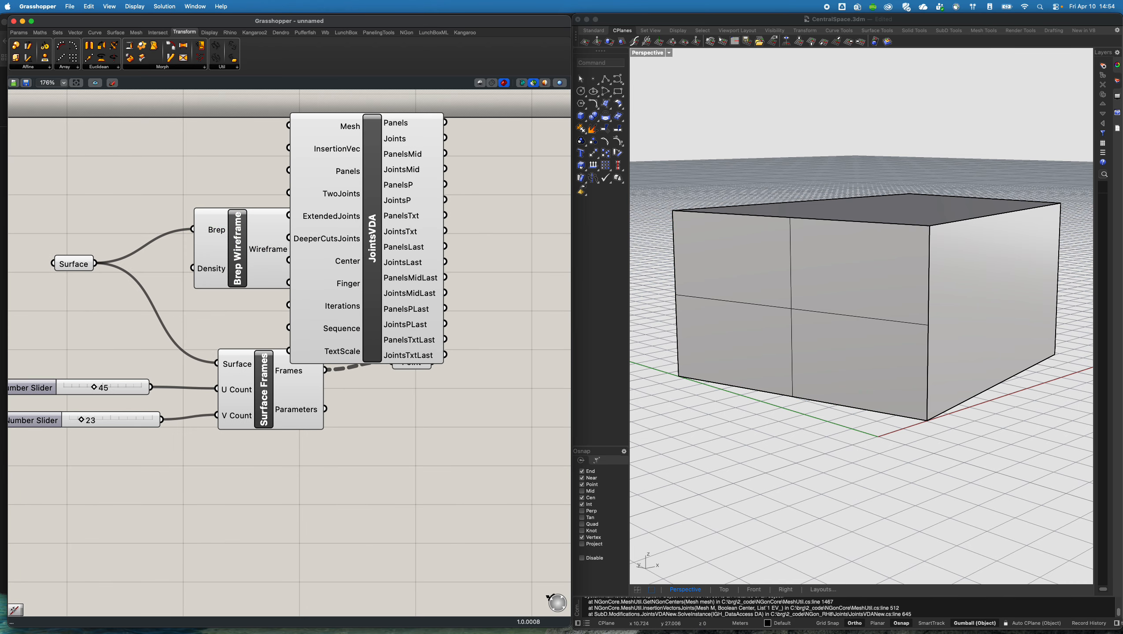
left_click(381, 233)
key("Delete")
Add a Join Curves component and connect the Wireframe output of Brep Wireframe to its Curves input
double_click(381, 233)
type("join")
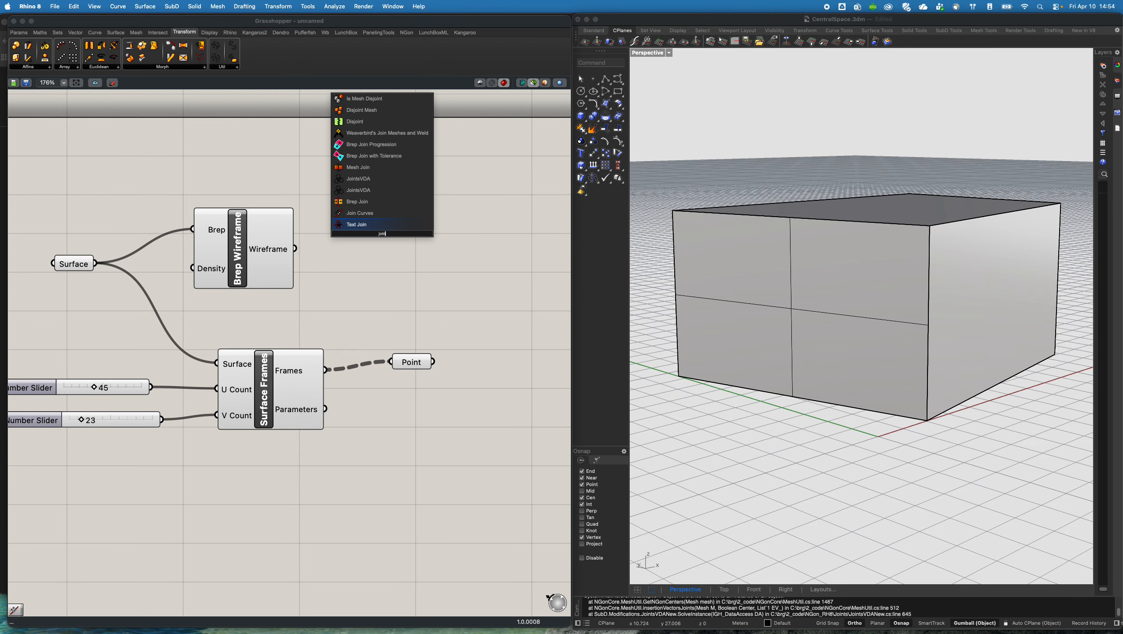
left_click(377, 214)
left_click_drag(295, 249, 331, 222)
Add an Offset Curve component and connect the joined curves to its Curve input
right_click_drag(413, 234, 342, 242)
double_click(442, 244)
type("offset")
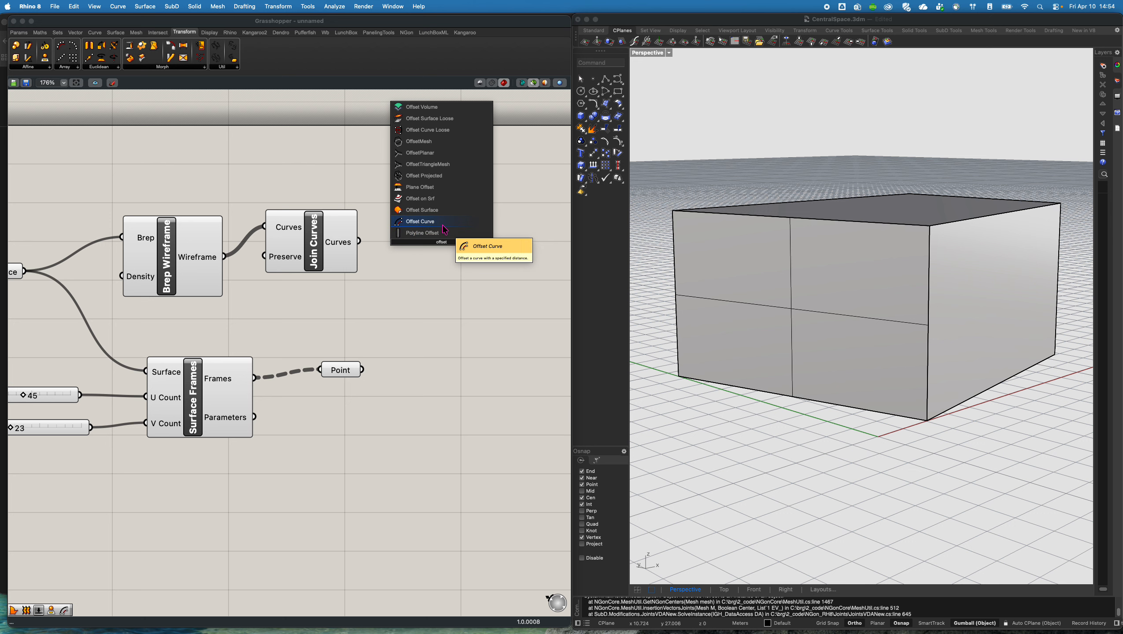
left_click(442, 222)
left_click_drag(359, 242, 397, 218)
Add a number slider from -1 to 1.00, connect it to the Distance input of Offset Curve, and set it to -0.32
right_click_drag(327, 221, 355, 234)
double_click(409, 159)
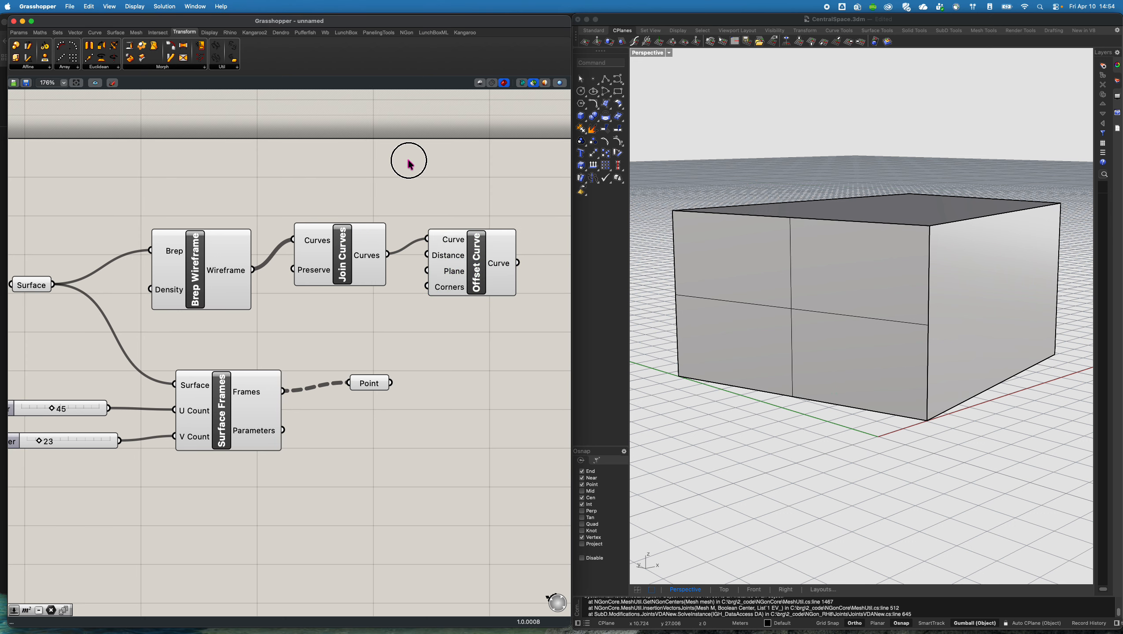
type("-")
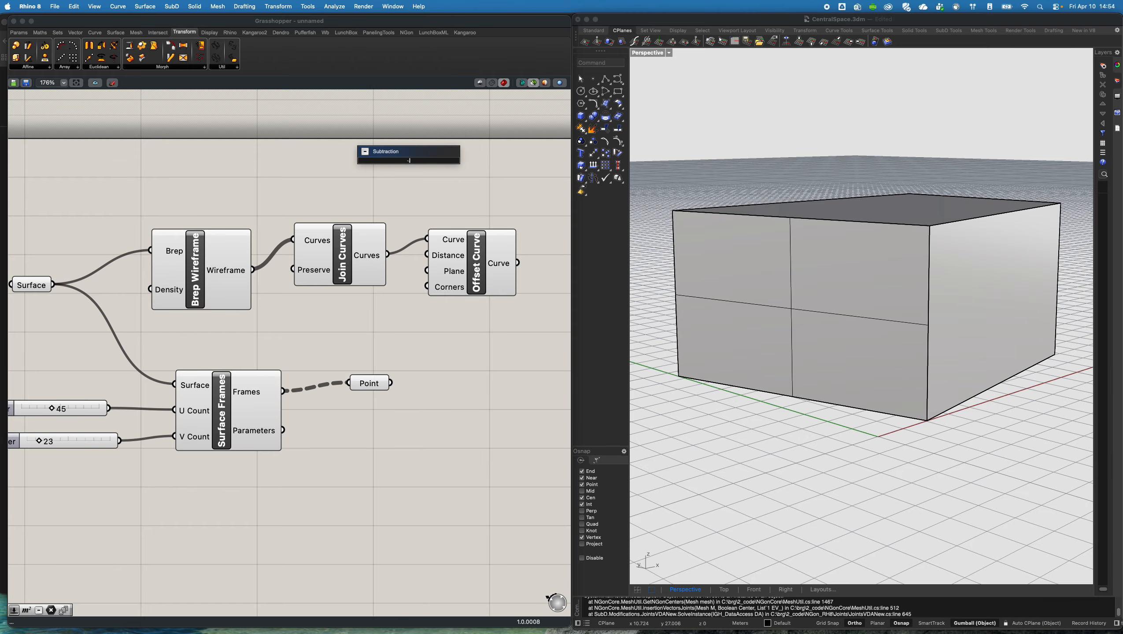
type("1..1.00")
key("Return")
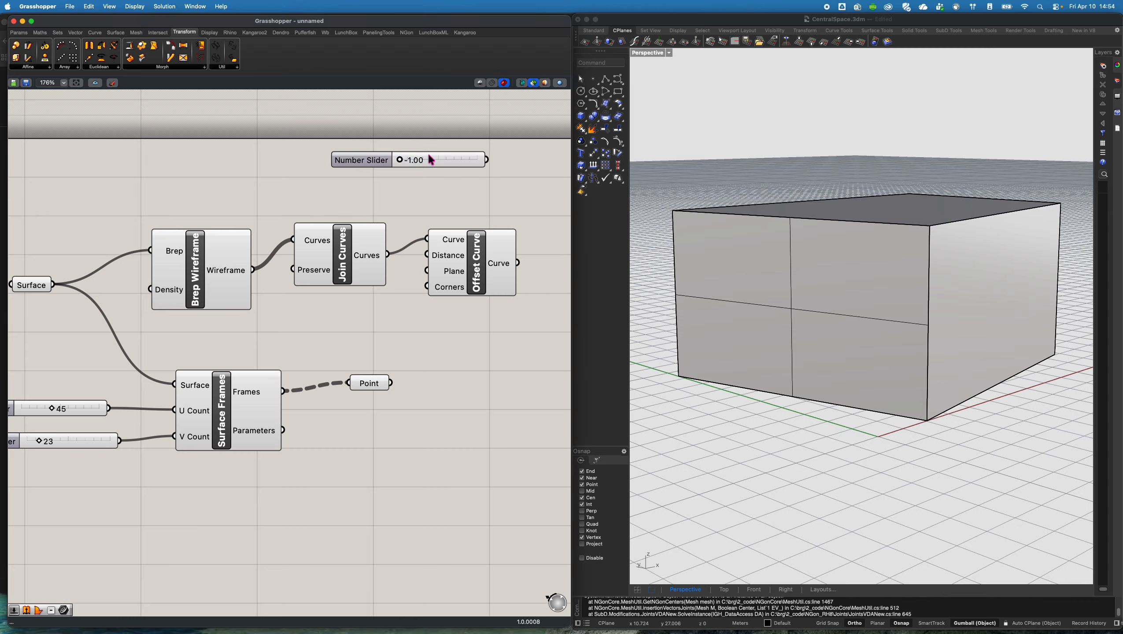
left_click_drag(433, 163, 426, 255)
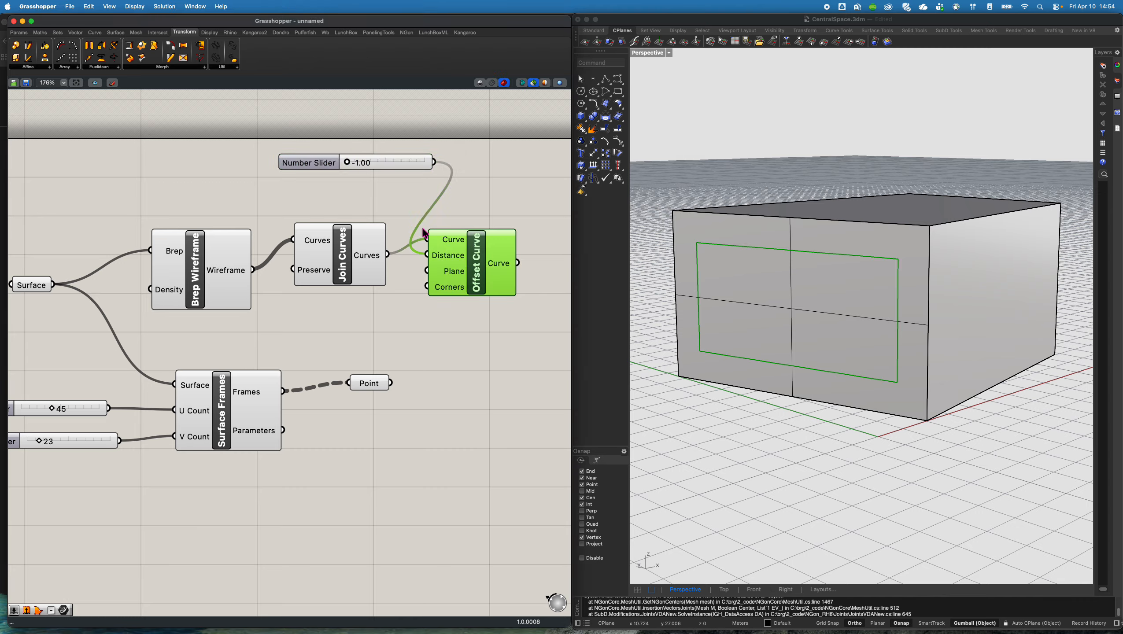
left_click_drag(347, 163, 378, 168)
Add a Boundary Surfaces component and connect the Curve output of Offset Curve to its Edges input
right_click_drag(474, 268, 374, 261)
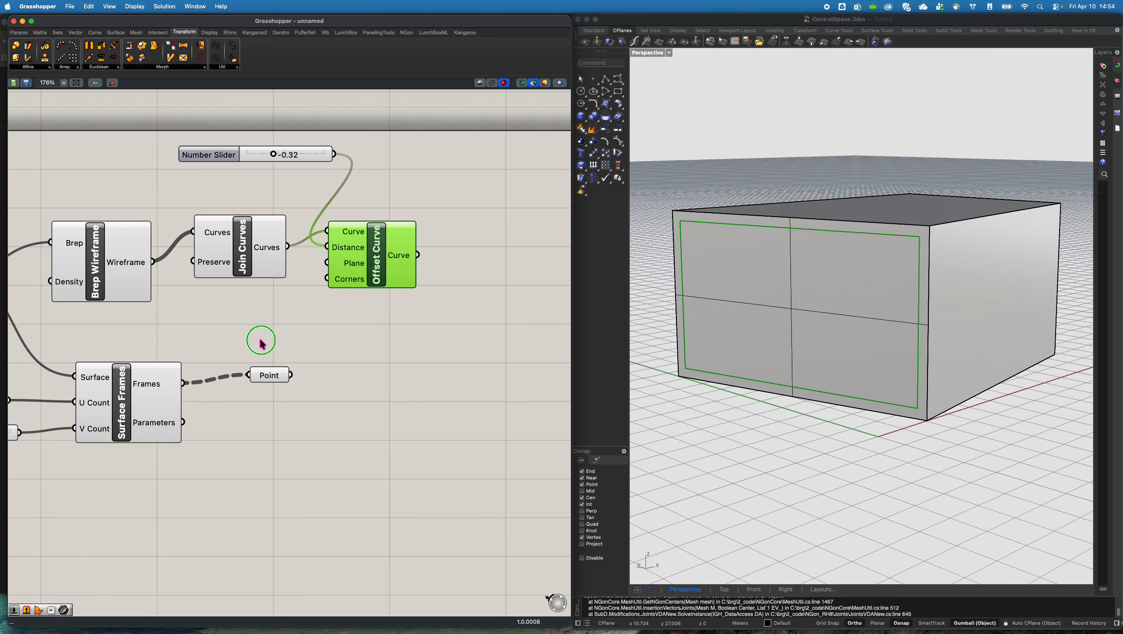
right_click_drag(262, 342, 285, 339)
double_click(527, 198)
type("boun")
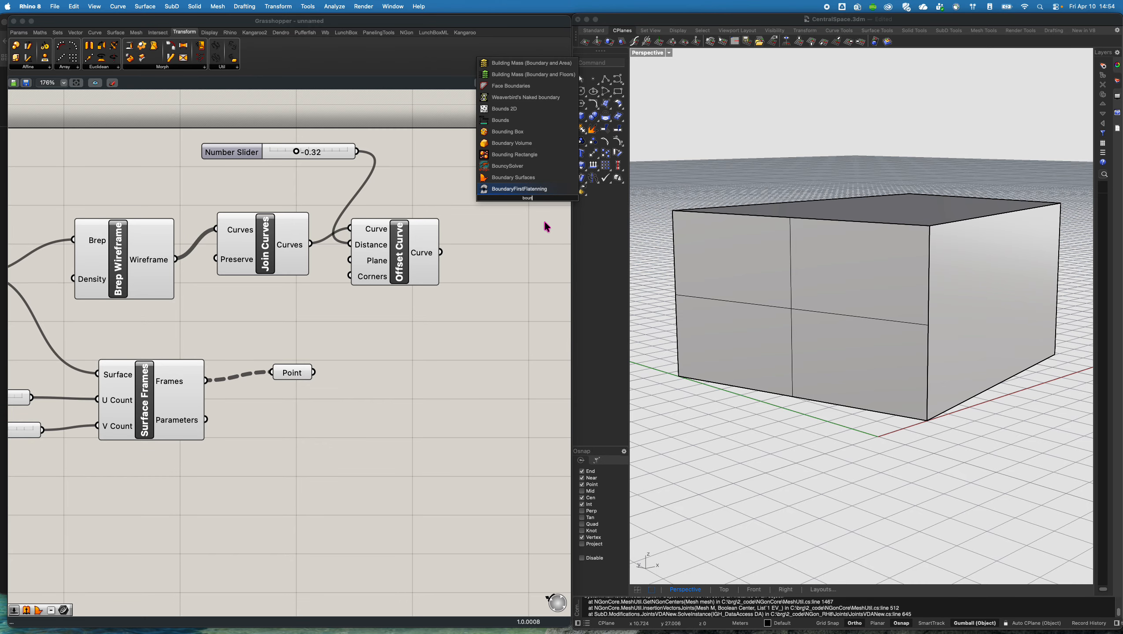
left_click(533, 177)
left_click_drag(441, 253, 487, 252)
right_click_drag(462, 252, 290, 233)
scroll(246, 323, "up", 1)
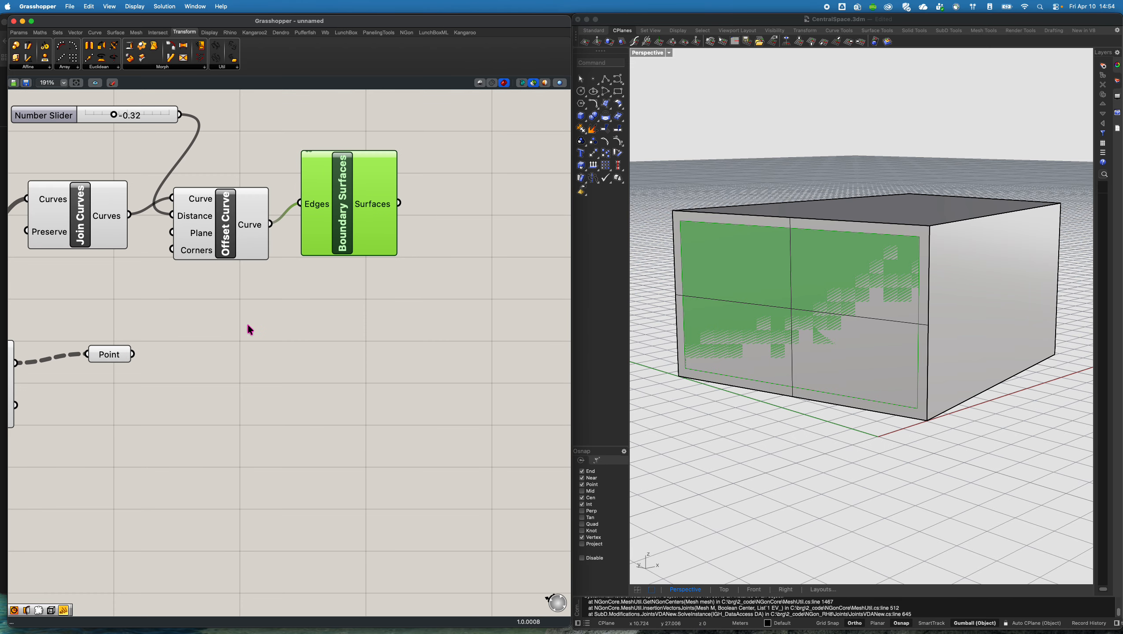
Place Surface Frames and its Point parameter after Boundary Surfaces and connect the Surfaces output to the Surface input of Surface Frames
scroll(249, 330, "down", 5)
left_click_drag(216, 331, 334, 333)
left_click(318, 283)
scroll(315, 291, "up", 3)
left_click_drag(277, 279, 310, 329)
left_click(342, 354)
right_click_drag(412, 342, 389, 338)
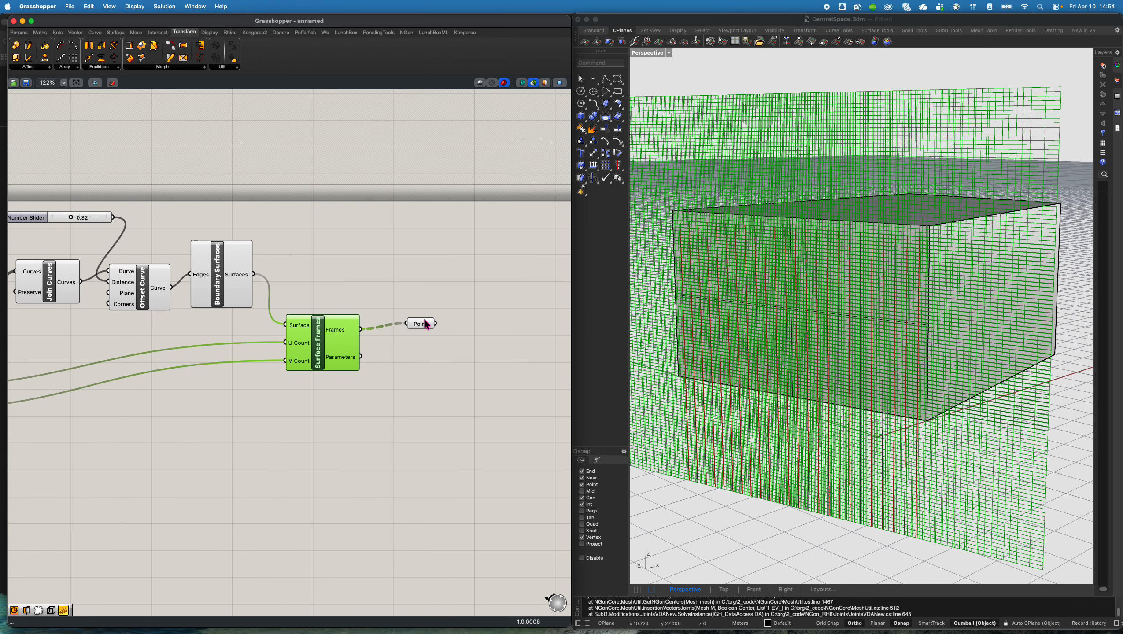
left_click_drag(426, 324, 426, 303)
left_click_drag(337, 335, 340, 301)
left_click(423, 306)
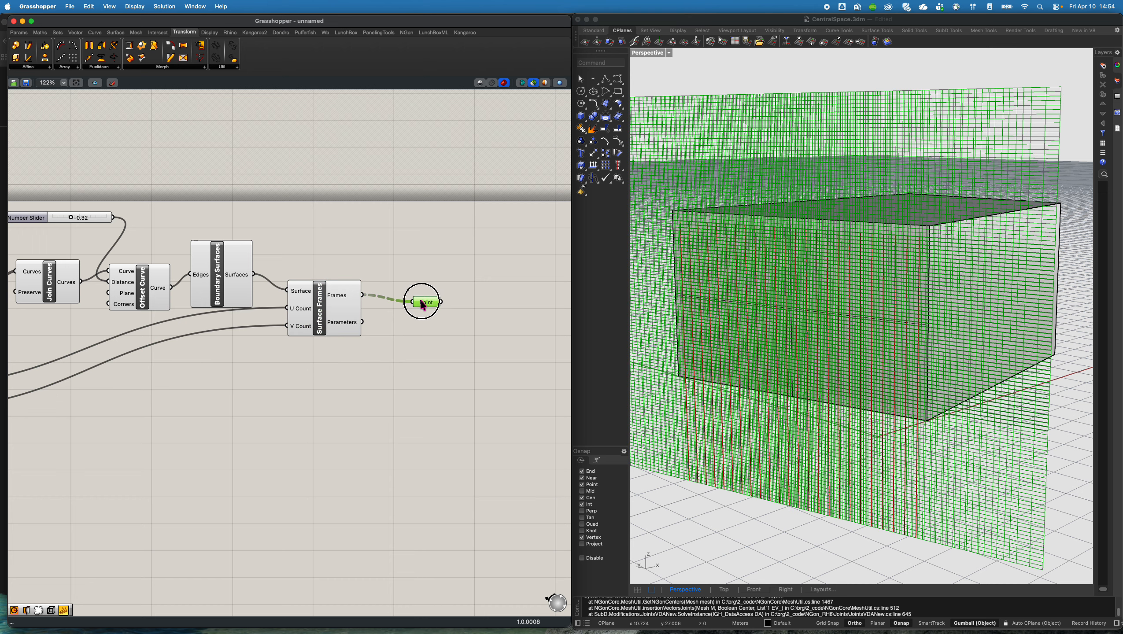
Raise the V Count slider slightly and move the Point parameter above the level of Surface Frames
right_click_drag(222, 394, 499, 327)
left_click_drag(118, 345, 122, 344)
right_click_drag(350, 353, 6, 349)
right_click_drag(226, 324, 225, 324)
right_click_drag(349, 247, 293, 288)
left_click_drag(303, 277, 303, 237)
left_click(211, 285)
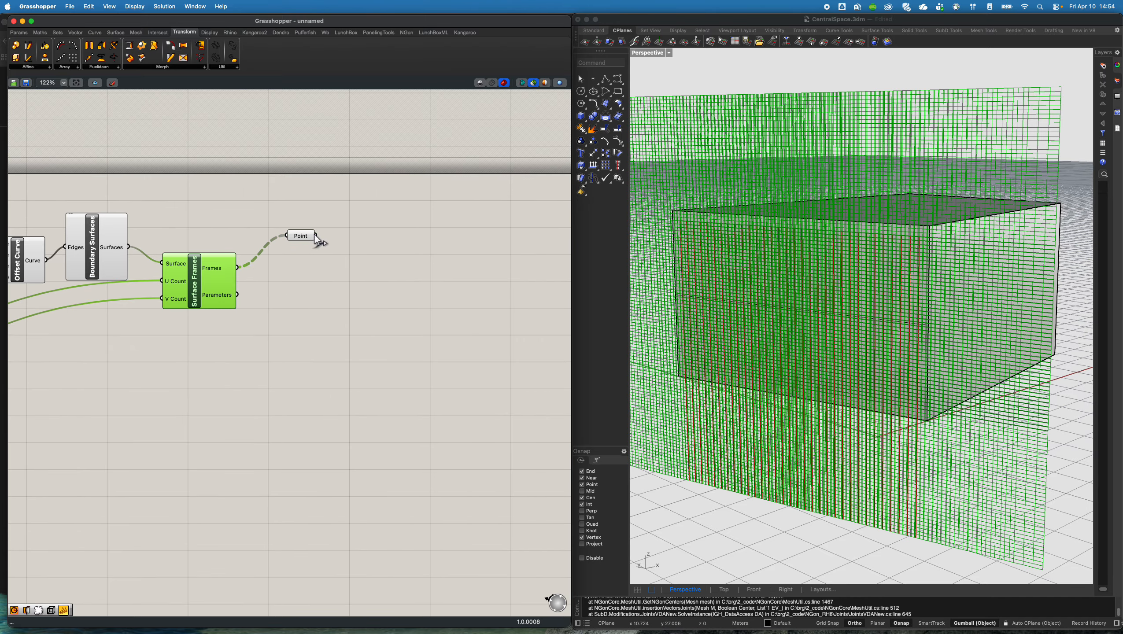
left_click(313, 237)
Add a Circle component with Plane and Radius inputs and connect the Point parameter to its Plane input
double_click(394, 257)
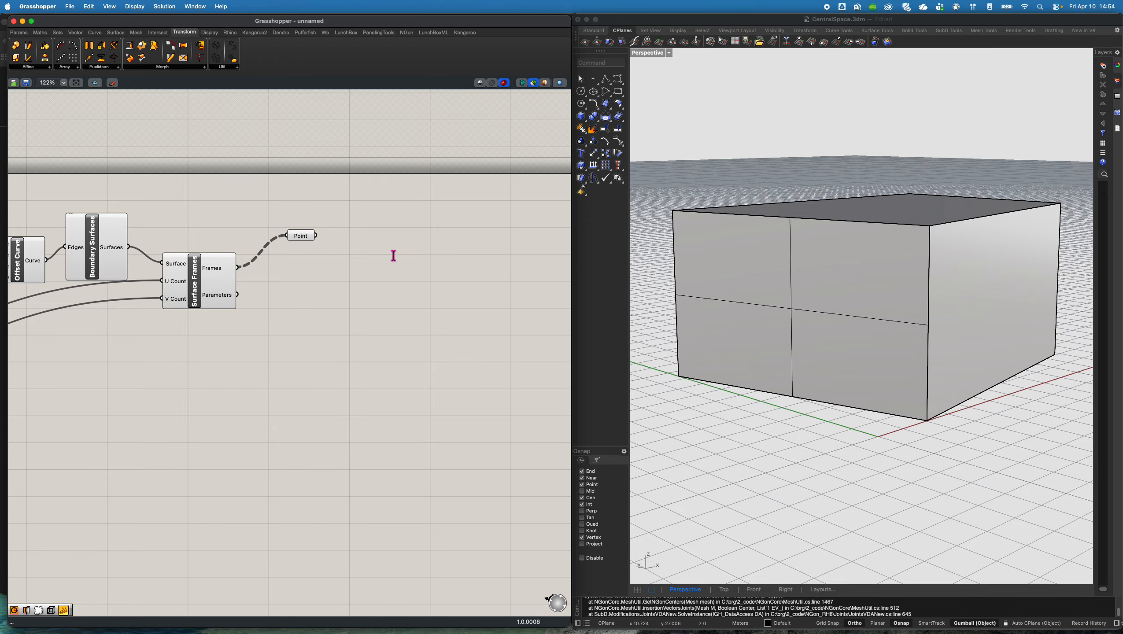
type("cir")
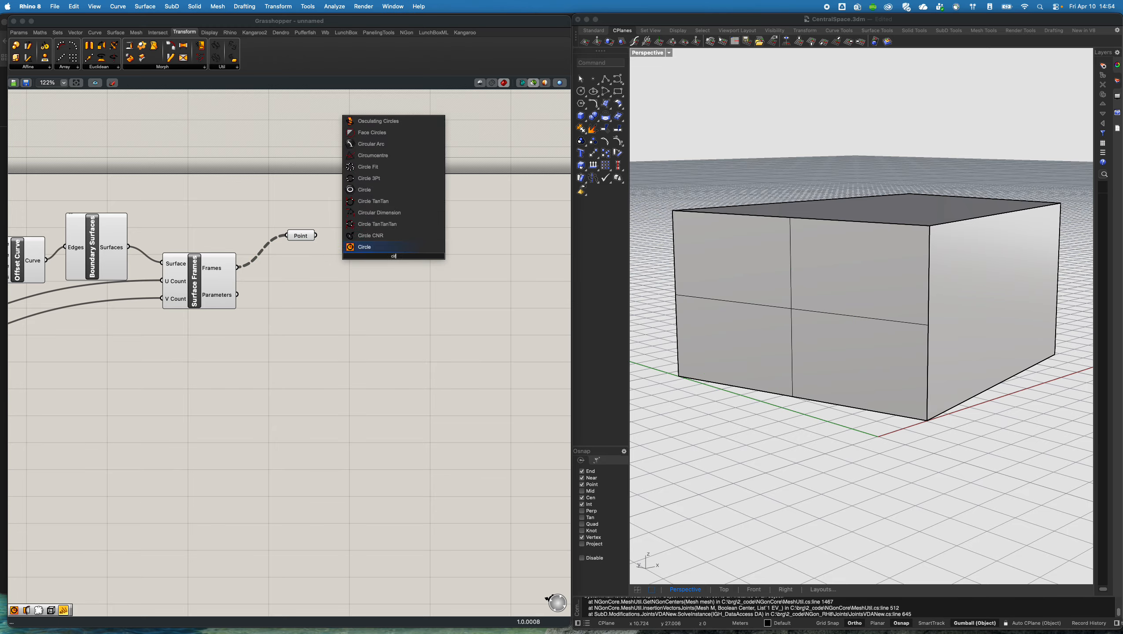
key("Return")
left_click(313, 236)
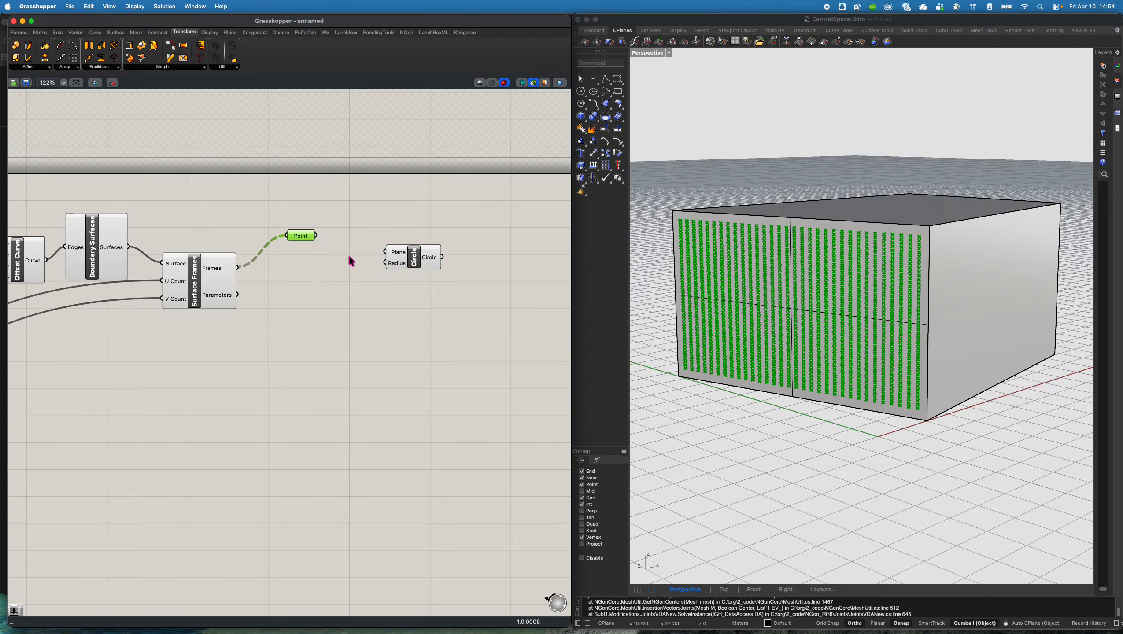
left_click_drag(398, 262, 400, 283)
left_click_drag(316, 236, 394, 273)
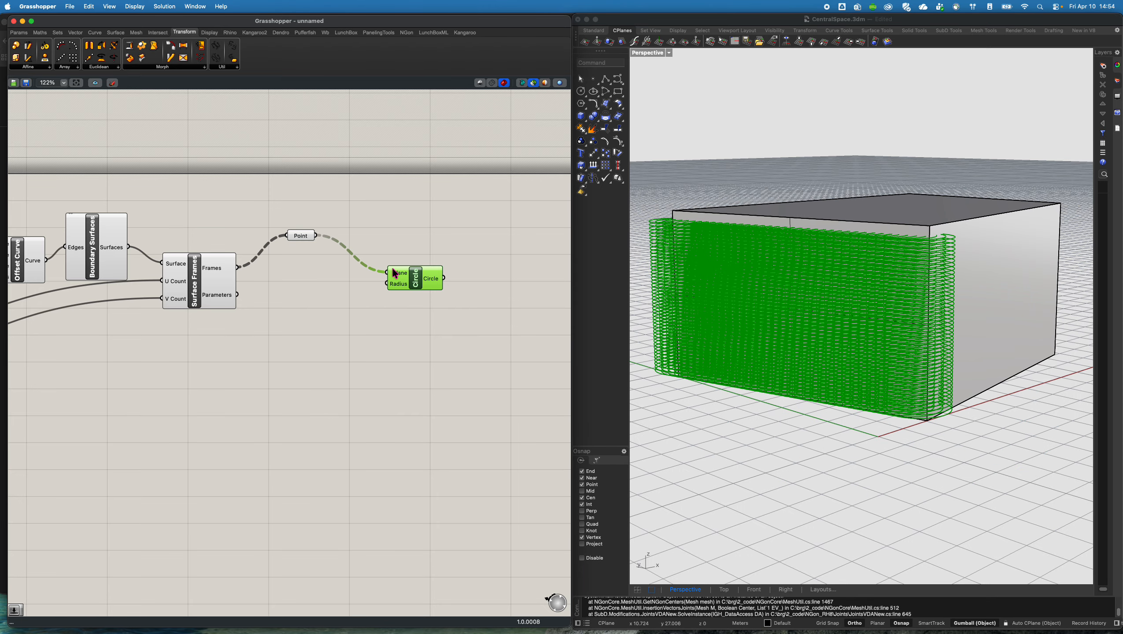
right_click_drag(848, 244, 850, 264)
scroll(748, 496, "up", 5)
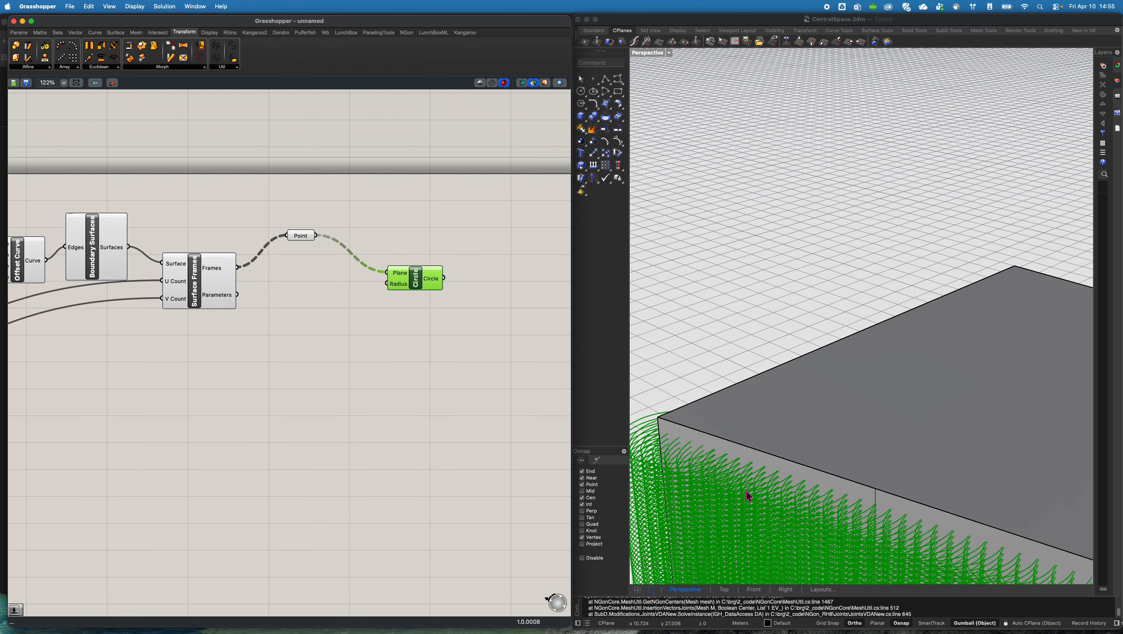
right_click_drag(743, 466, 784, 254)
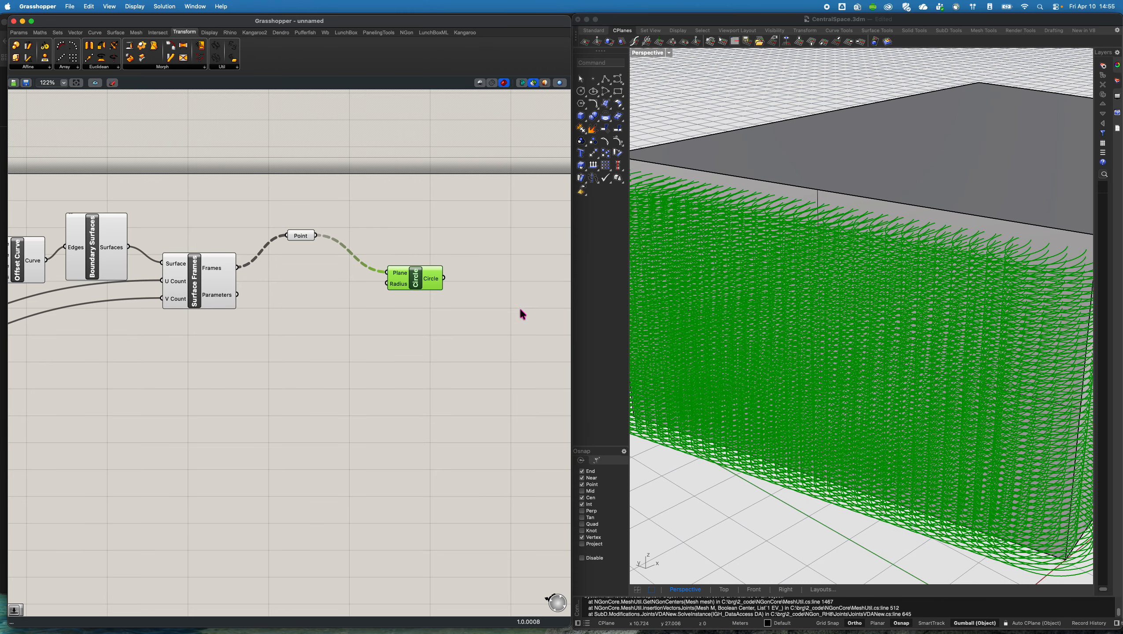
Replace the Point connection on the Circle's Plane input with the Frames output of Surface Frames and preview the circles
left_click(451, 363)
left_click(306, 242)
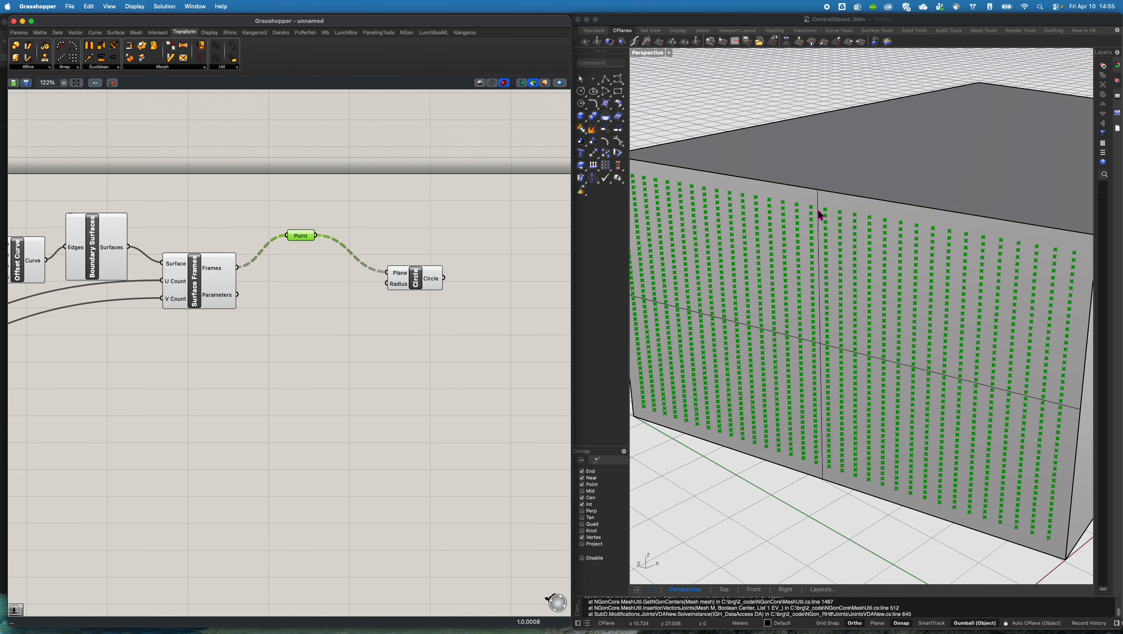
right_click_drag(289, 305, 403, 280)
left_click(335, 262)
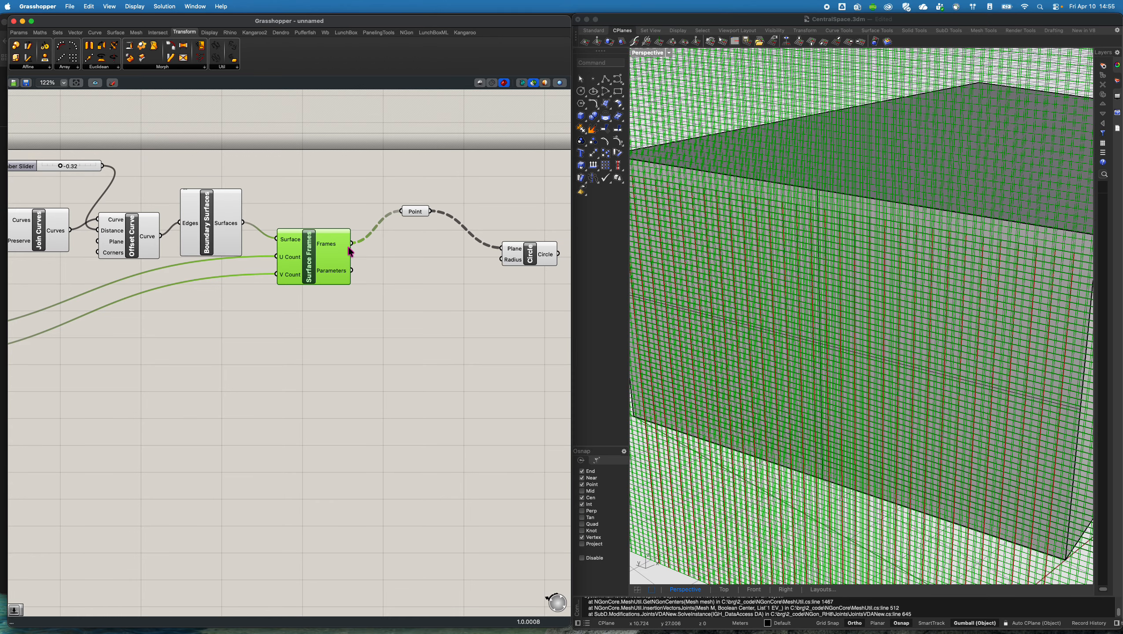
left_click(378, 253)
left_click_drag(352, 244, 502, 249)
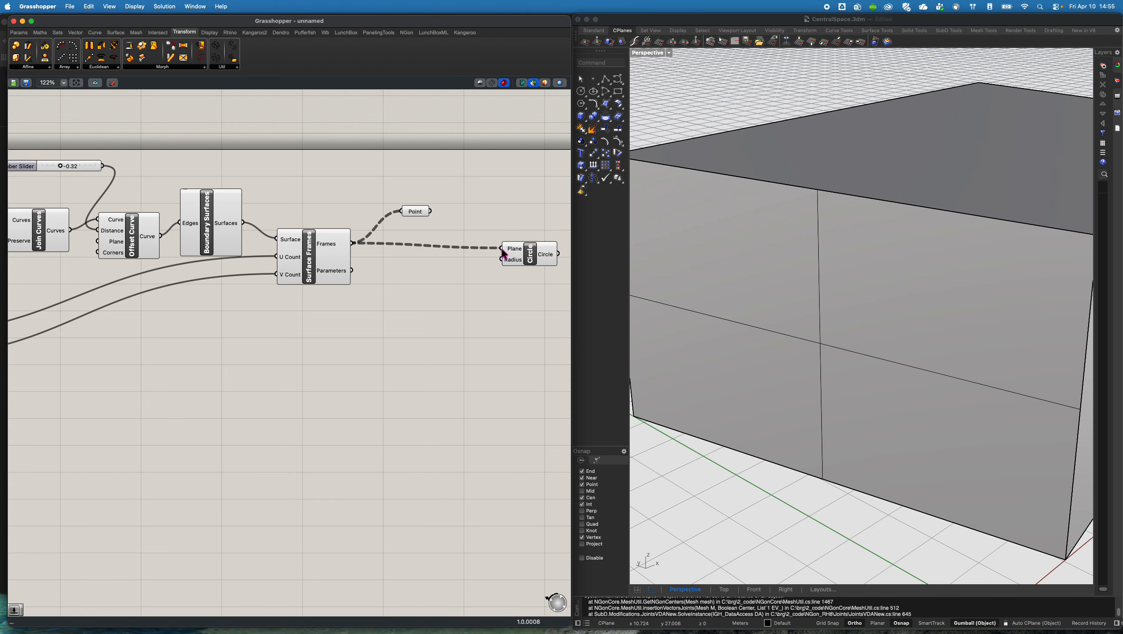
left_click(529, 256)
mouse_move(805, 255)
right_mouse_down()
mouse_move(800, 268)
mouse_move(807, 250)
right_mouse_up()
scroll(386, 300, "right", 3)
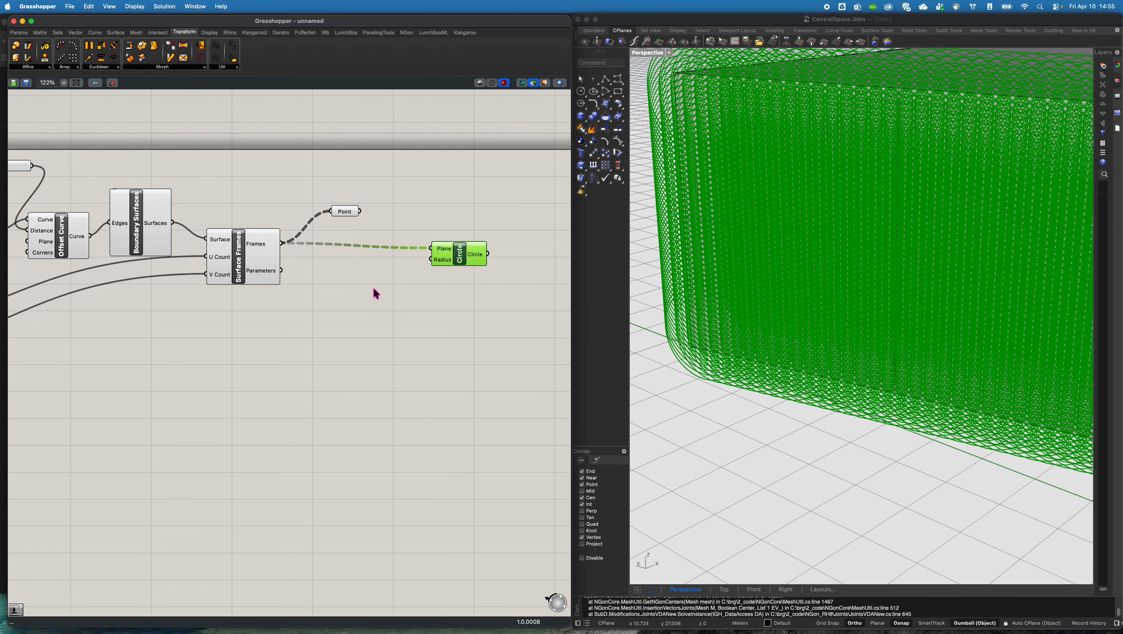
Move the Circle component lower, below the level of Surface Frames
left_click(450, 352)
left_click(471, 257)
left_click(431, 270)
left_click_drag(433, 262, 415, 311)
Add a number slider from 0.01 to 1, connect it to the Circle's Radius input, and set it to 0.03
double_click(265, 335)
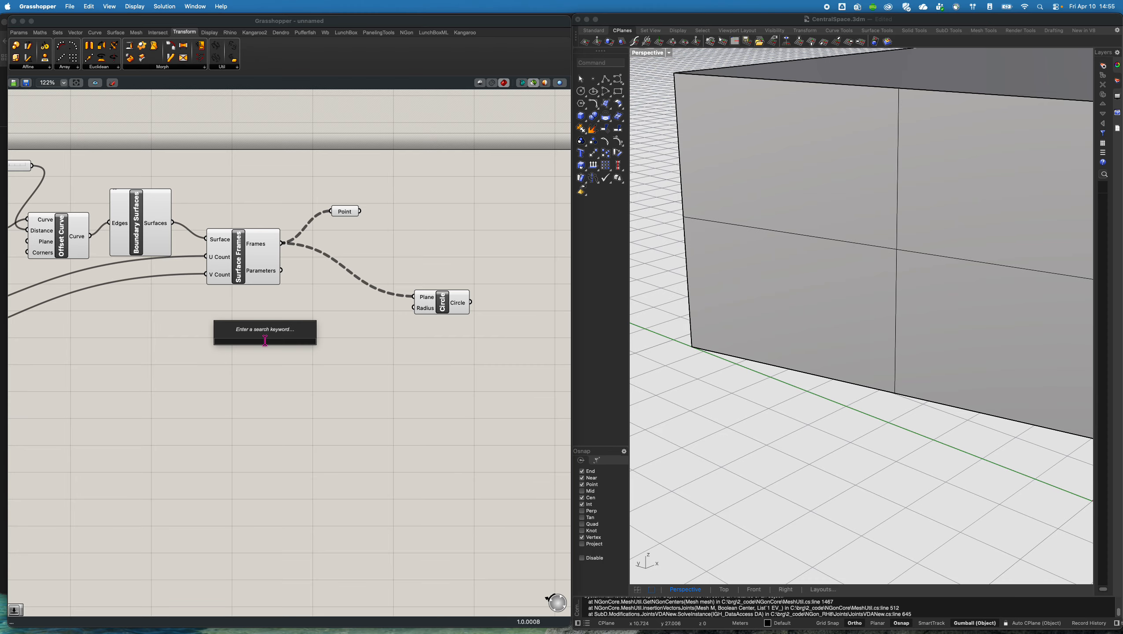
type(".1")
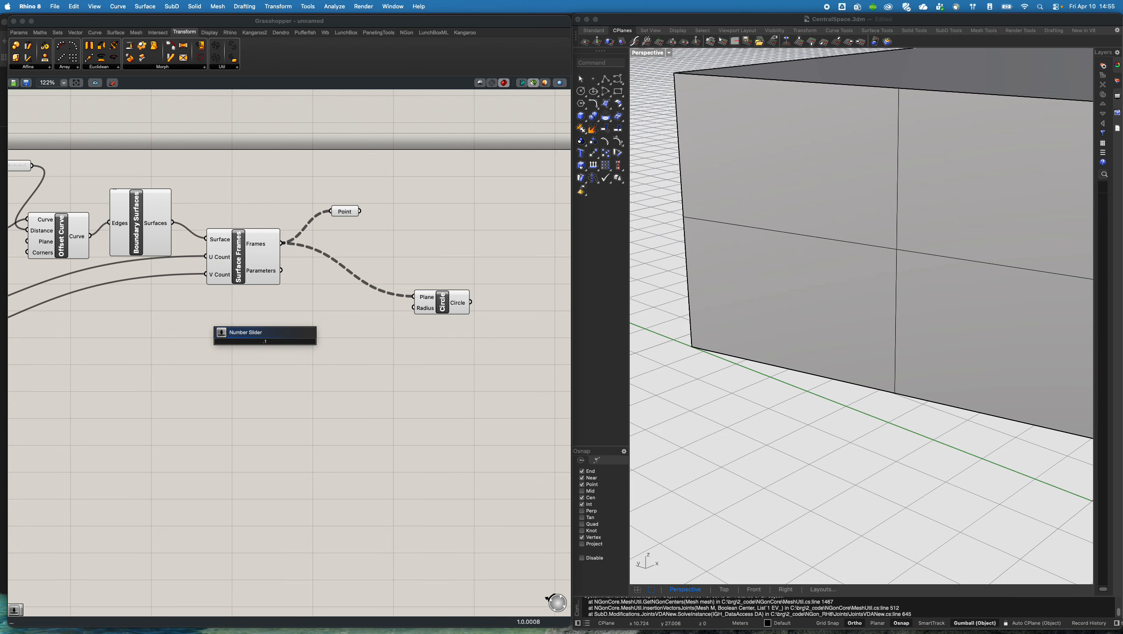
key("BackSpace")
key("BackSpace")
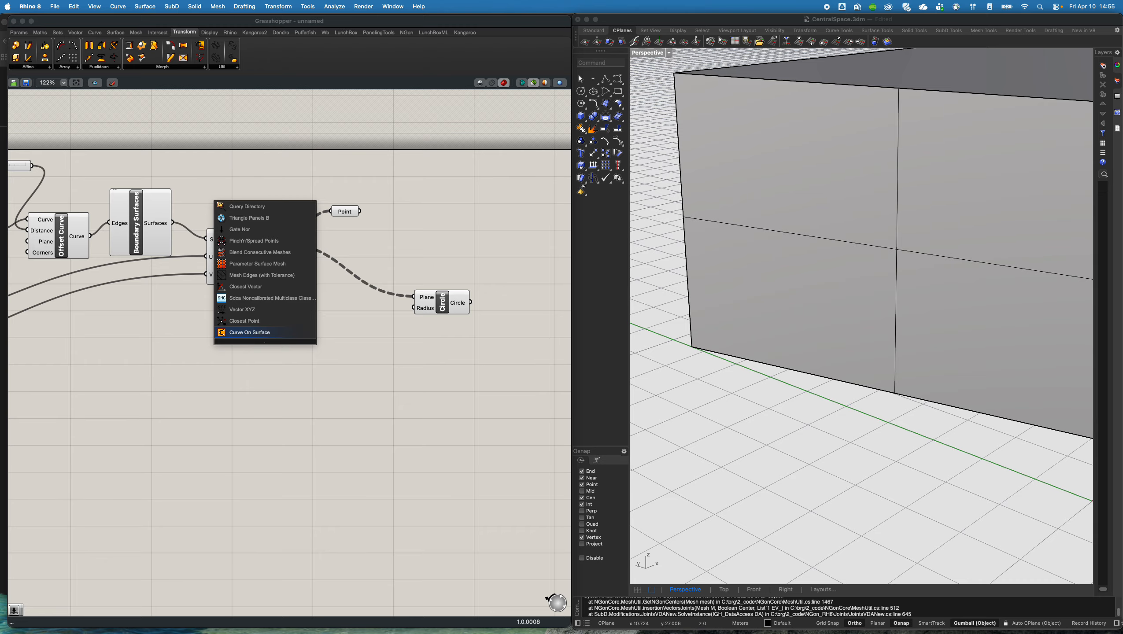
type("01...")
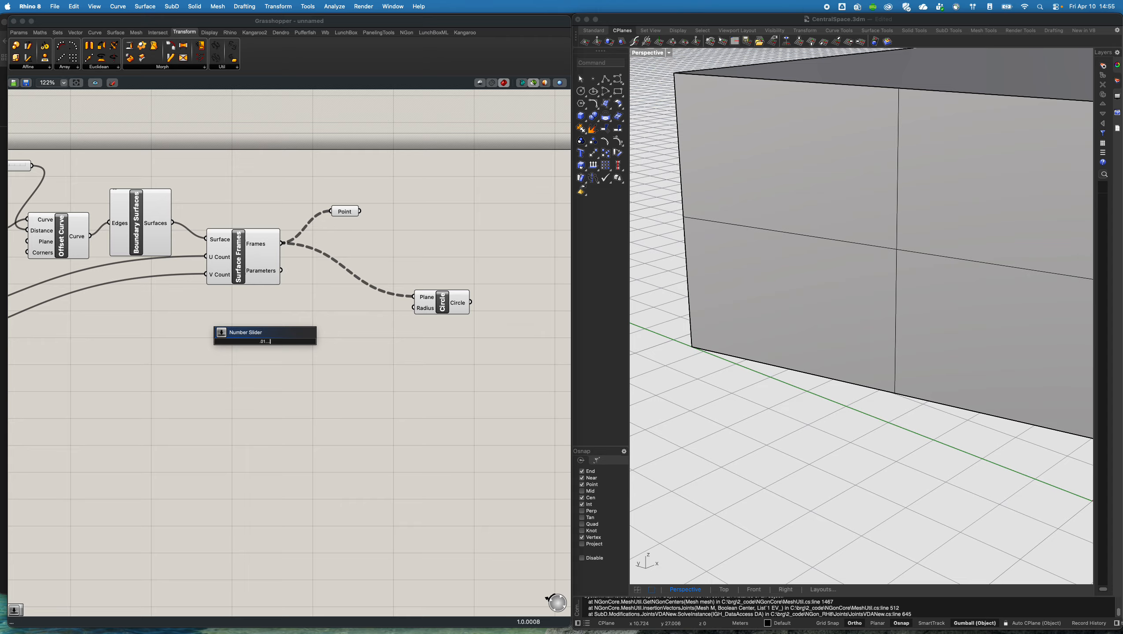
type("1")
key("Return")
left_click_drag(320, 340, 432, 309)
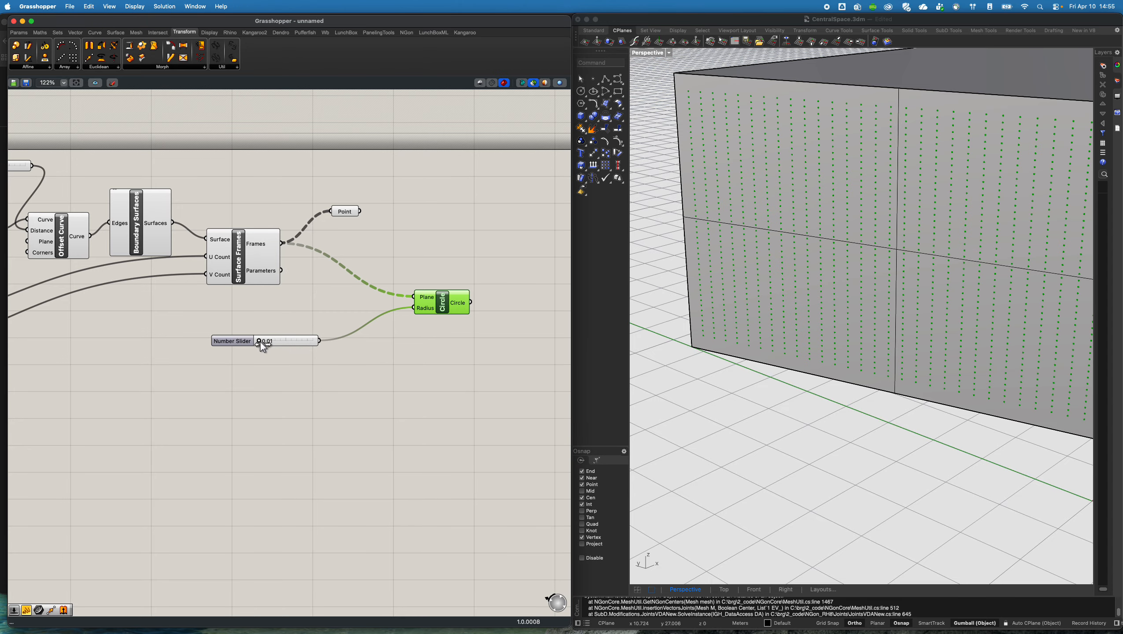
left_click_drag(261, 342, 263, 342)
Move the radius slider below Surface Frames and bring the Circle component closer to it
right_click_drag(395, 336, 359, 329)
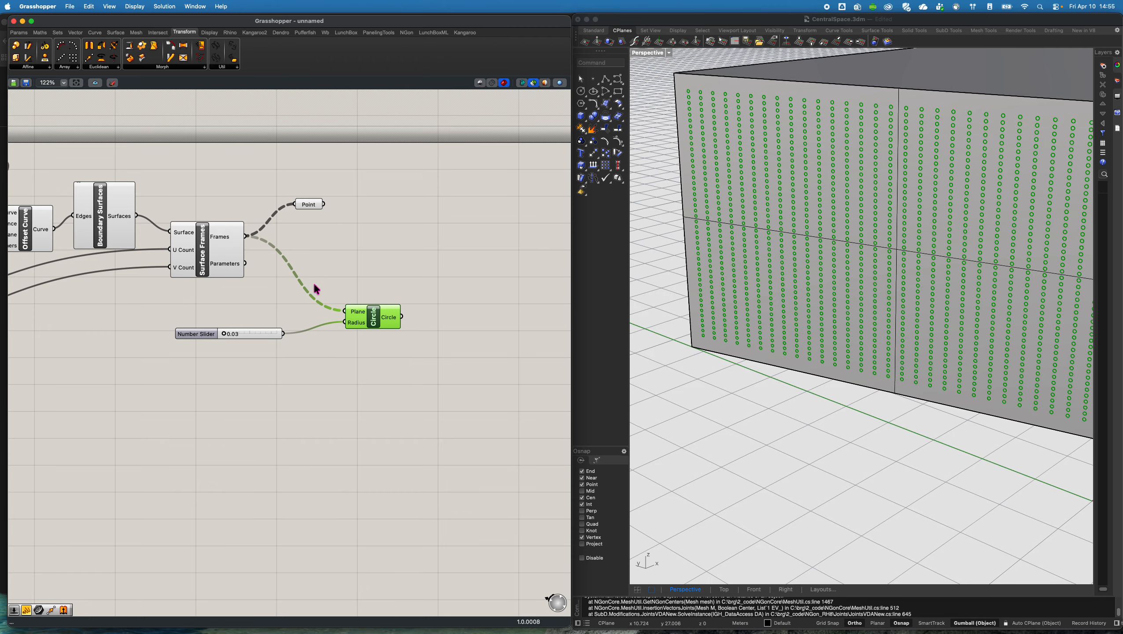
left_click(209, 251)
left_click(373, 316)
left_click_drag(260, 339, 199, 321)
left_click_drag(373, 317, 338, 292)
right_click_drag(764, 326, 739, 327)
right_click_drag(359, 337, 317, 343)
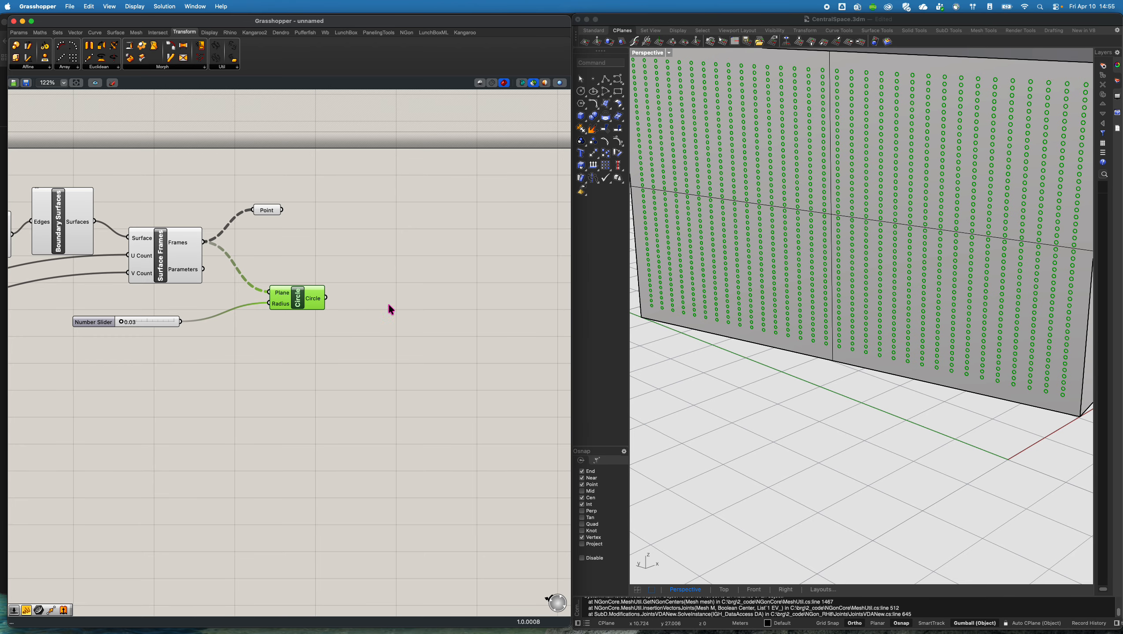
Place a point object in the Rhino viewport in front of the box's patterned face and raise it to about the face's mid-height
scroll(748, 353, "down", 5)
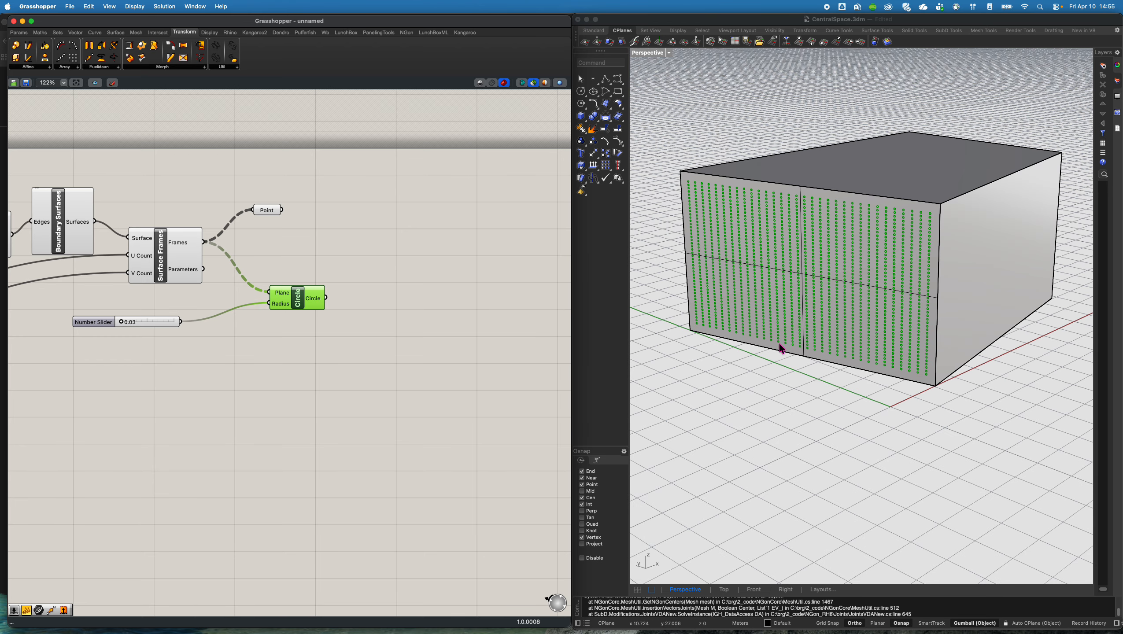
right_click_drag(805, 351, 805, 362)
left_click(803, 405)
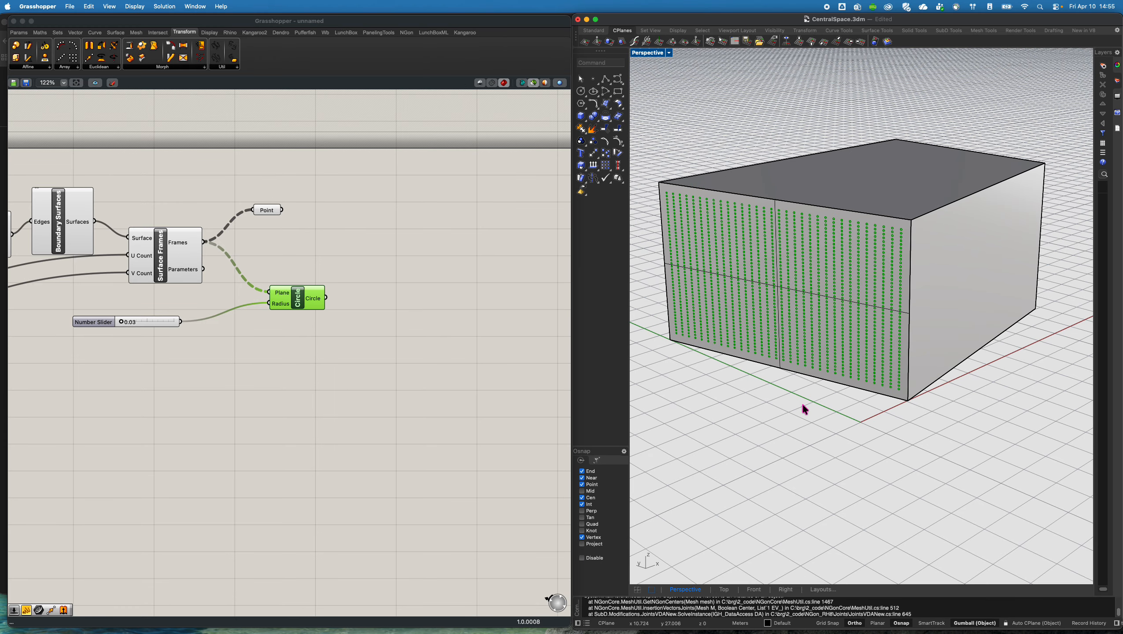
left_click(442, 403)
left_click(281, 295)
left_click(773, 422)
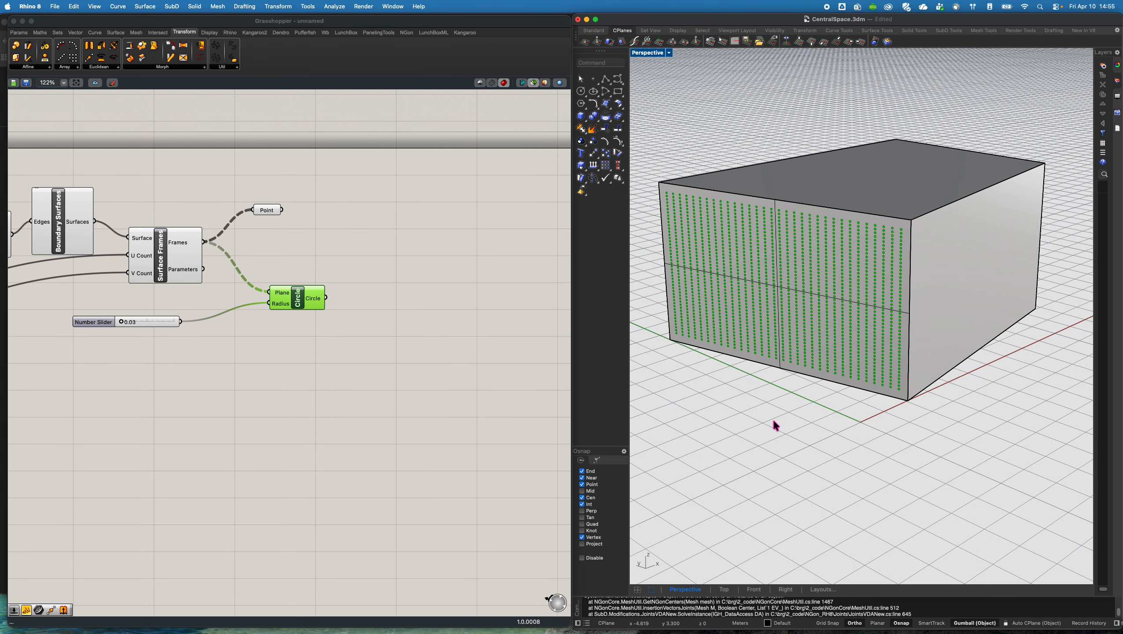
type("Point")
key("Return")
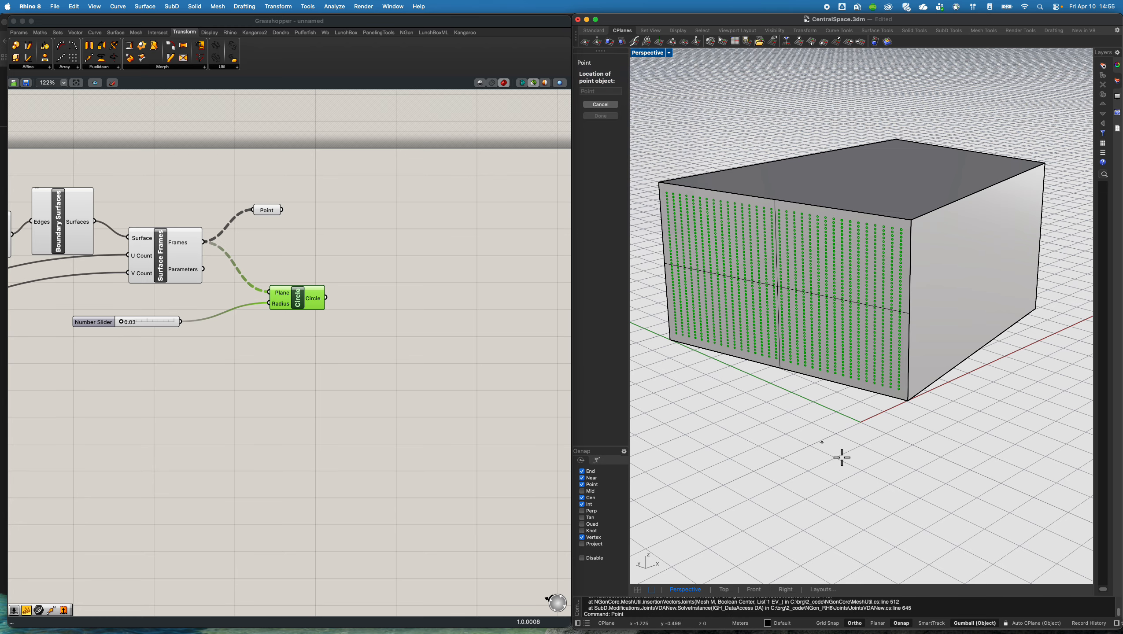
left_click(827, 414)
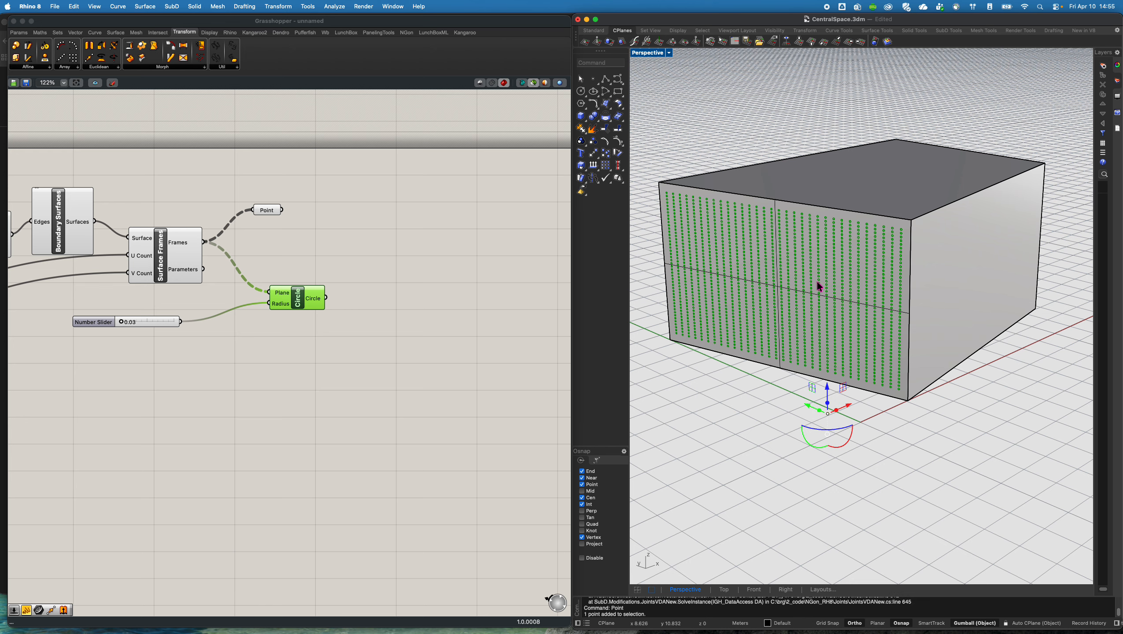
left_click_drag(829, 390, 819, 270)
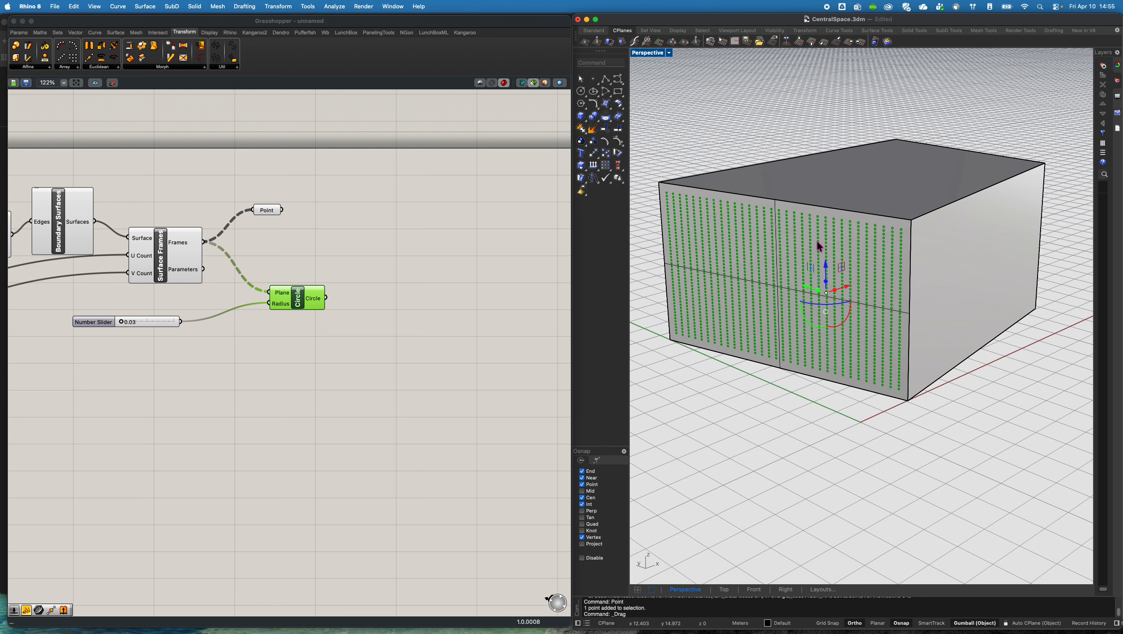
mouse_move(819, 269)
right_mouse_down()
mouse_move(813, 276)
mouse_move(827, 259)
right_mouse_up()
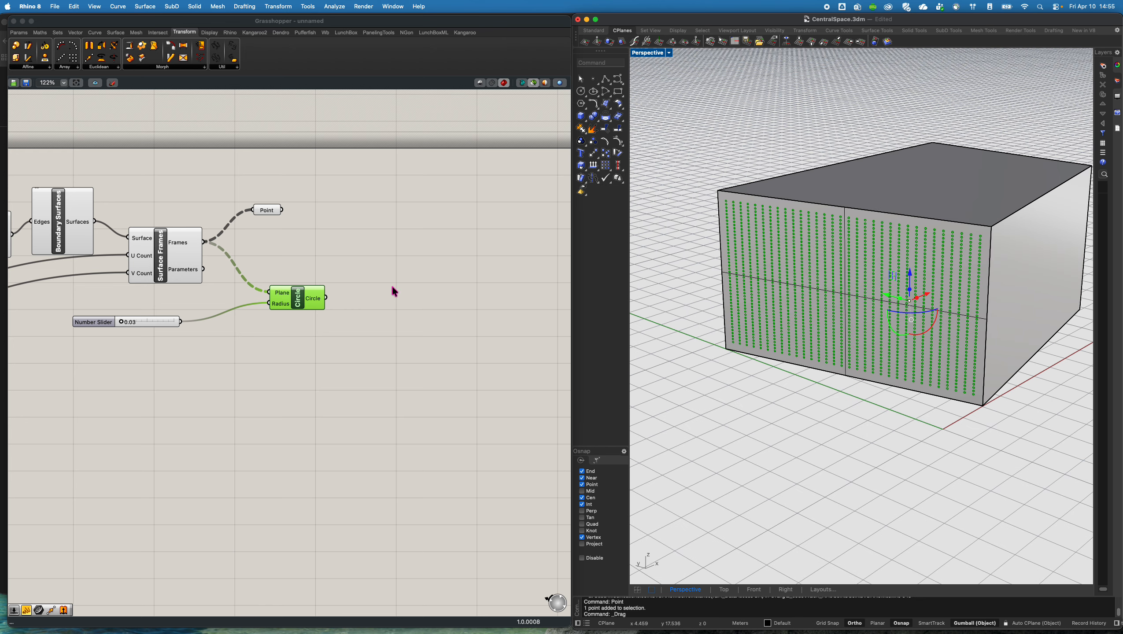
Add a Point parameter, reference the selected Rhino point in it, and place it below the Circle component
scroll(375, 291, "down", 3)
left_click(379, 291)
type("poin")
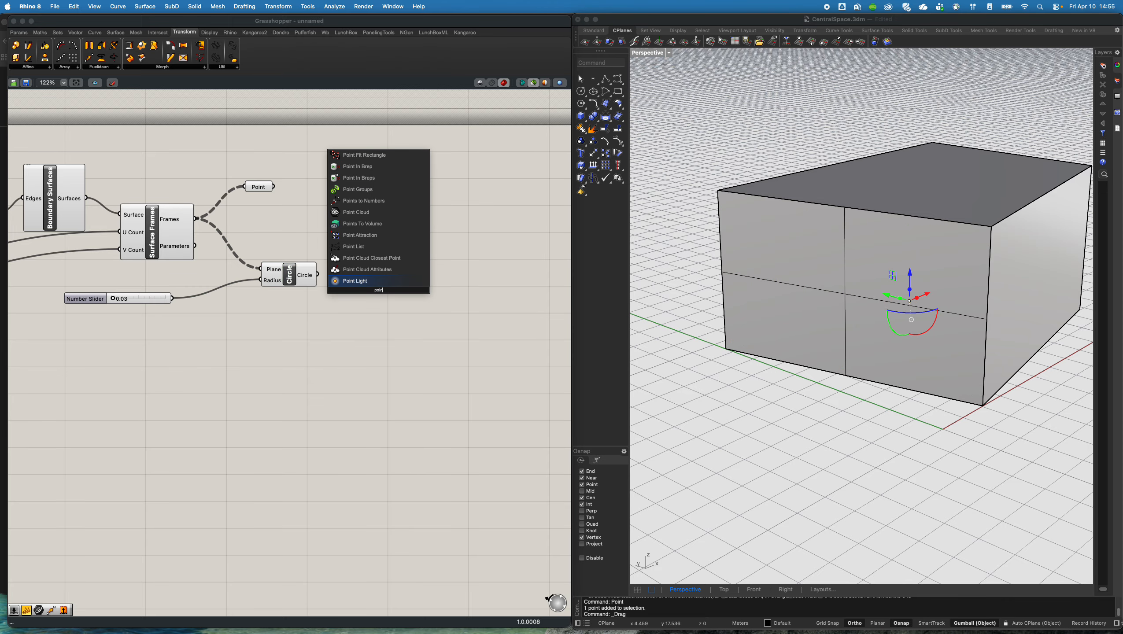
type("t")
key("Return")
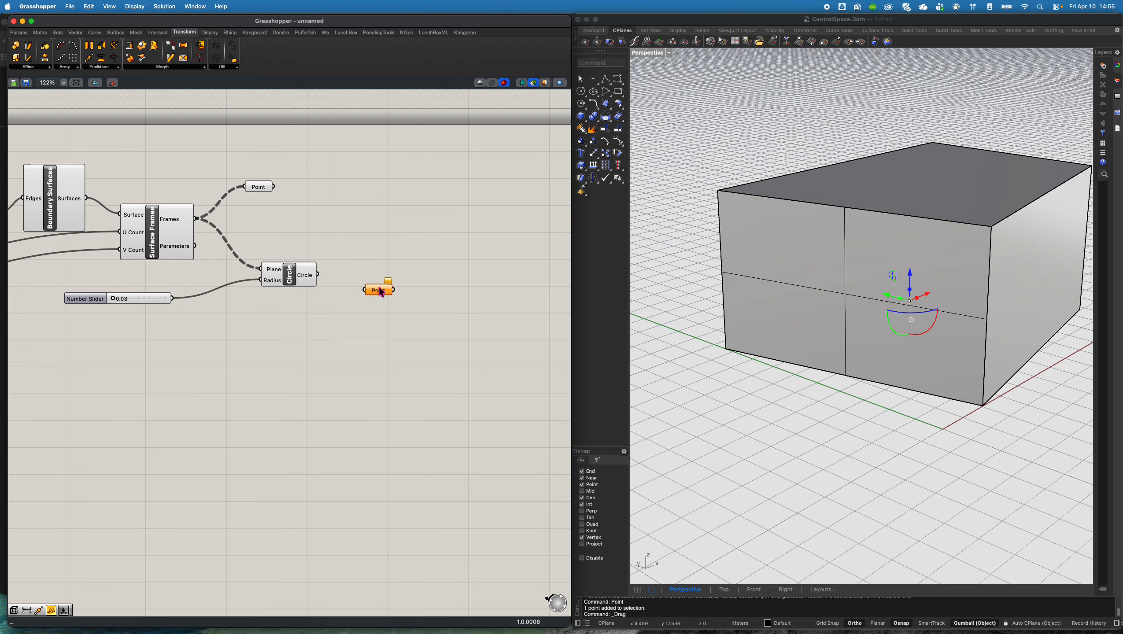
right_click(382, 291)
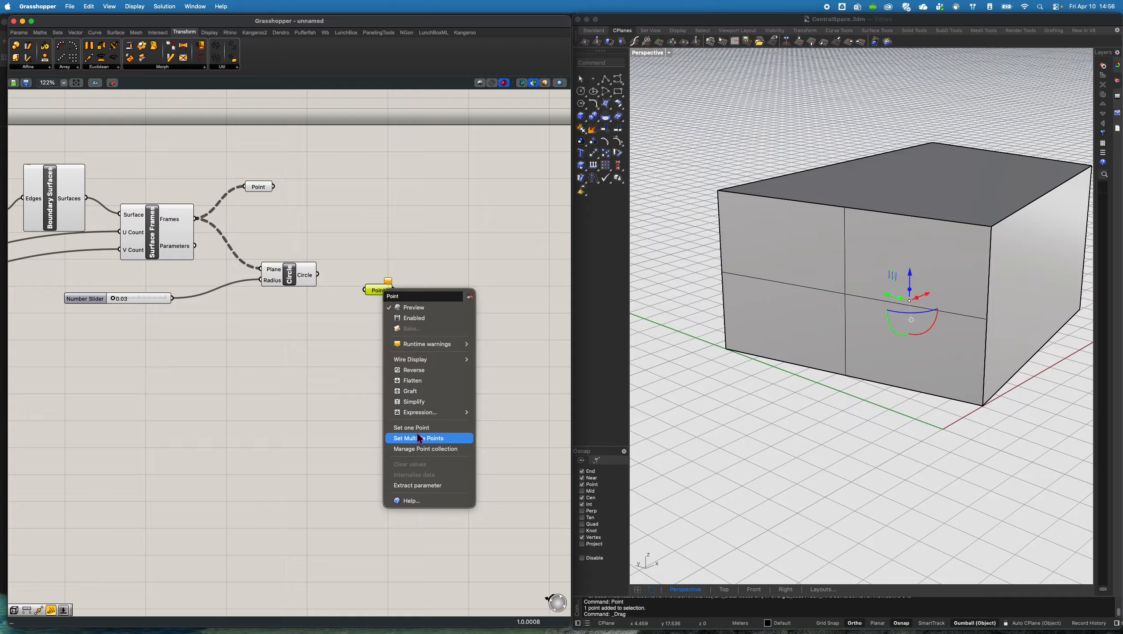
left_click(416, 435)
left_click(312, 346)
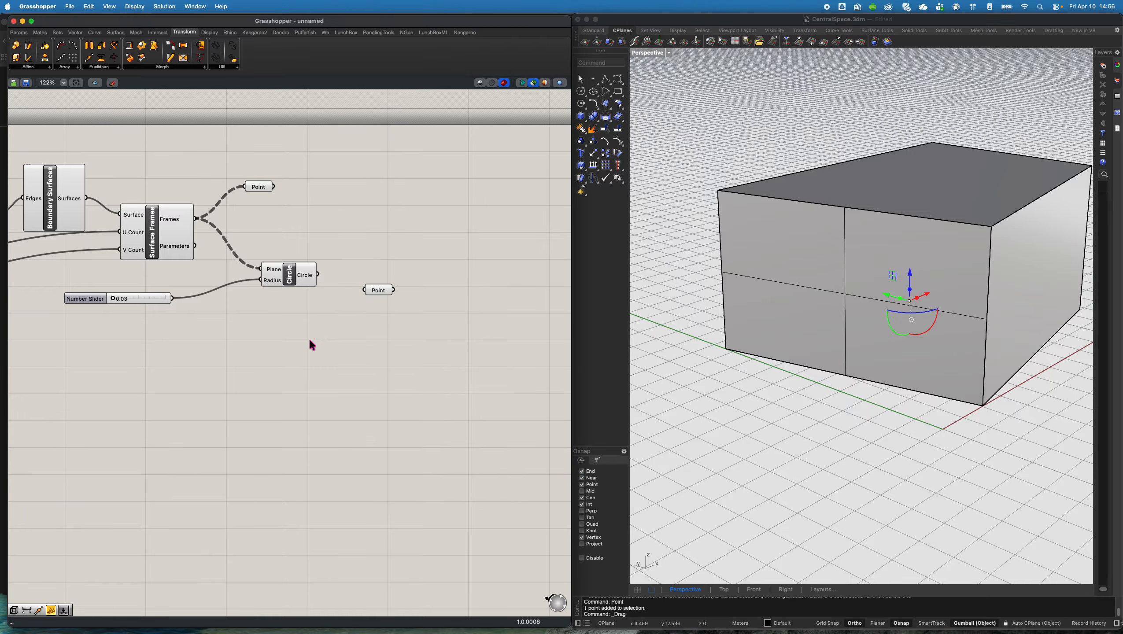
left_click_drag(383, 297, 323, 358)
Add a Distance component and connect the grid Point parameter to Point A and the referenced Rhino point to Point B
double_click(408, 312)
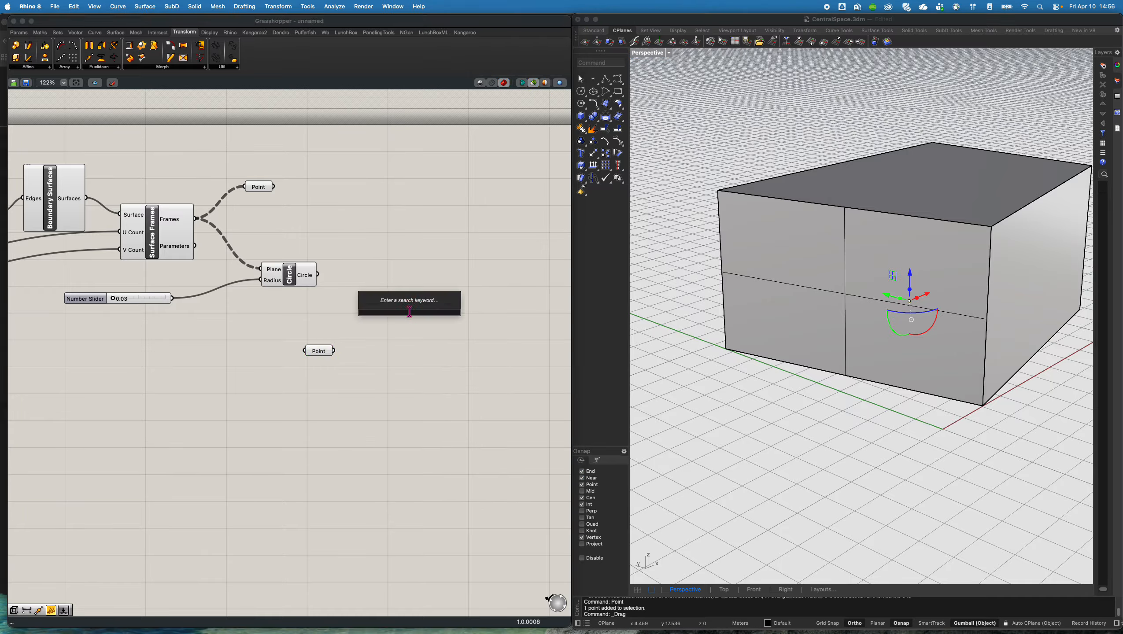
type("distan")
key("Return")
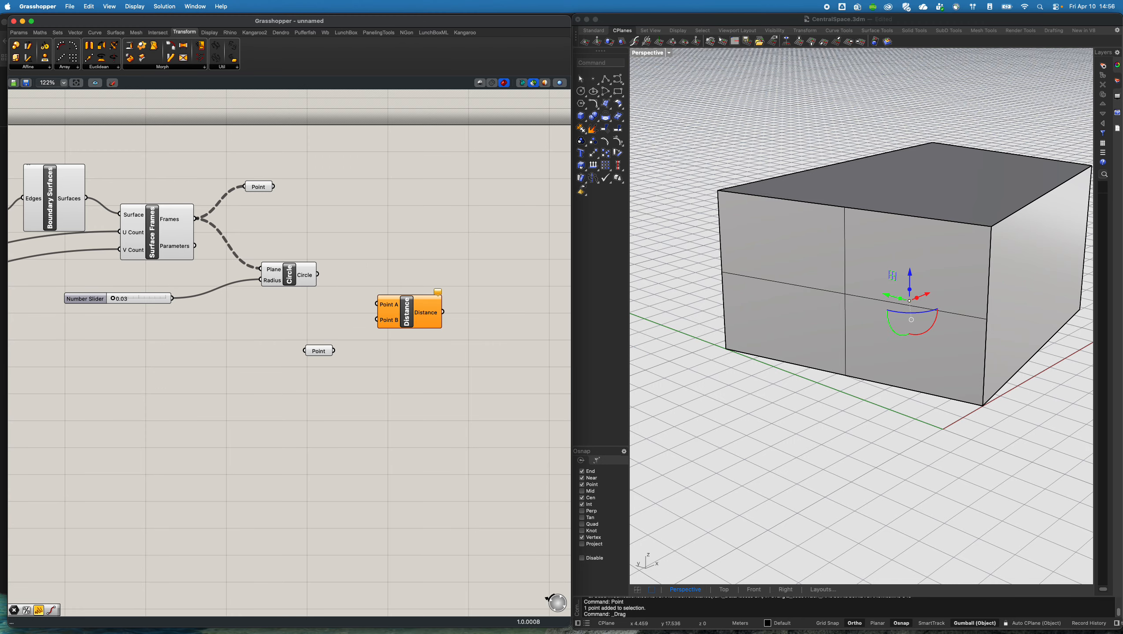
left_click(280, 283)
scroll(289, 229, "left", 3)
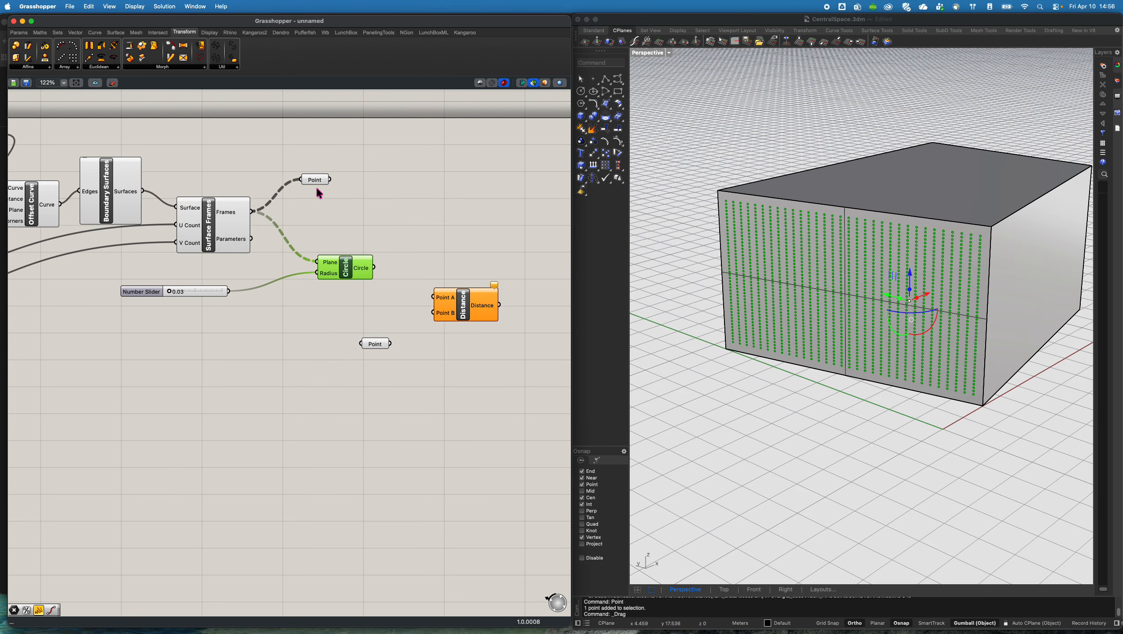
left_click_drag(330, 179, 433, 298)
left_click_drag(391, 344, 301, 350)
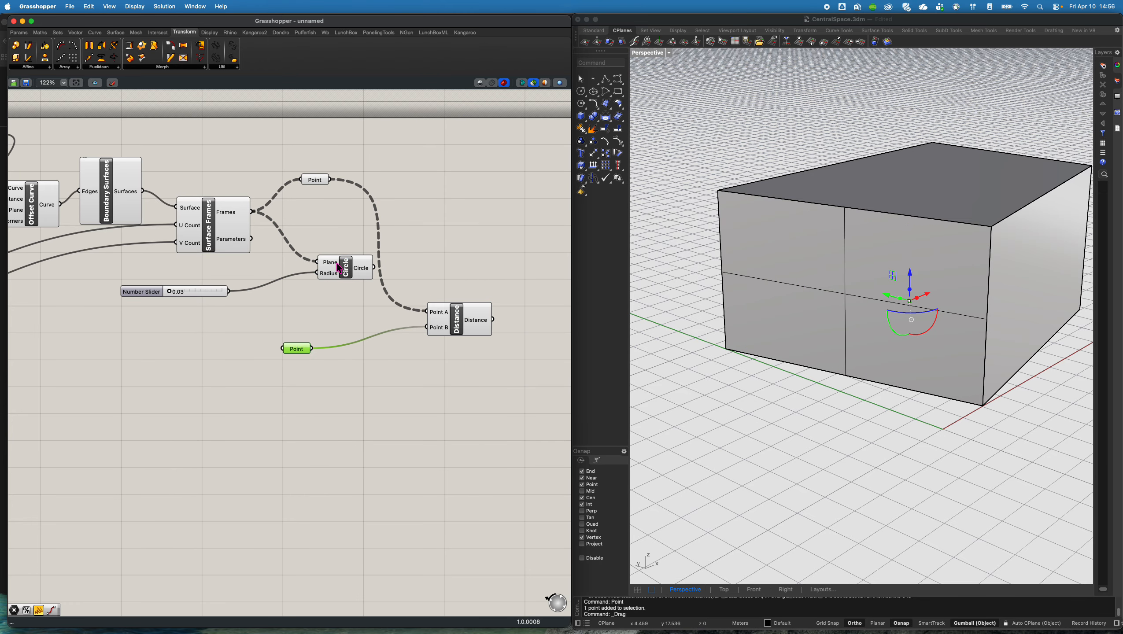
Move Circle farther along the definition and connect the Distance output to its Radius input
left_click_drag(339, 268, 468, 218)
scroll(464, 326, "right", 1)
left_click_drag(464, 326, 432, 225)
left_click(459, 222)
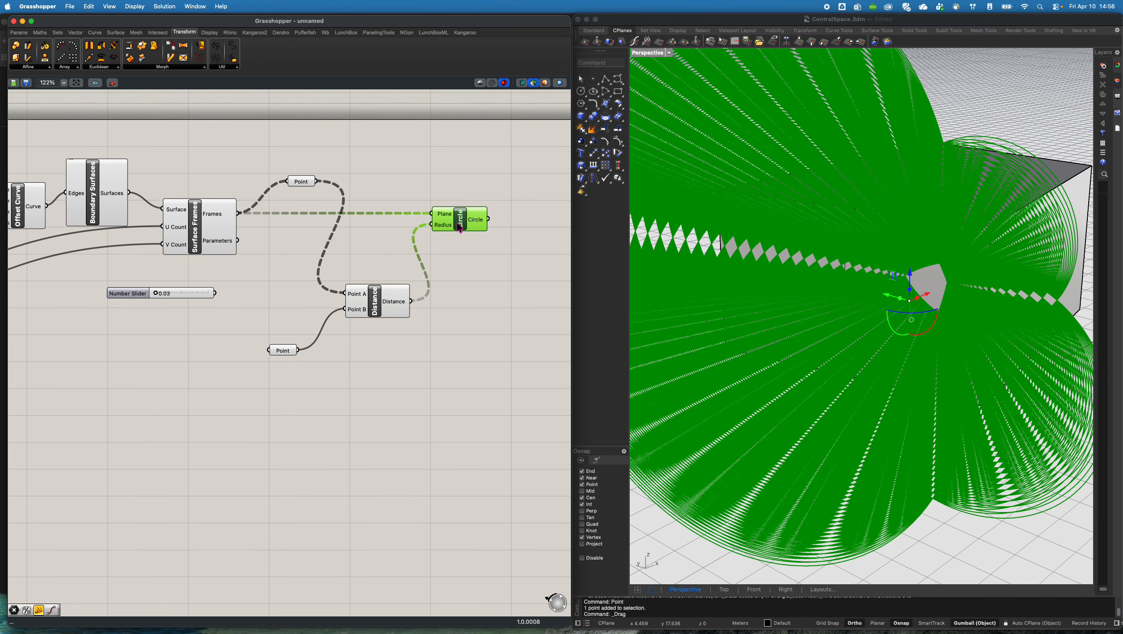
left_click(467, 307)
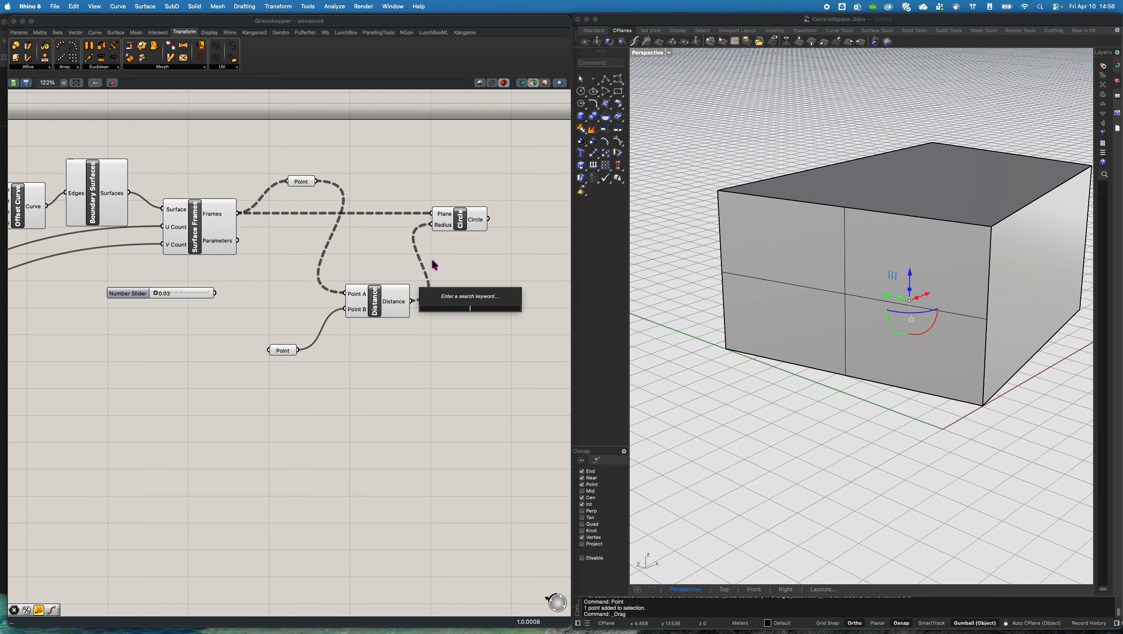
Flatten the Point A input of Distance and the Plane input of Circle
right_click(352, 294)
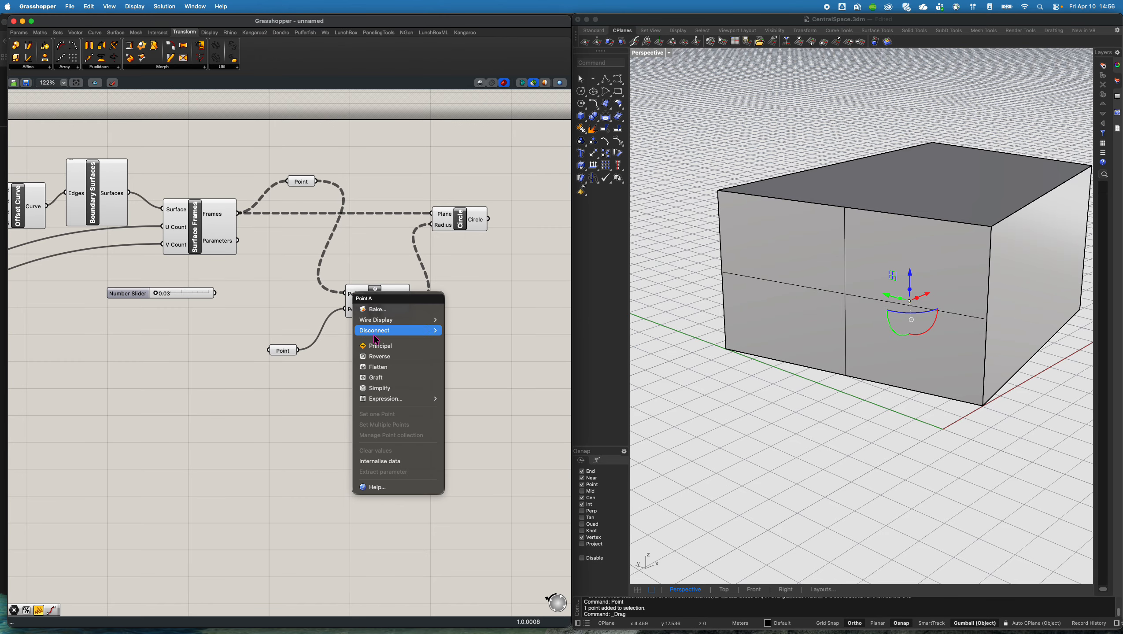
left_click(381, 368)
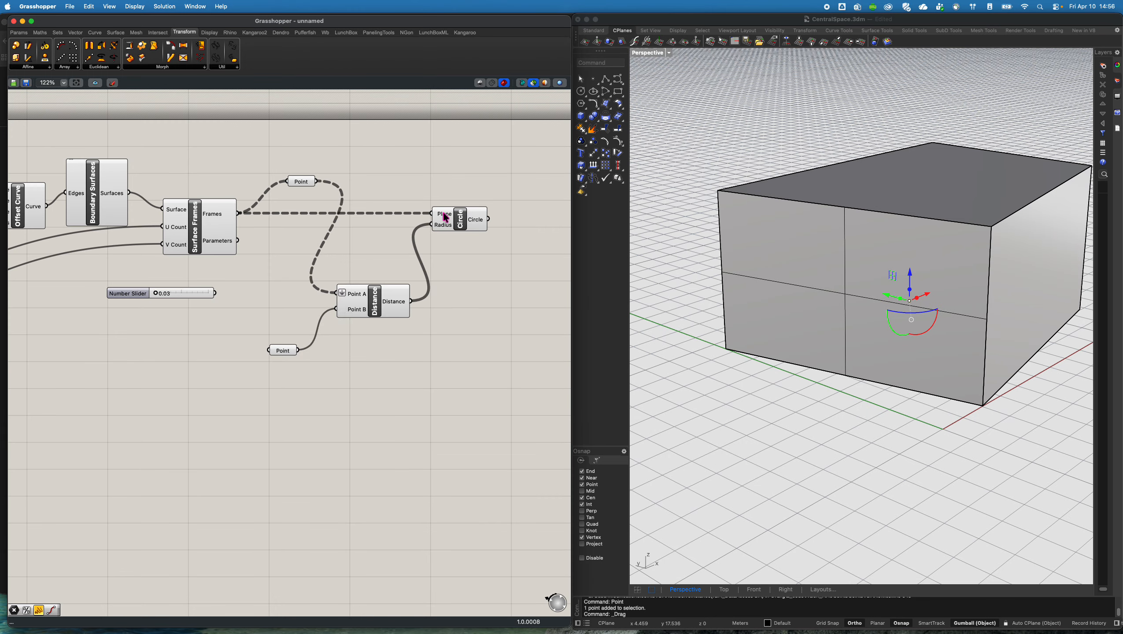
right_click(445, 218)
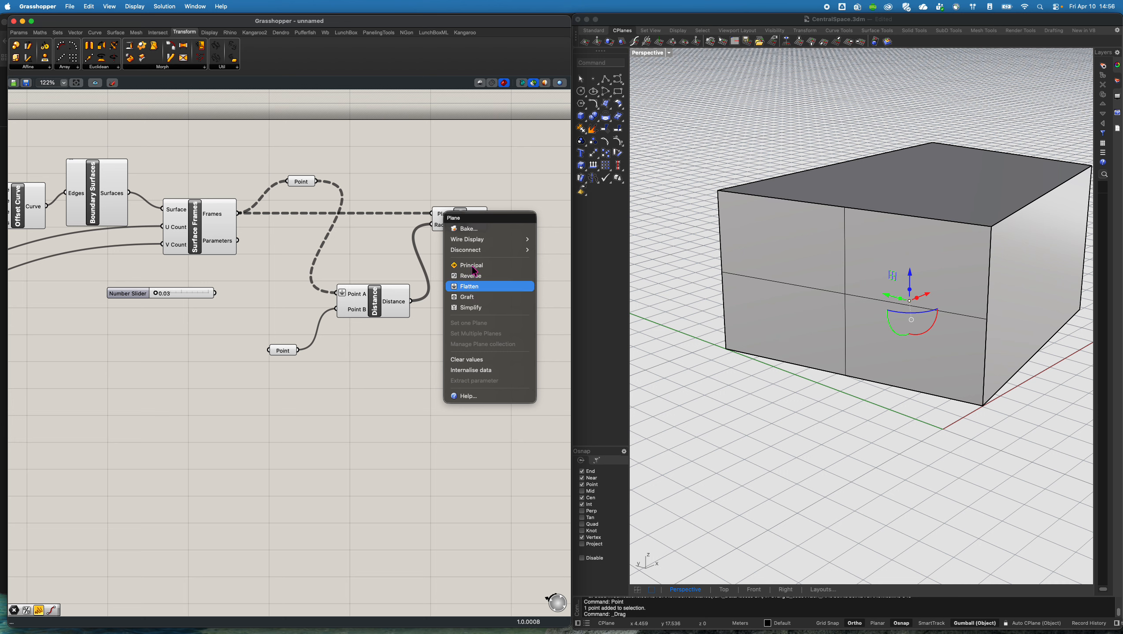
left_click(471, 286)
mouse_move(395, 308)
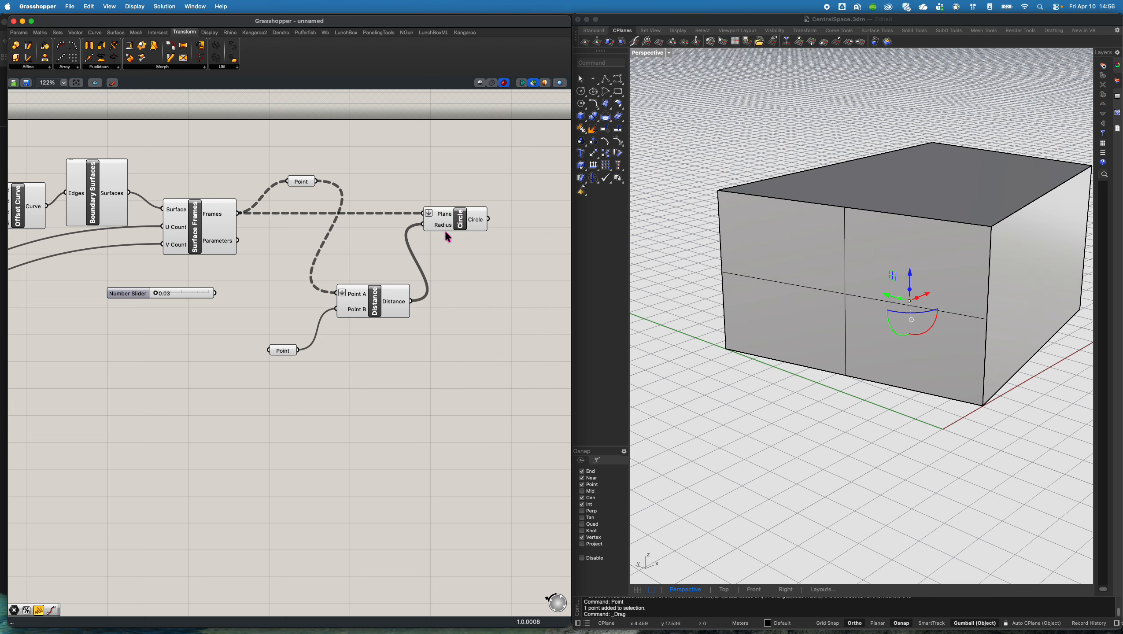
left_click(394, 306)
left_click(449, 226)
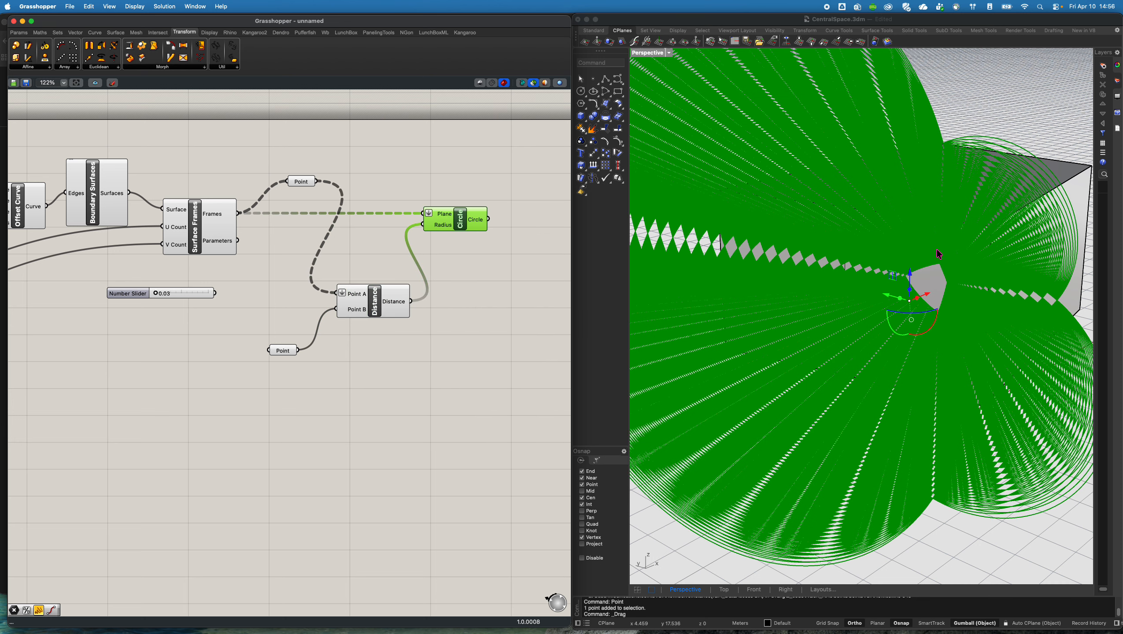
Add a Division component and connect the Distance output to its A input
left_click(476, 316)
double_click(474, 318)
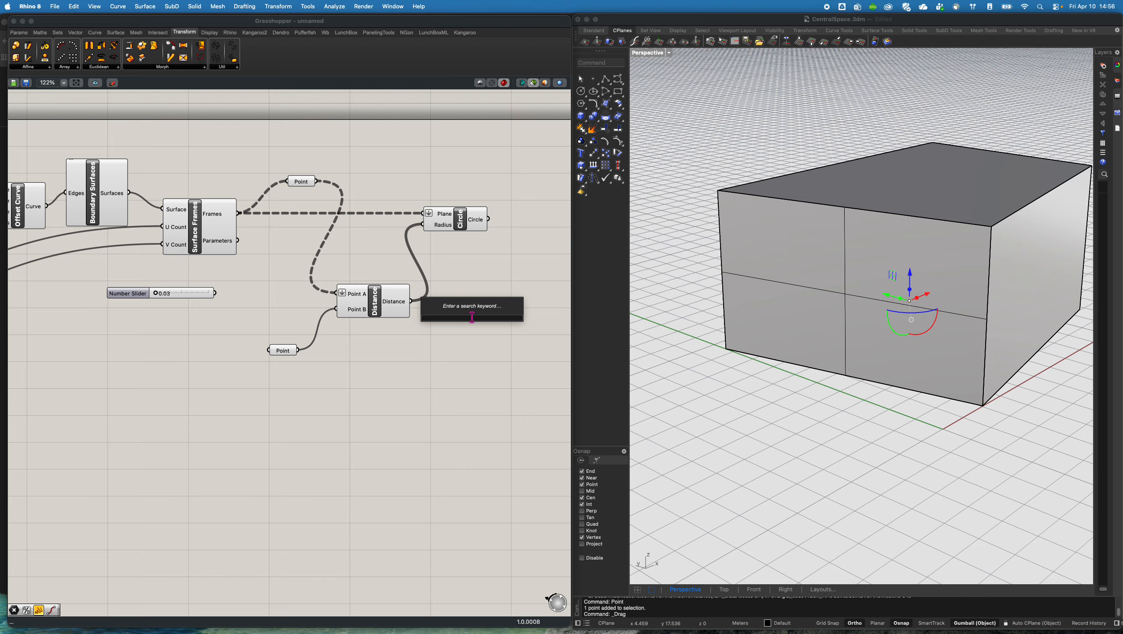
type("Division")
key("Return")
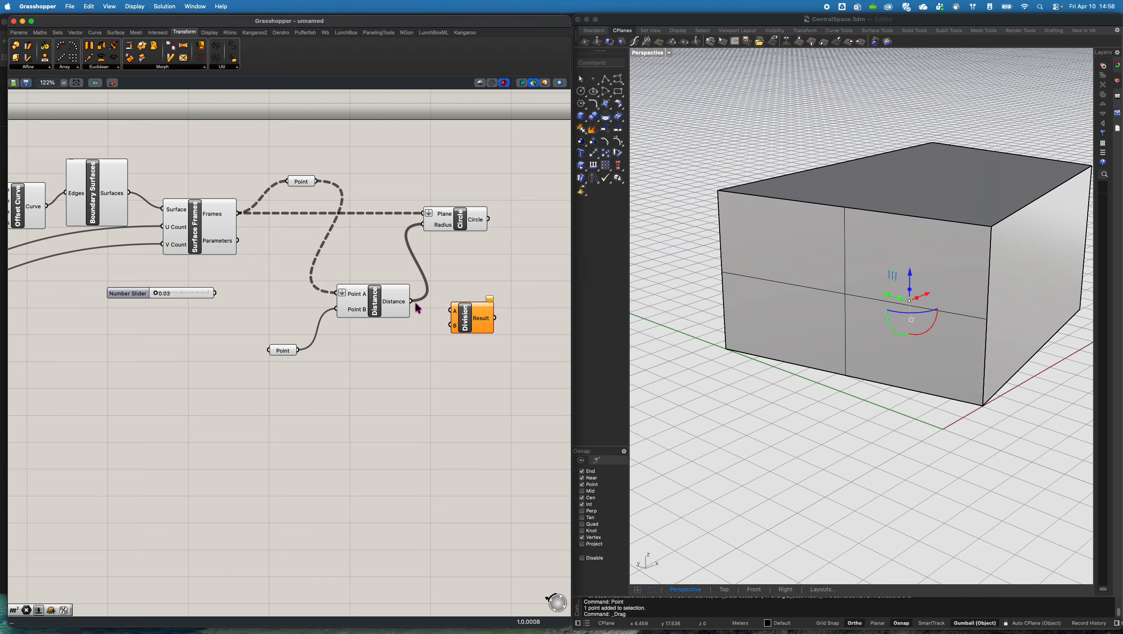
left_click_drag(412, 302, 463, 338)
Add a number slider from 1 to 20.00 for Division's B input and connect Division's Result to the Circle's Radius
double_click(388, 364)
type("1...20.00")
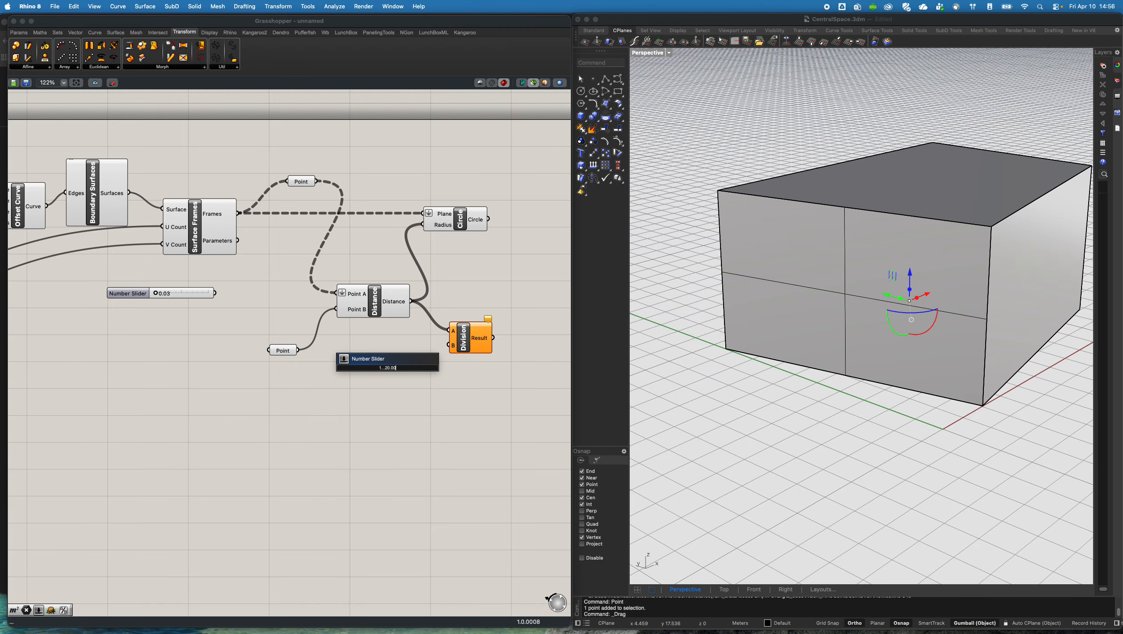
key("Return")
left_click_drag(445, 354, 424, 225)
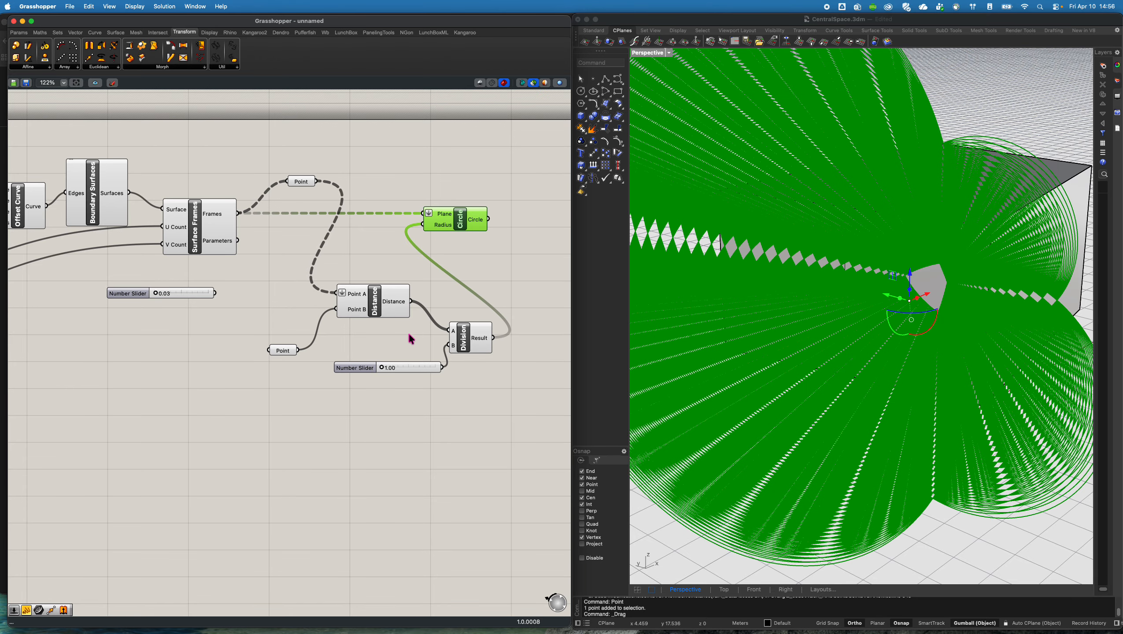
Set the divisor slider to 20.00 and change its maximum to 10.00
left_click_drag(381, 372, 463, 377)
left_click(462, 220)
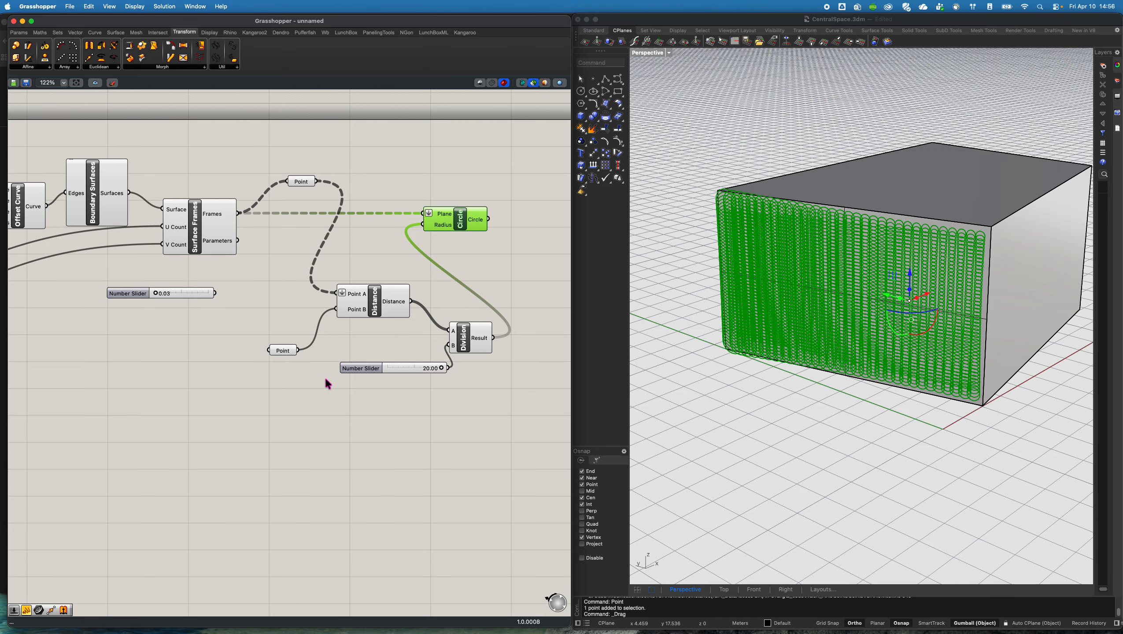
double_click(376, 369)
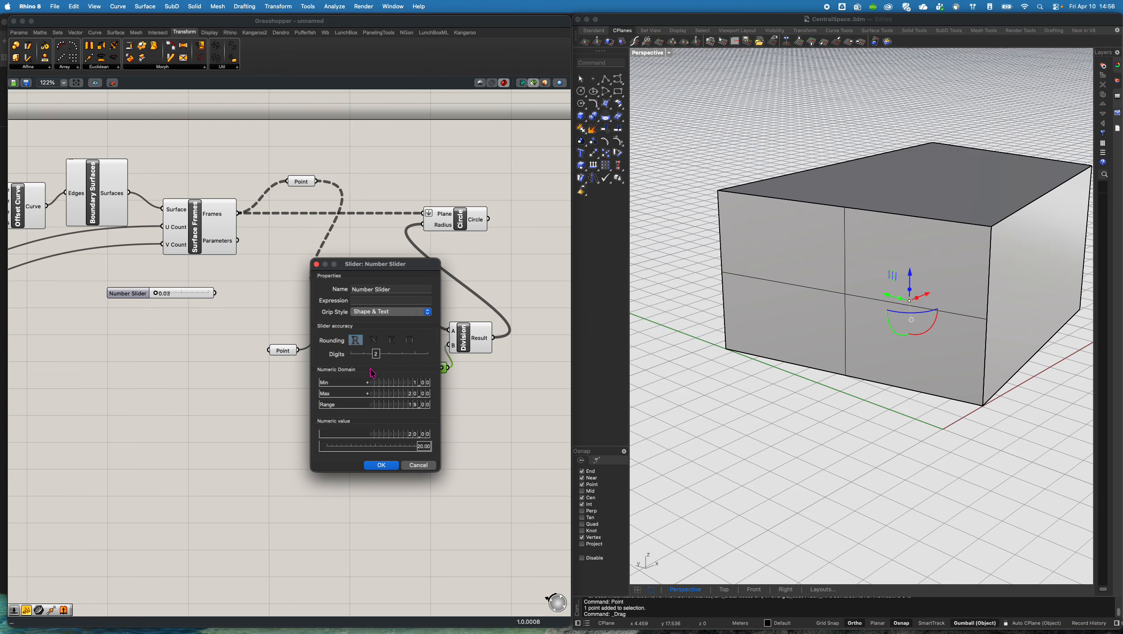
double_click(419, 395)
type("5")
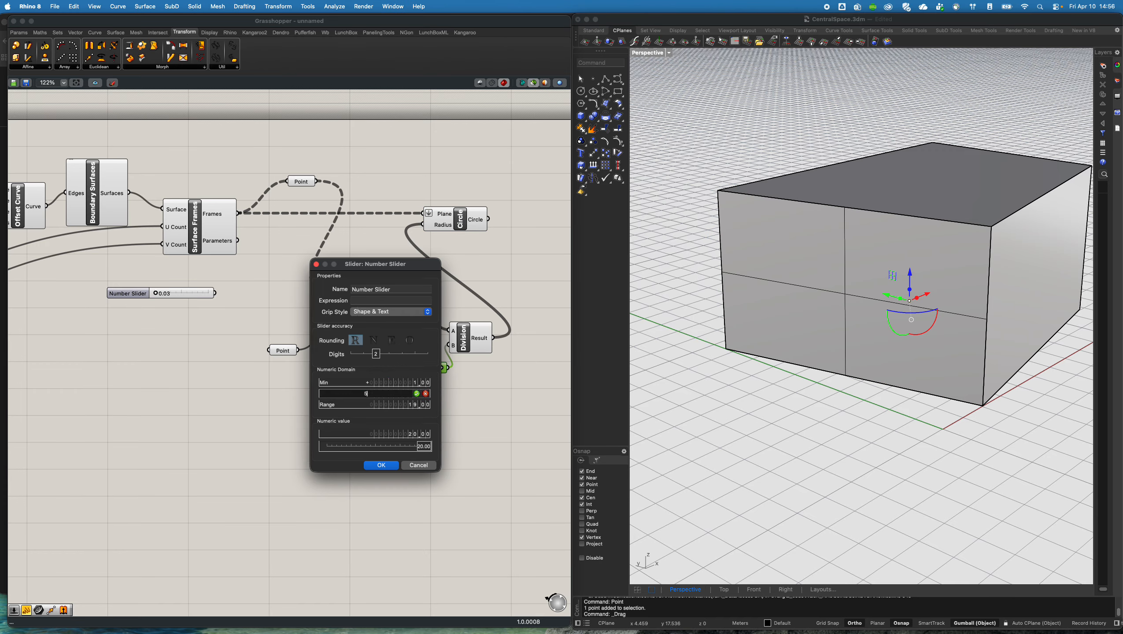
left_click(417, 394)
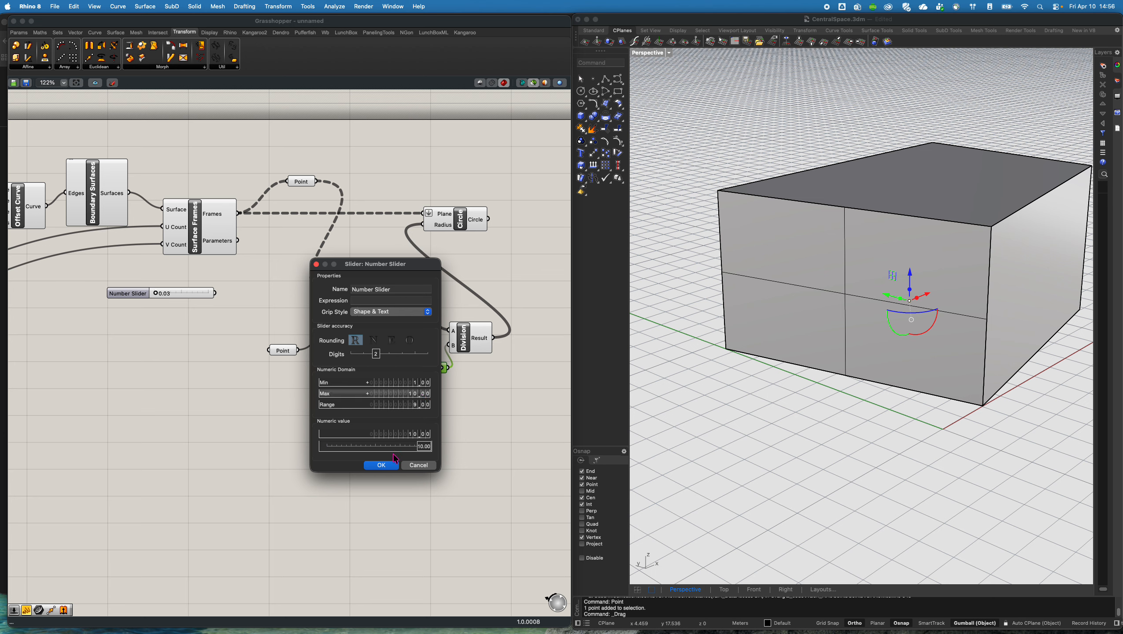
left_click(381, 465)
Set the divisor slider's maximum to 100
double_click(373, 370)
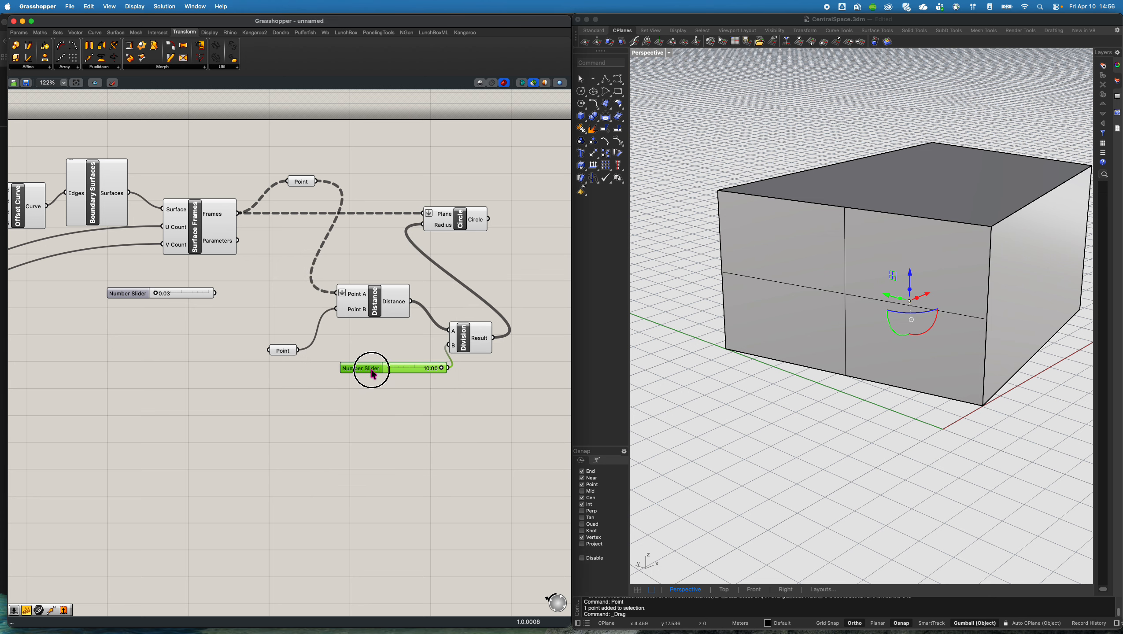
double_click(403, 396)
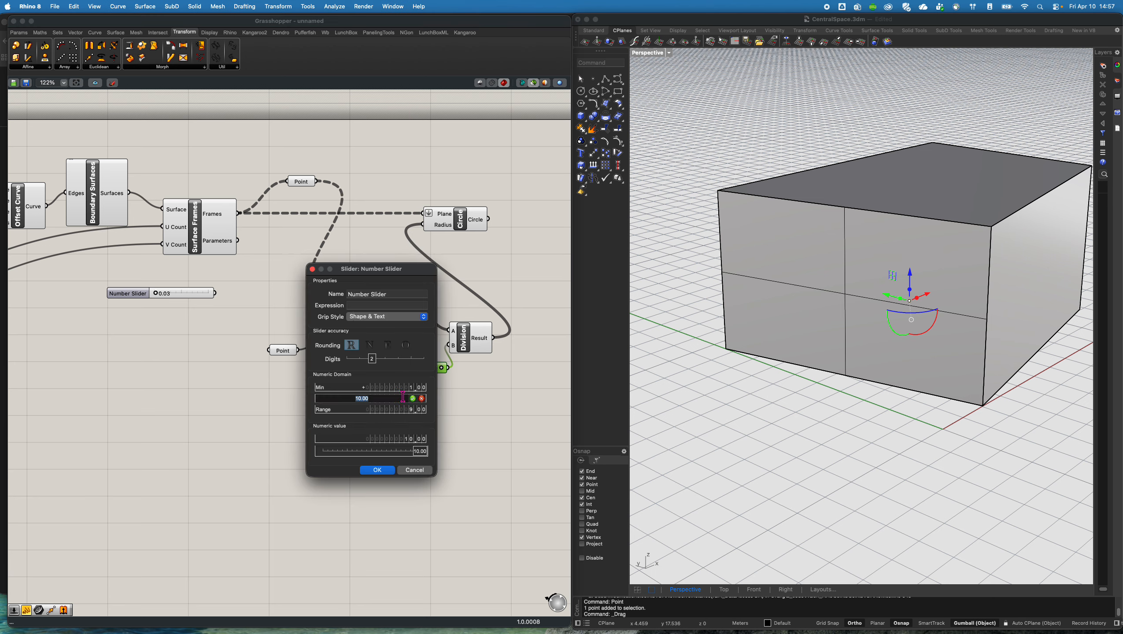
type("100")
left_click(412, 399)
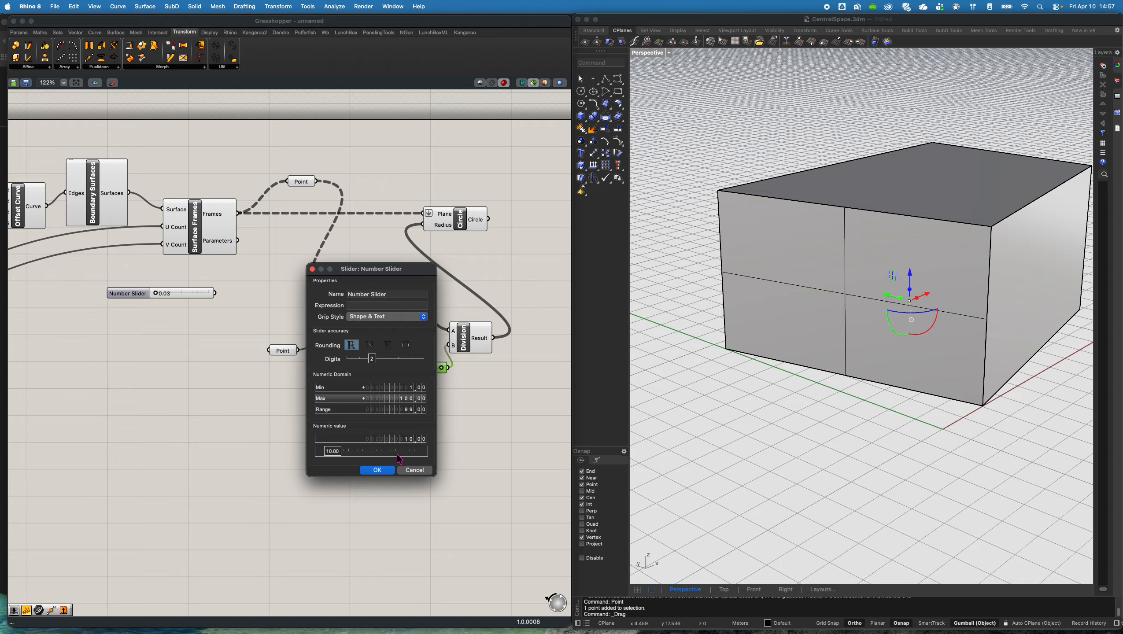
left_click(377, 470)
Preview the circles and set the divisor slider to 91.83
left_click(460, 222)
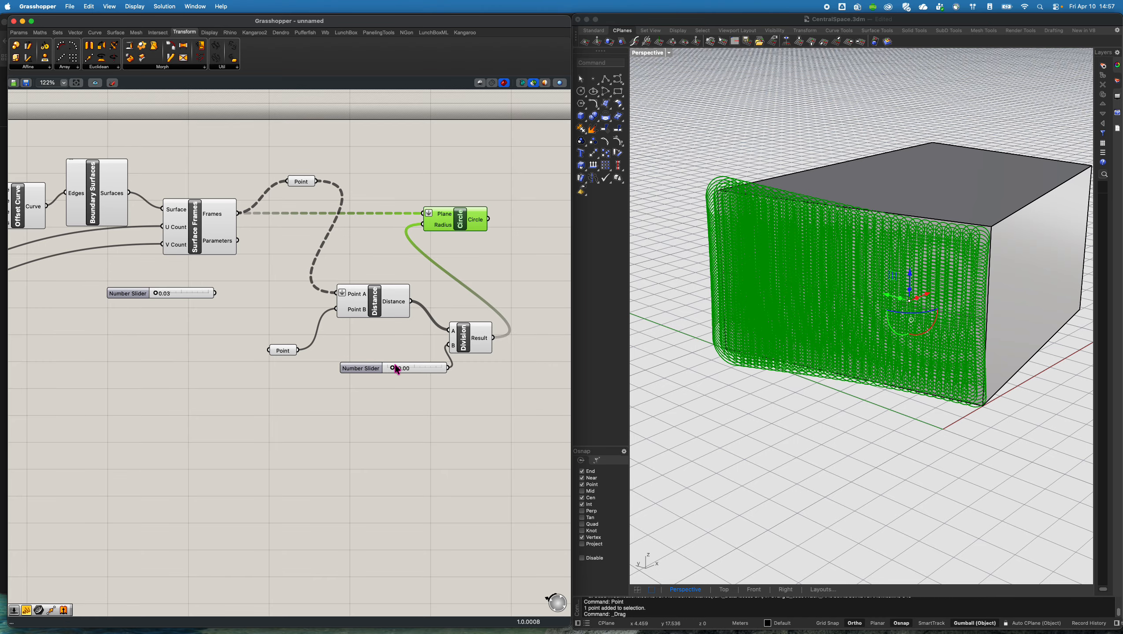
left_click_drag(397, 371, 439, 380)
right_click_drag(454, 374, 444, 369)
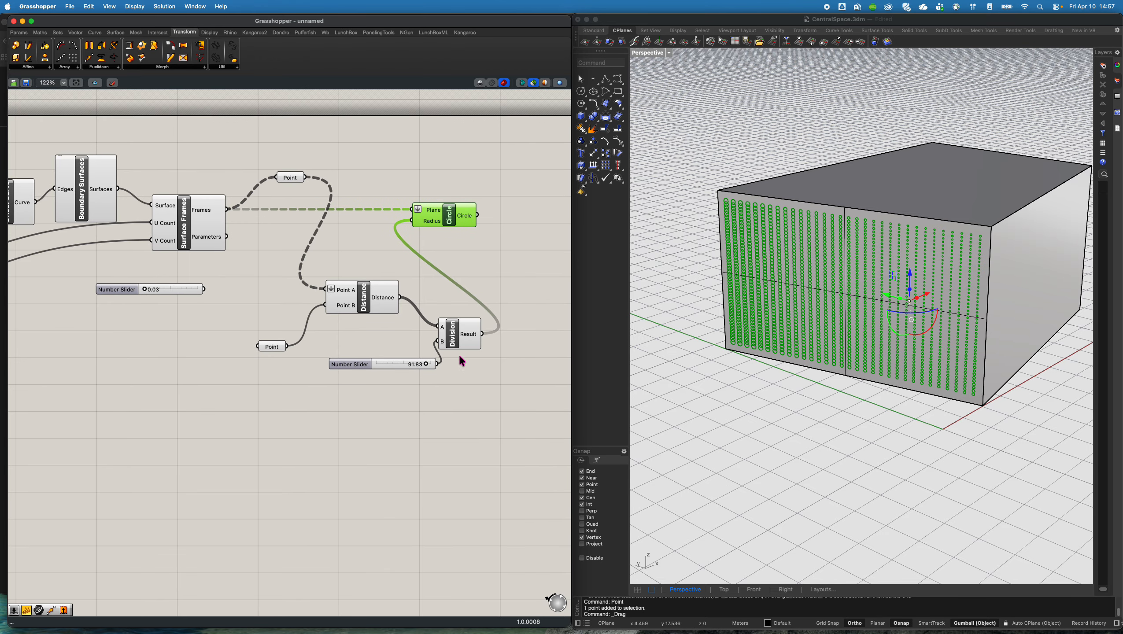
With the Circle preview highlighted, move the Rhino reference point sideways along the box face to just left of its vertical centre line
right_click_drag(838, 325, 780, 246)
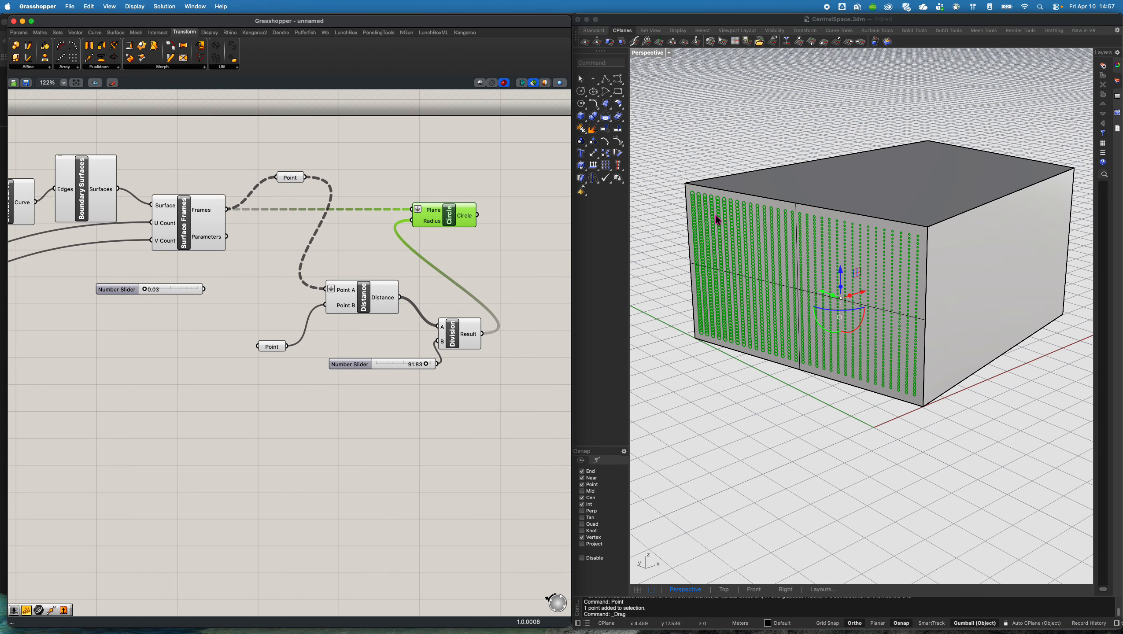
right_click_drag(489, 326, 473, 315)
left_click(372, 293)
left_click(445, 336)
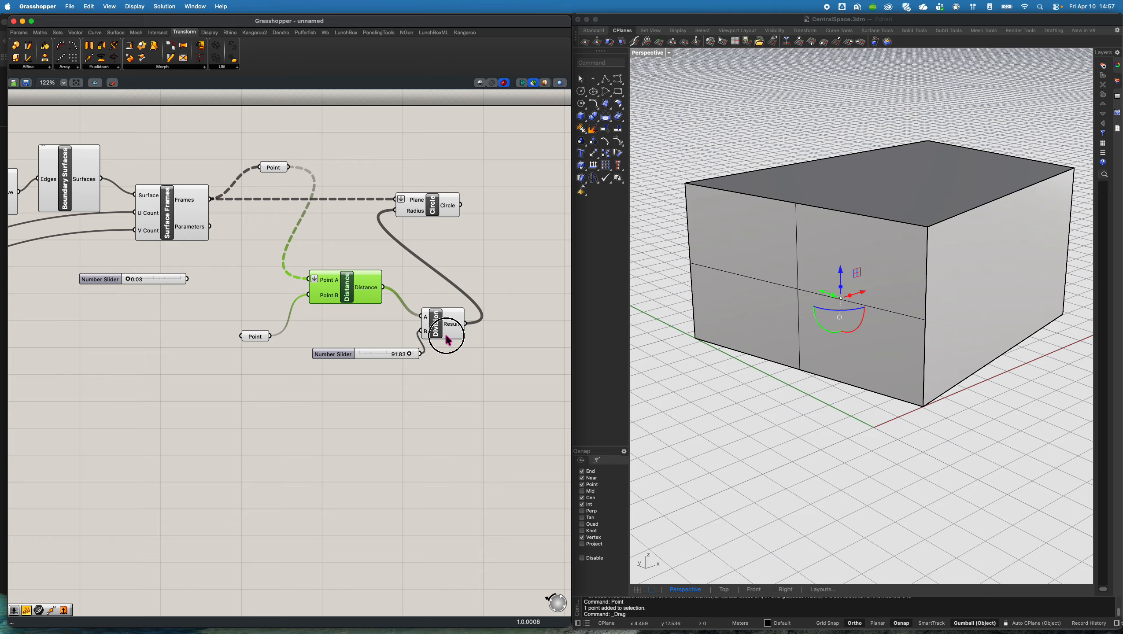
left_click(368, 286)
left_click(422, 205)
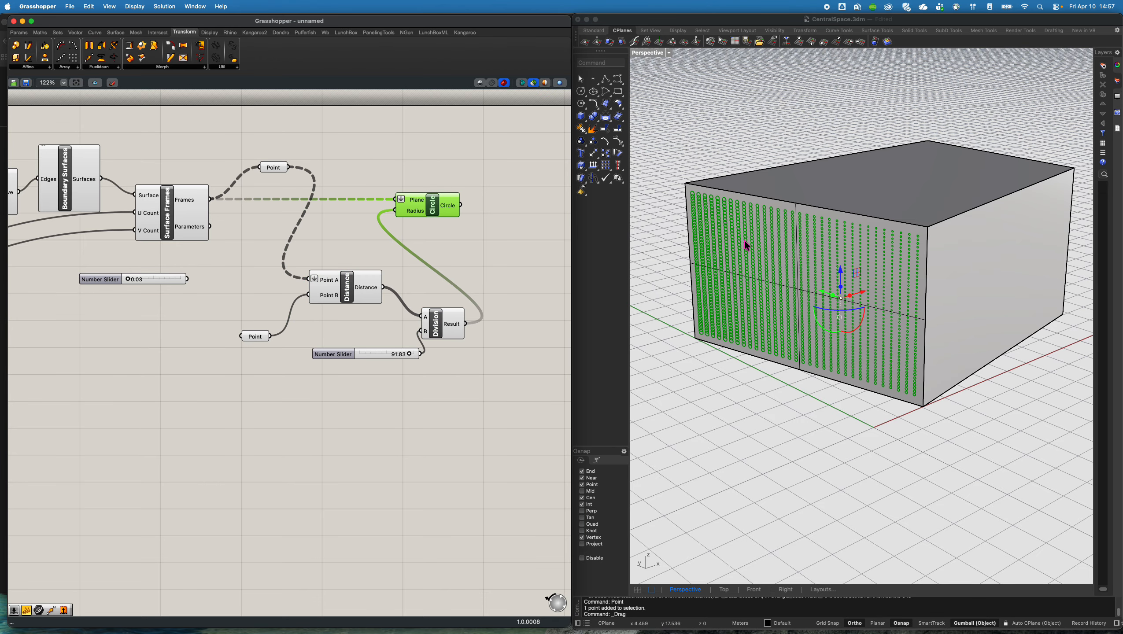
left_click_drag(827, 302, 773, 274)
Examine how the circle sizes vary around the moved reference point and towards the edges of the face
scroll(785, 281, "up", 5)
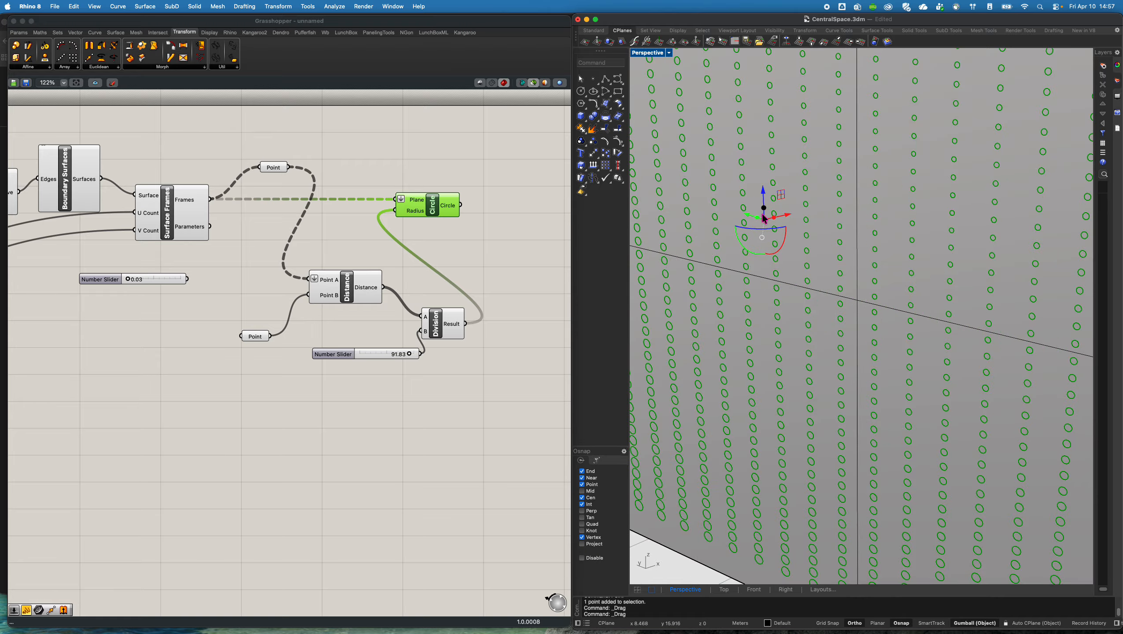
scroll(795, 256, "down", 5)
scroll(782, 238, "up", 2)
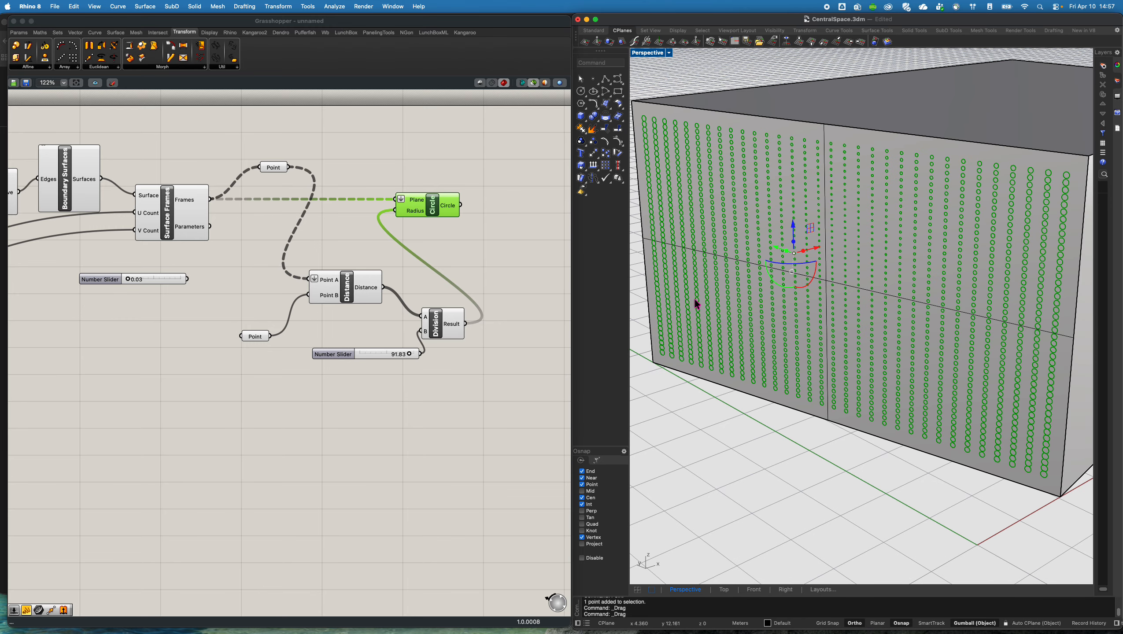
scroll(870, 203, "up", 3)
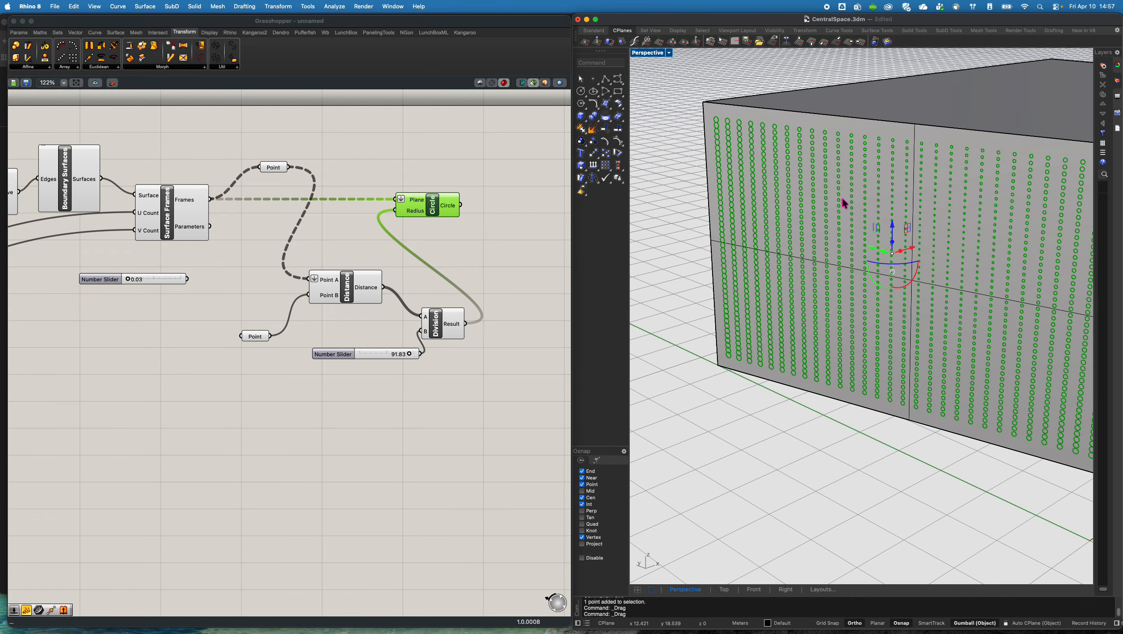
scroll(868, 196, "down", 2)
scroll(844, 207, "up", 3)
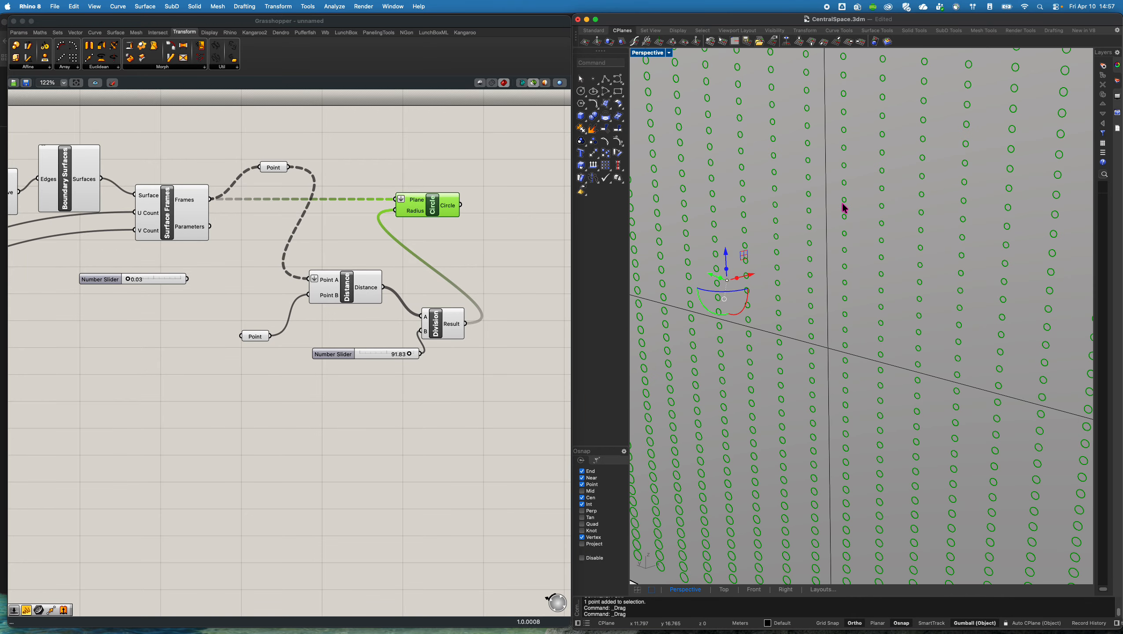
Add a Bounds component beside the Division component on the Grasshopper canvas
scroll(846, 207, "down", 3)
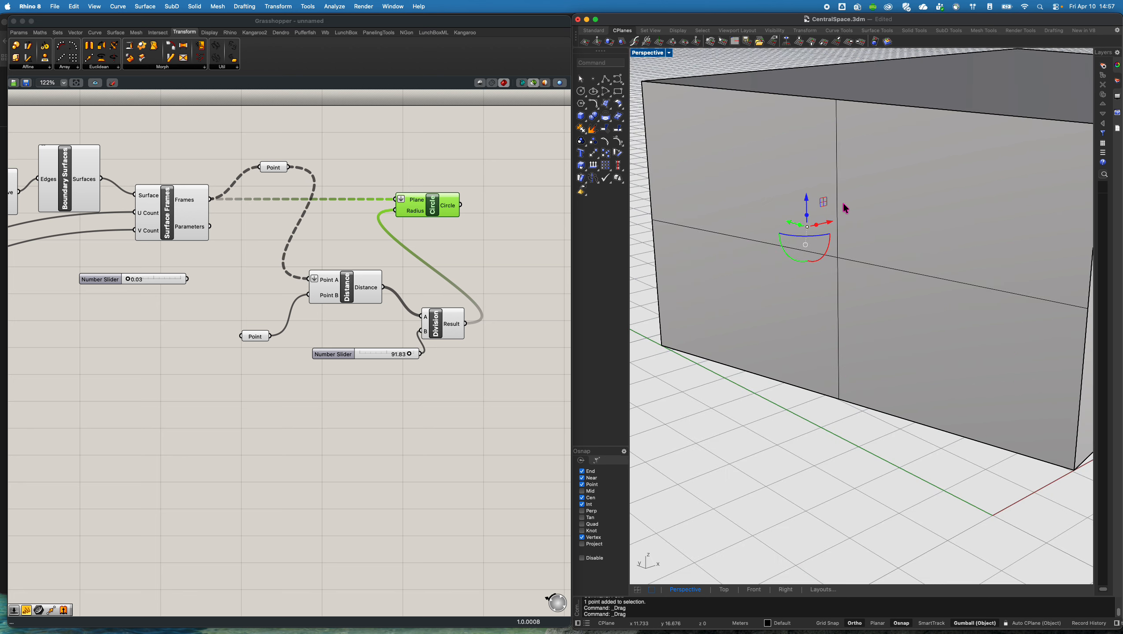
left_click(493, 291)
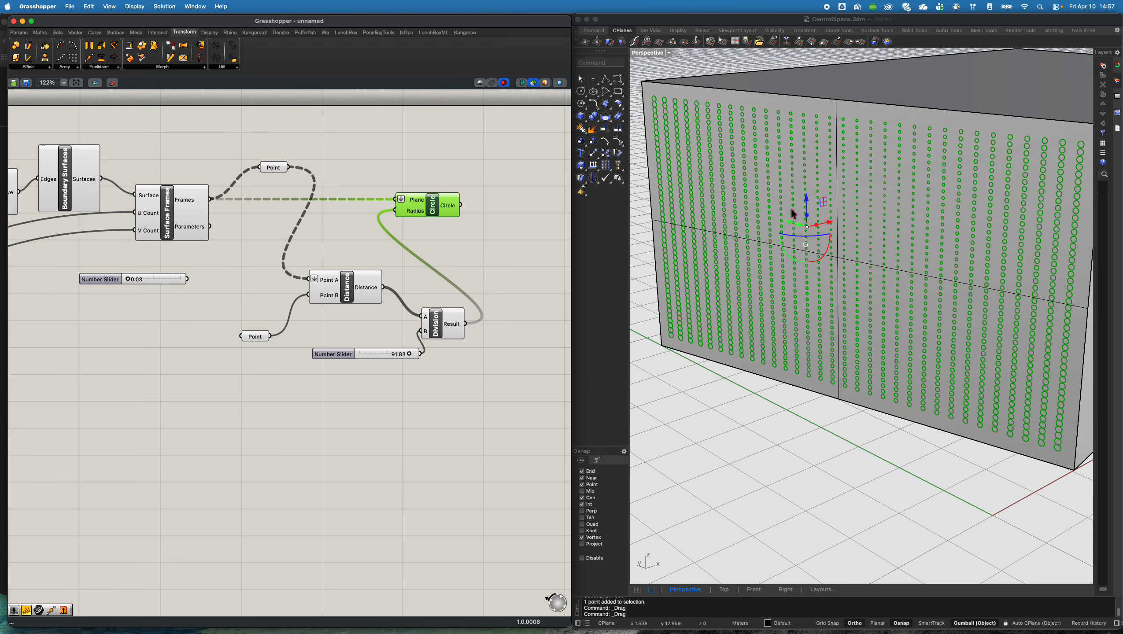
right_click_drag(427, 258, 384, 229)
double_click(443, 245)
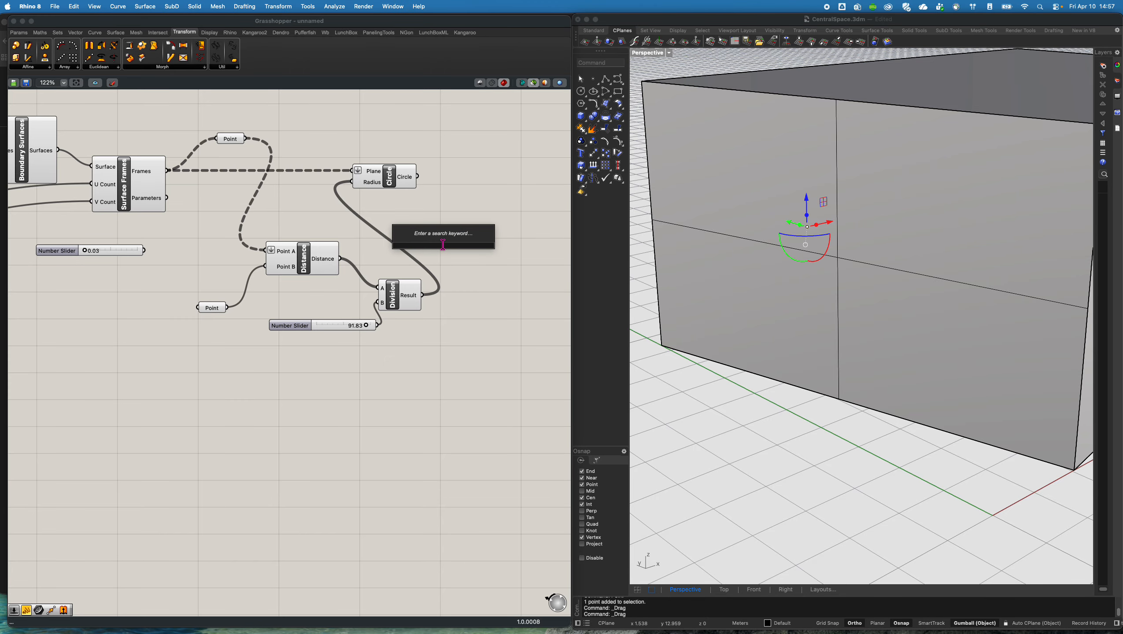
type("bound")
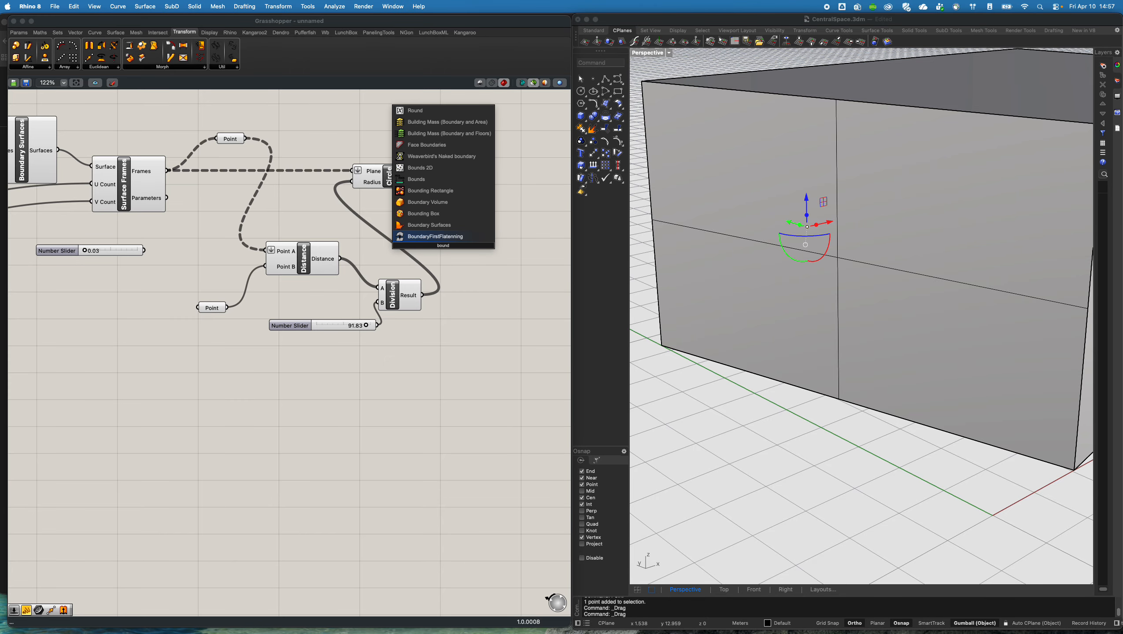
left_click(432, 180)
left_click_drag(471, 247, 504, 259)
right_click_drag(437, 305, 373, 292)
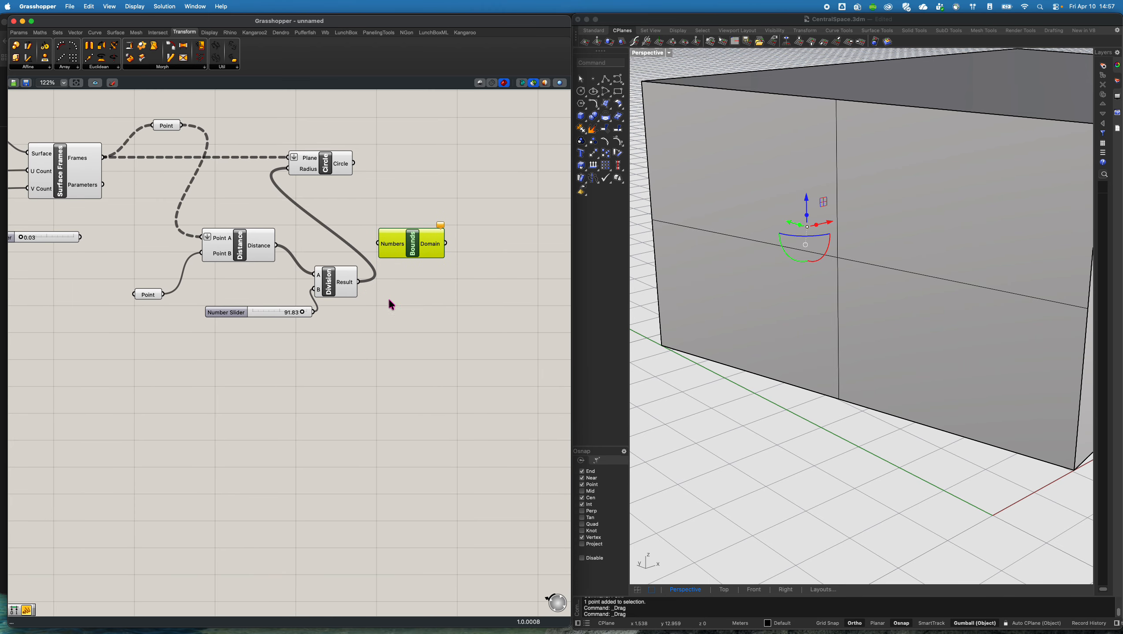
Add a Remap Numbers component and spread out the Circle and Bounds components to make room for it
double_click(427, 311)
type("remap")
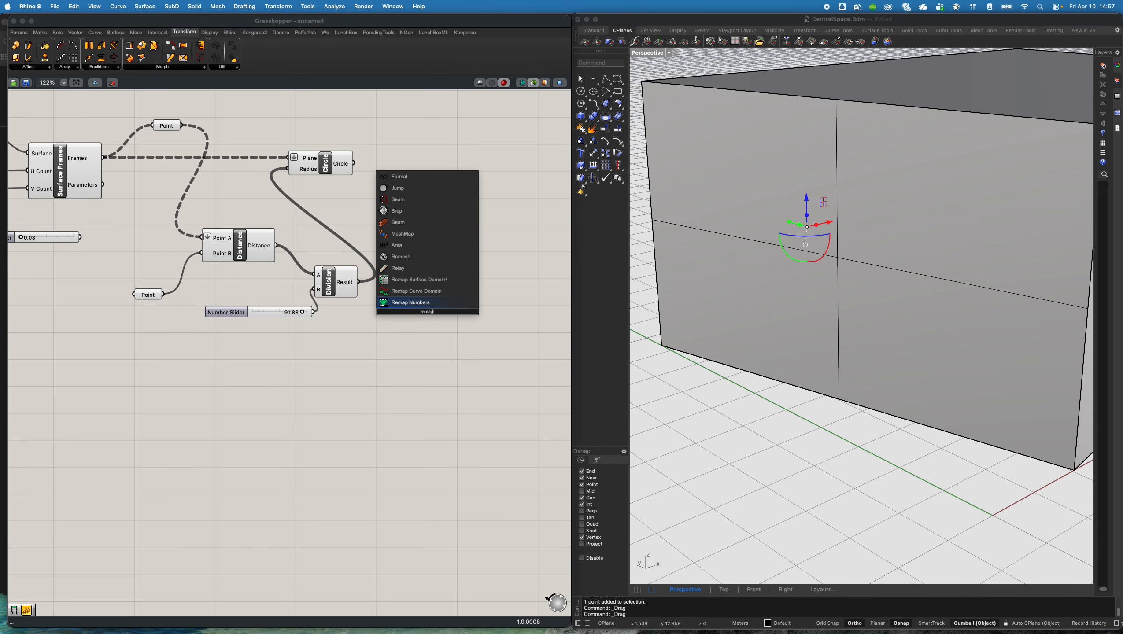
key("Return")
scroll(427, 311, "down", 1)
right_click_drag(385, 264, 406, 282)
scroll(406, 282, "down", 1)
left_click_drag(326, 183, 480, 190)
left_click_drag(444, 347, 441, 331)
left_click_drag(438, 256, 499, 247)
left_click_drag(444, 327, 485, 343)
left_click(462, 372)
right_click_drag(462, 273, 467, 305)
Connect the Distance output to the Bounds Numbers input and the Bounds Domain to the Source input of Remap Numbers
left_click_drag(489, 281, 371, 250)
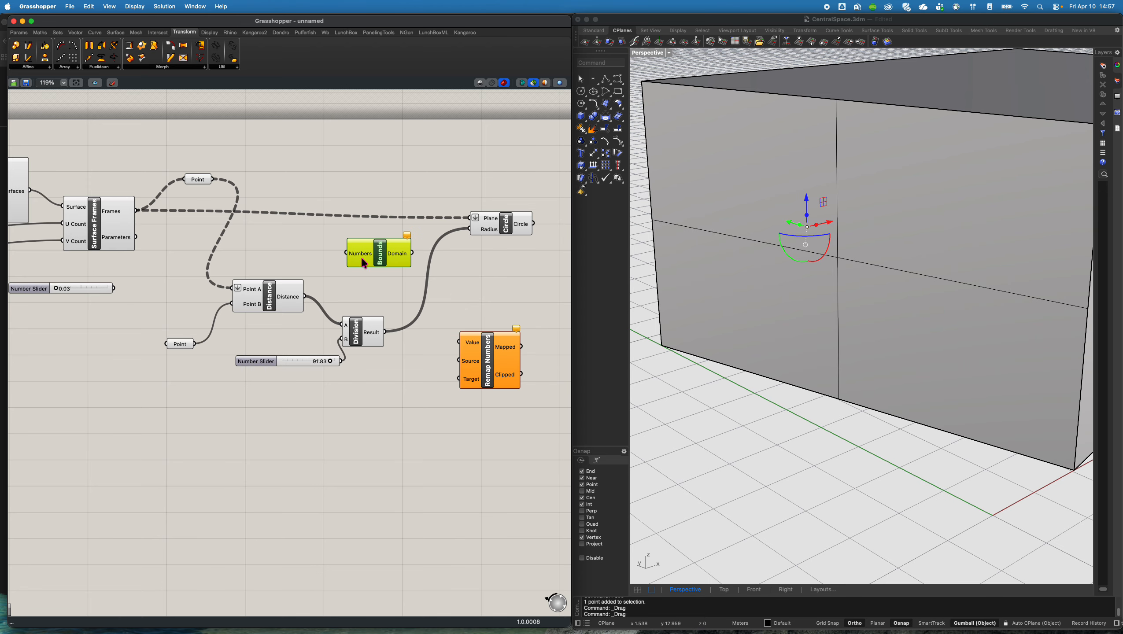
left_click(255, 295)
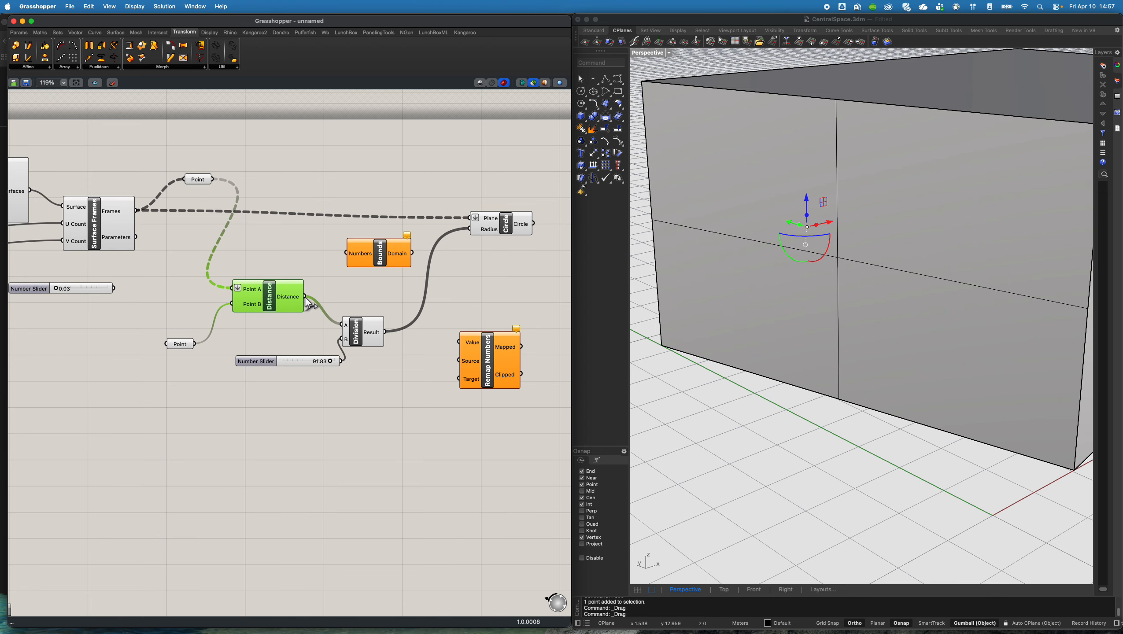
mouse_move(293, 302)
left_click_drag(304, 297, 391, 275)
right_click_drag(476, 335, 437, 323)
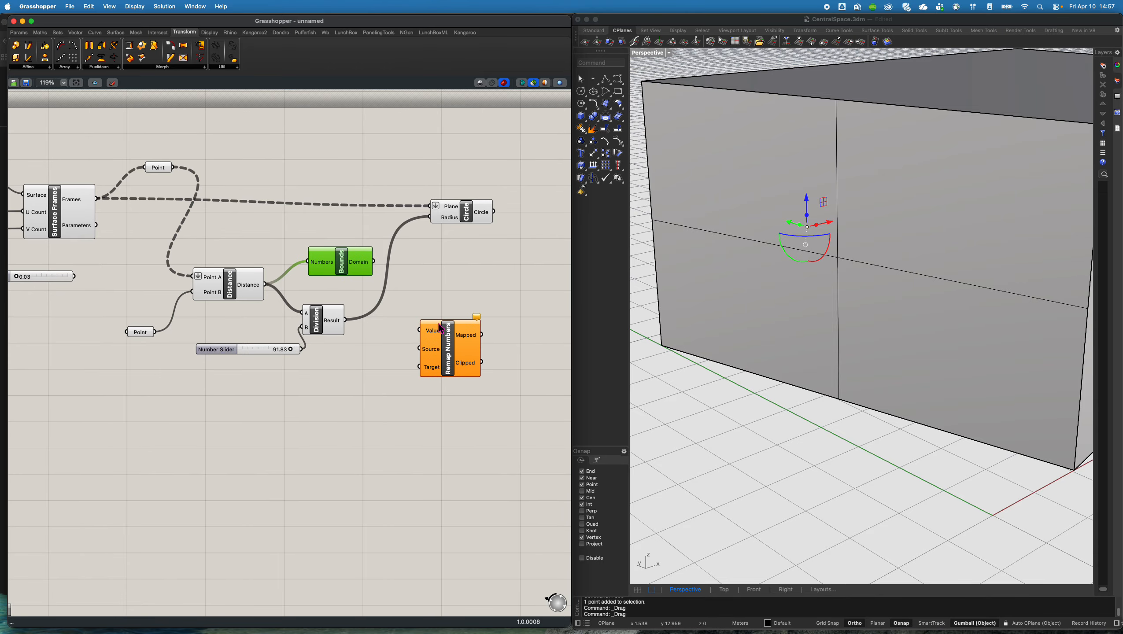
left_click_drag(439, 338, 476, 330)
left_click_drag(348, 271, 453, 341)
Add a Construct Domain component feeding the Target input of Remap Numbers, and connect the Distance output to its Value input
double_click(397, 413)
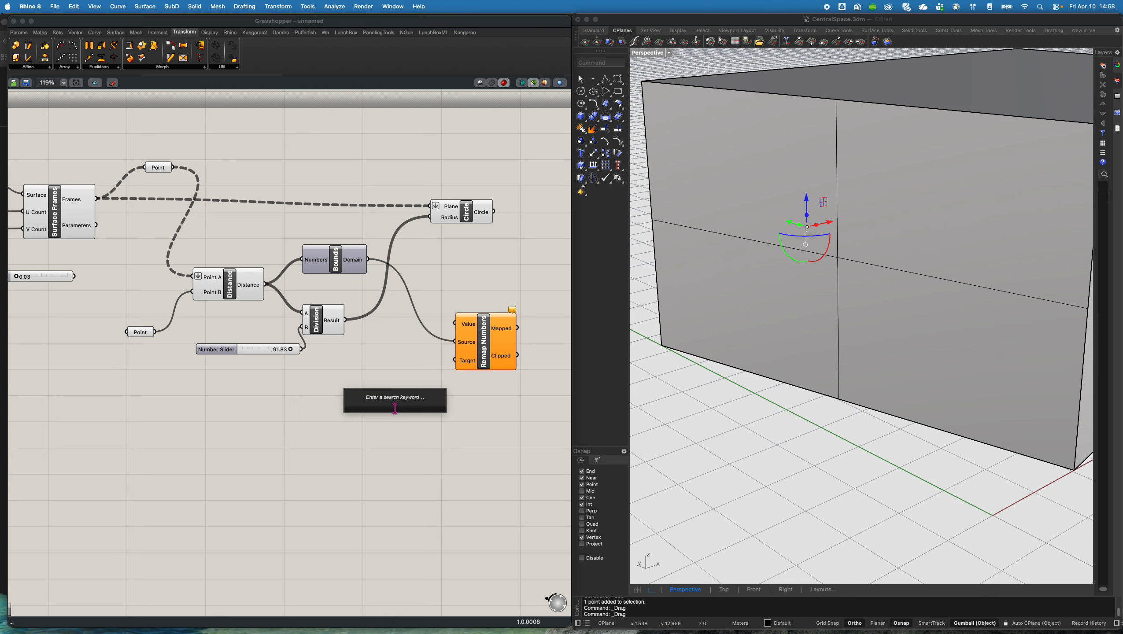
type("co")
type("ns")
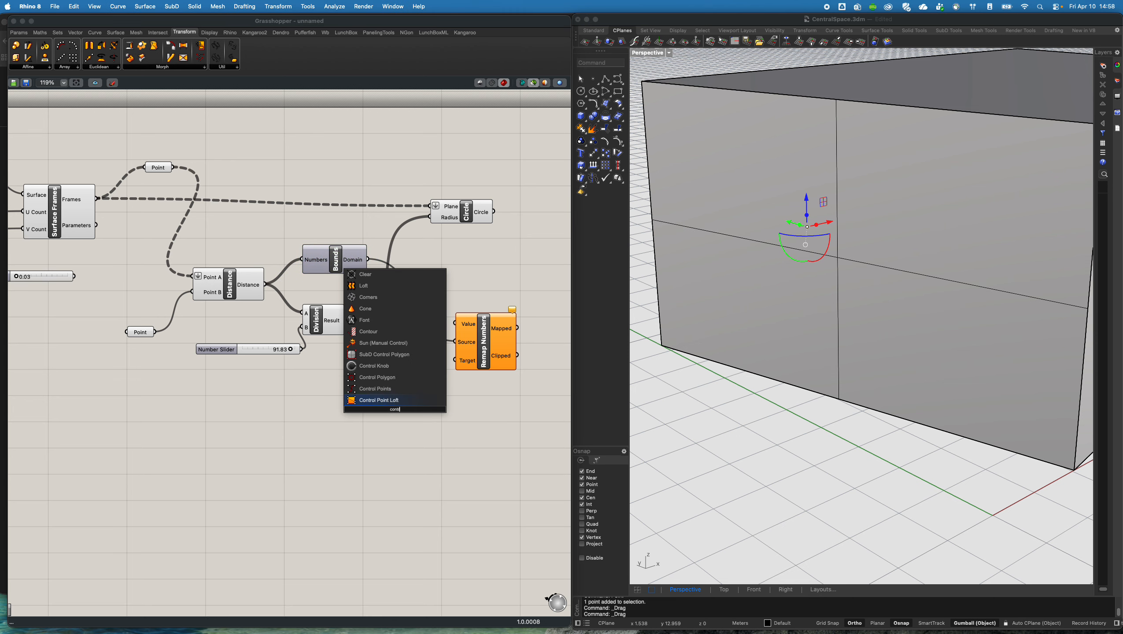
type("tr")
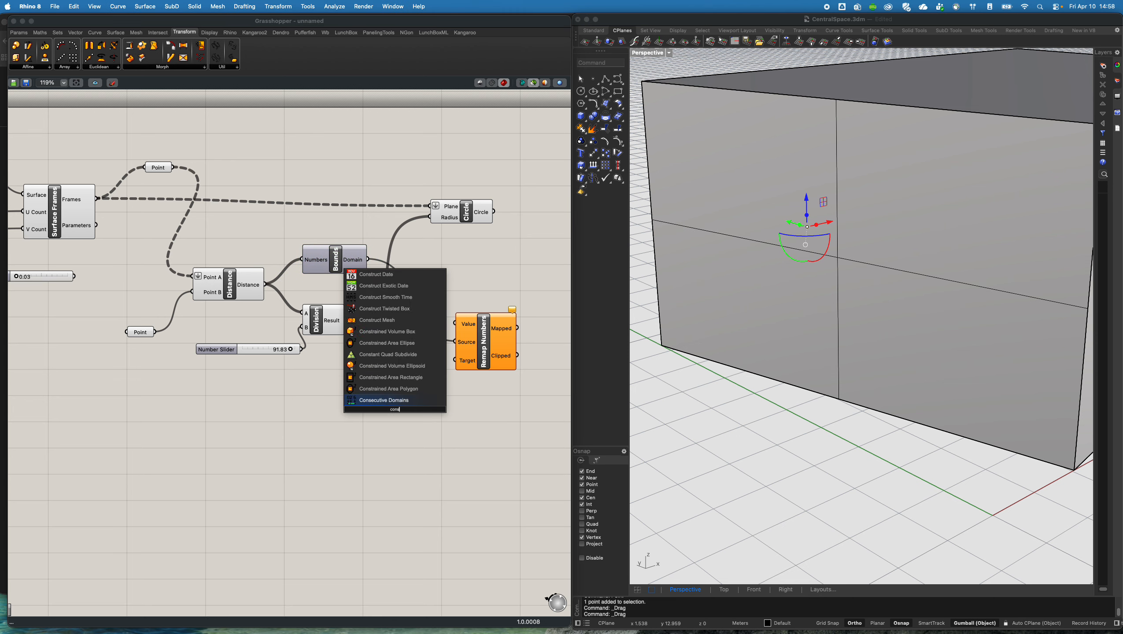
type("uct dom")
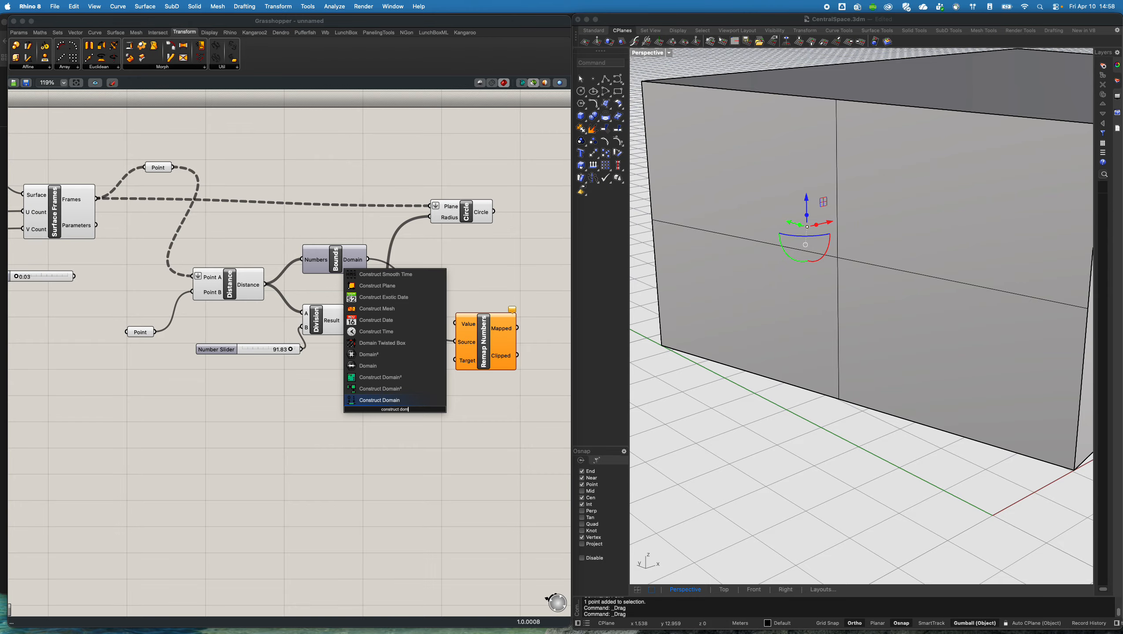
key("Return")
left_click_drag(418, 406, 455, 361)
left_click(243, 289)
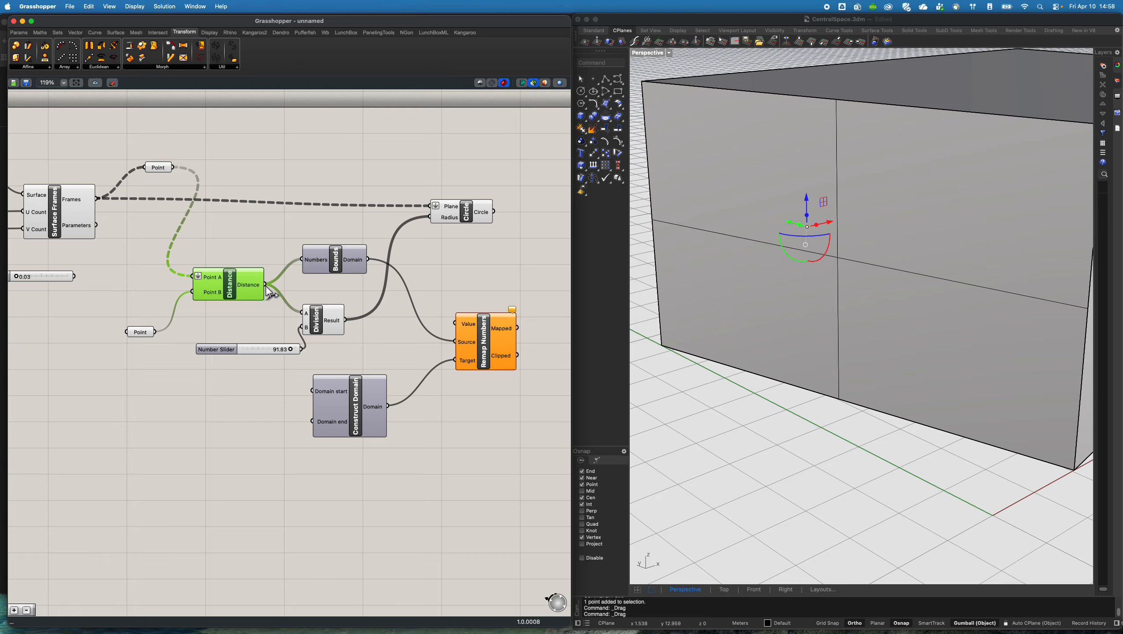
left_click_drag(267, 285, 455, 323)
Add a number slider with the value 0.05 beside the Construct Domain component
double_click(194, 405)
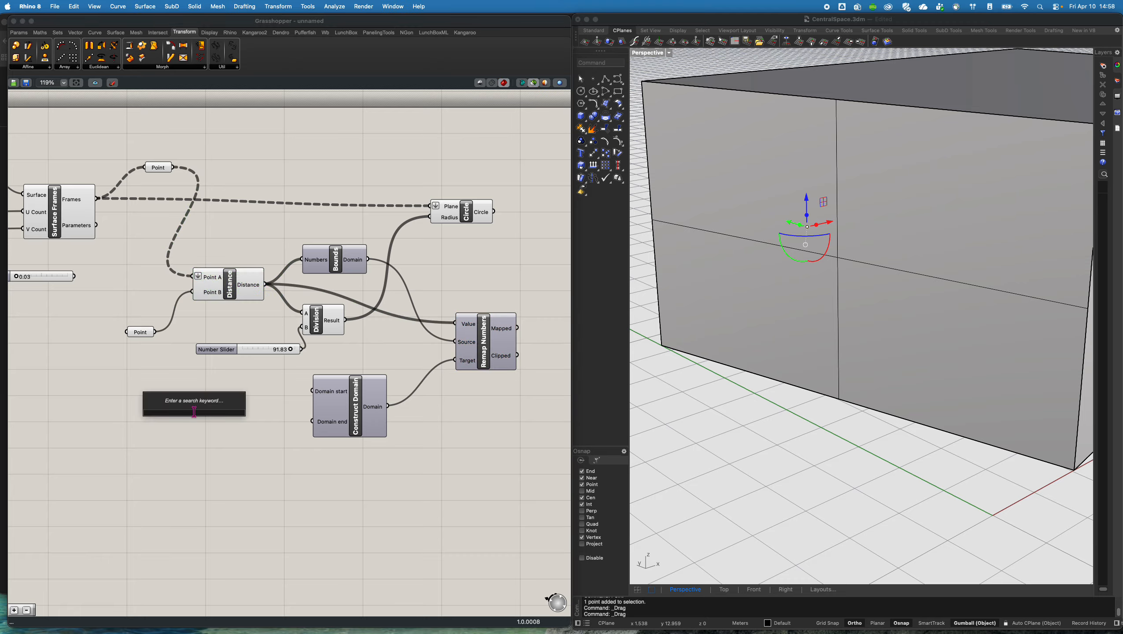
left_click(197, 418)
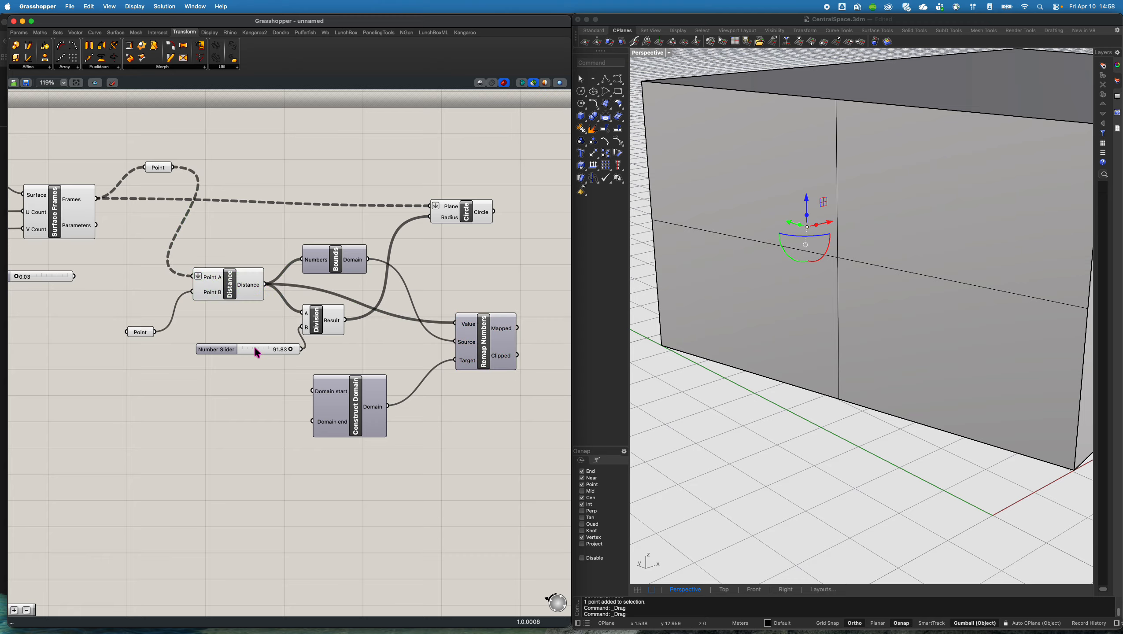
double_click(234, 369)
type("0")
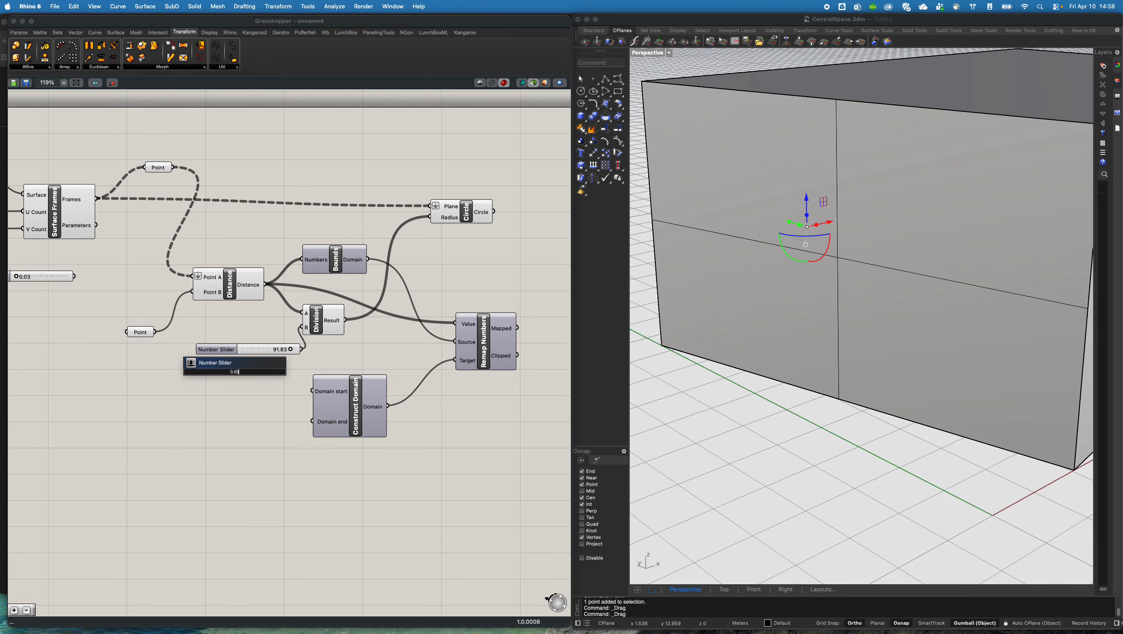
type(".05")
key("Return")
scroll(262, 377, "up", 10)
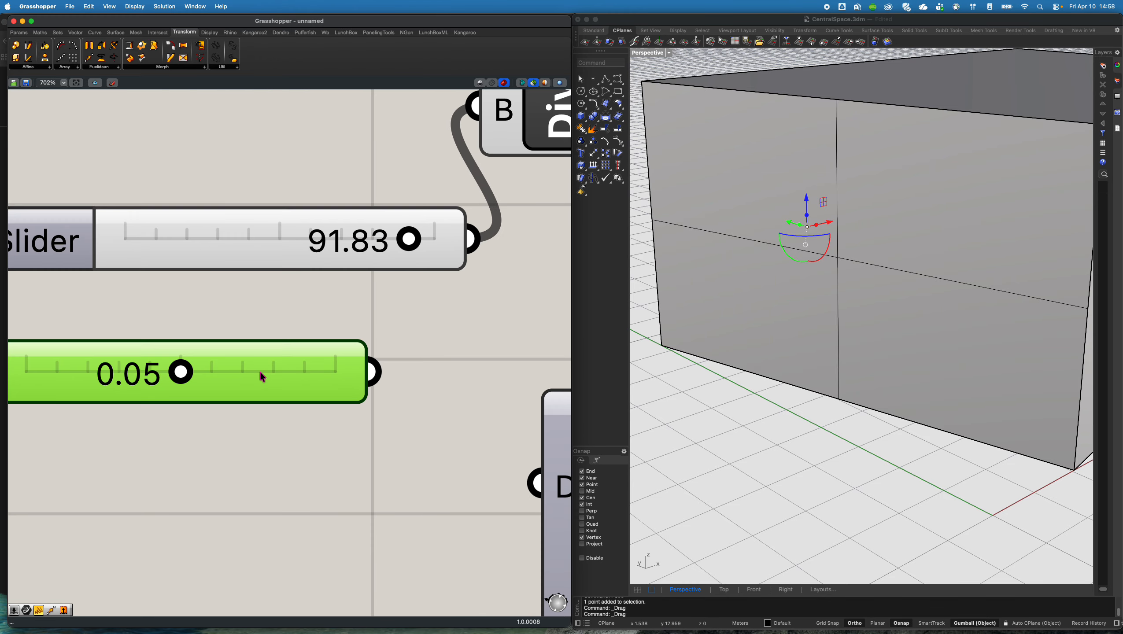
scroll(261, 373, "down", 6)
Duplicate the 0.05 slider to feed both Domain start and Domain end, and set the Domain start slider to 0.02
left_click_drag(259, 370, 255, 485)
left_click_drag(372, 490, 302, 489)
left_click_drag(306, 379, 369, 420)
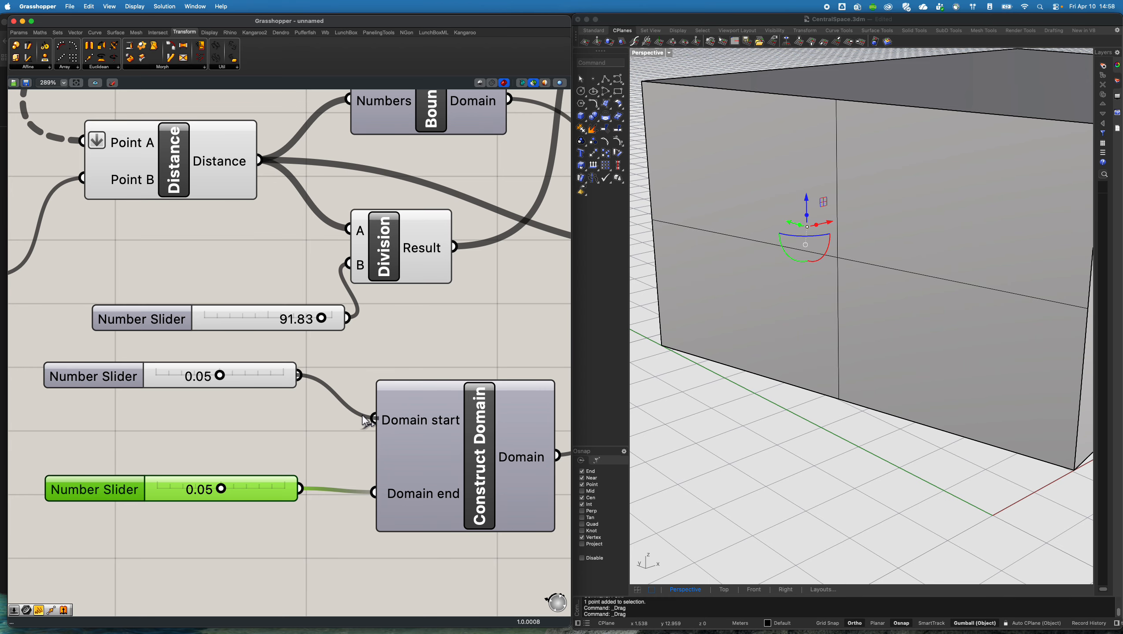
left_click_drag(219, 376, 171, 380)
Connect the Mapped output of Remap Numbers to the Circle's Radius input and highlight the circles' preview
scroll(357, 329, "right", 5)
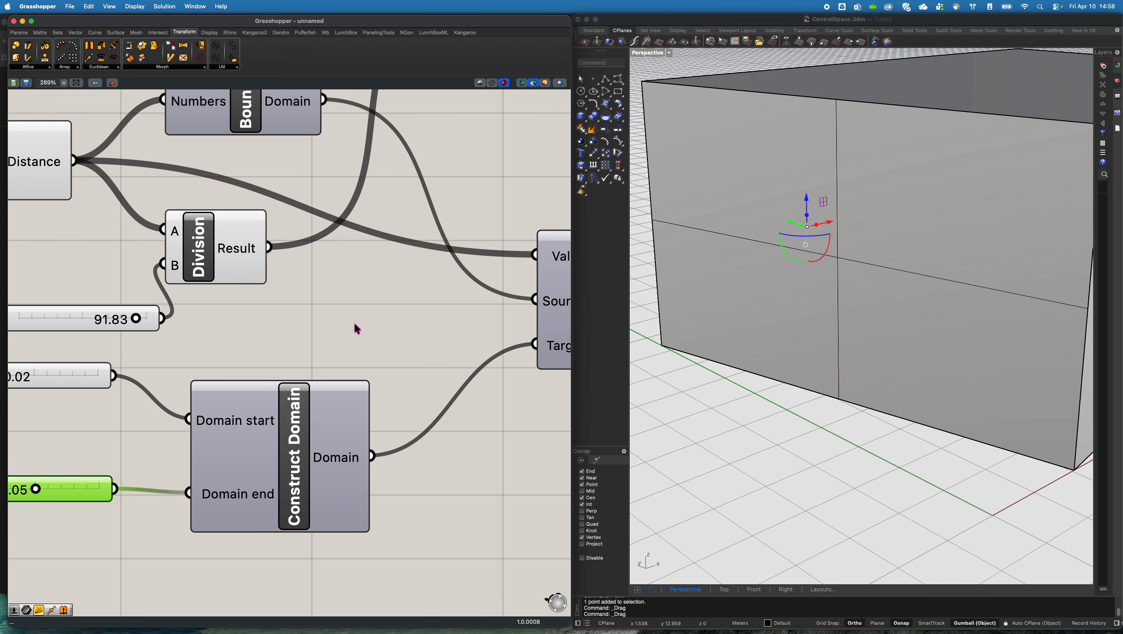
scroll(354, 324, "down", 6)
scroll(355, 324, "right", 1)
left_click(410, 320)
left_click_drag(433, 317, 361, 225)
left_click(382, 226)
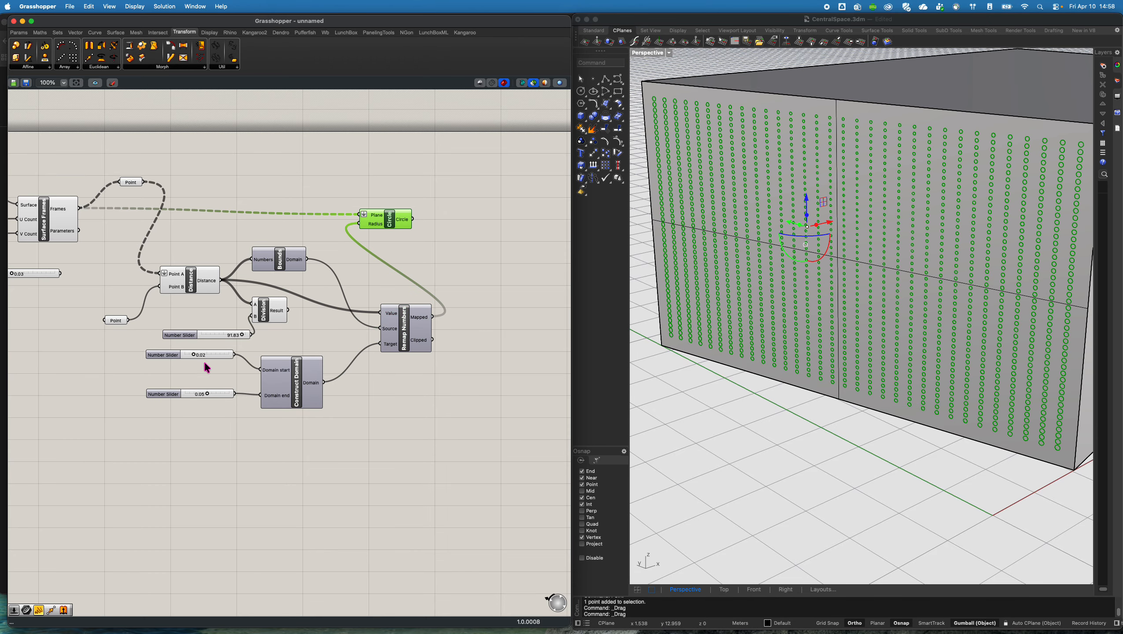
Set the Domain end slider to 0.06 and move the Rhino reference point near the face's lower edge, right of its vertical centre line
left_click_drag(207, 398, 213, 402)
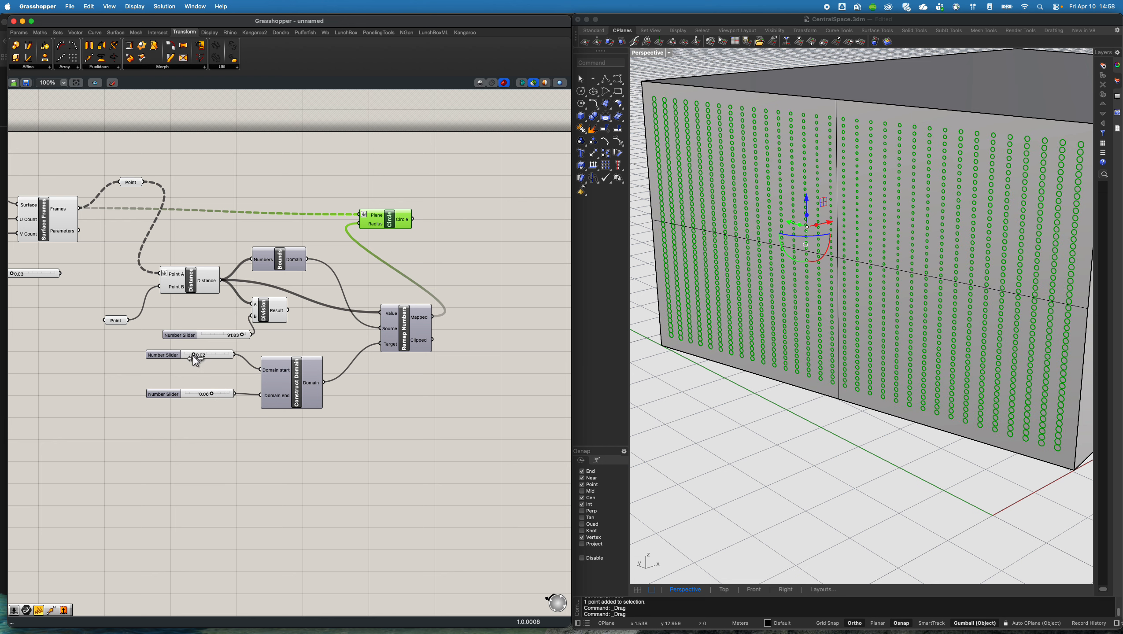
left_click_drag(193, 356, 195, 362)
left_click_drag(795, 232, 909, 384)
key("super+z")
left_click(915, 358)
Give the Domain start slider four decimal places and set it to 0.0100
mouse_move(195, 358)
left_mouse_down()
mouse_move(181, 358)
mouse_move(192, 342)
left_mouse_up()
double_click(170, 358)
left_click(182, 456)
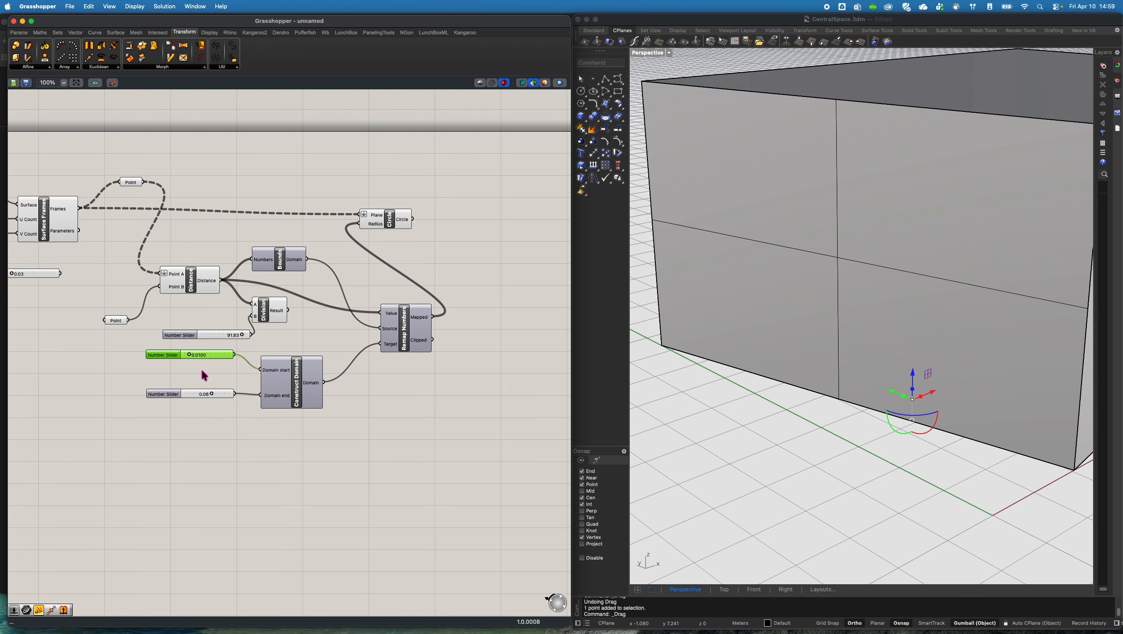
Highlight the remapped circles on the box face and move the Circle component farther from Remap Numbers
left_click(394, 216)
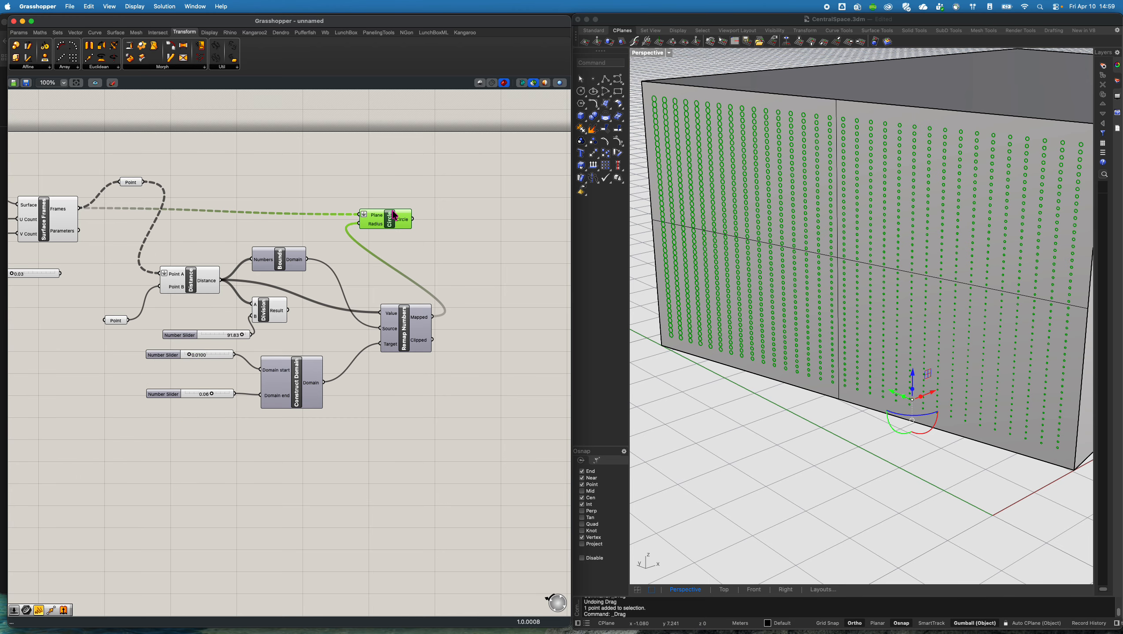
left_click(840, 457)
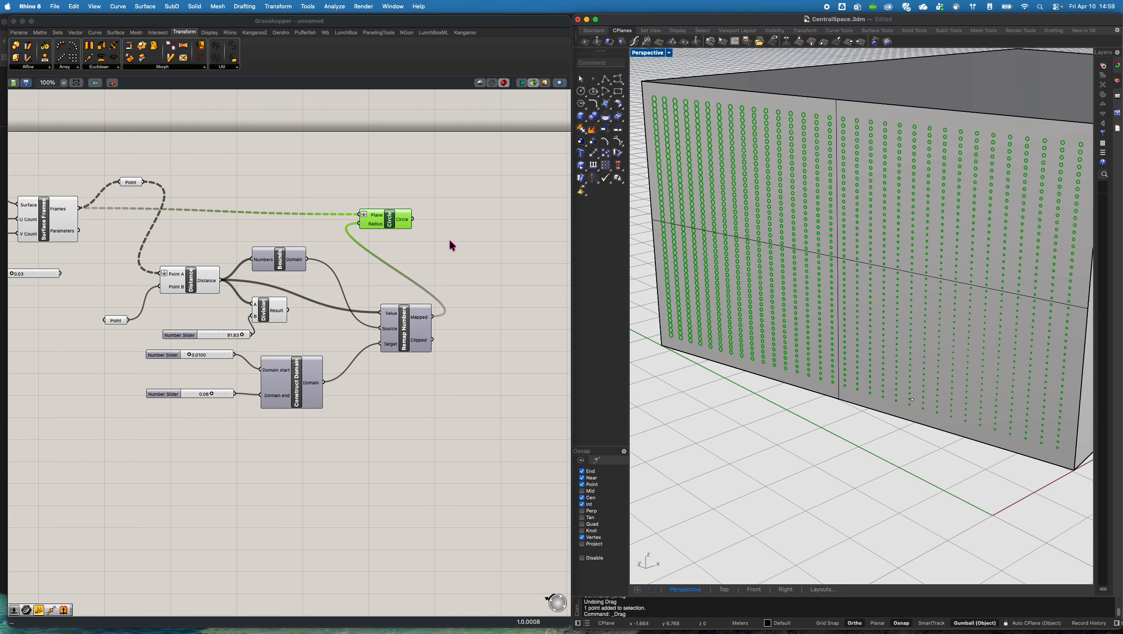
left_click_drag(391, 218, 439, 204)
left_click(842, 447)
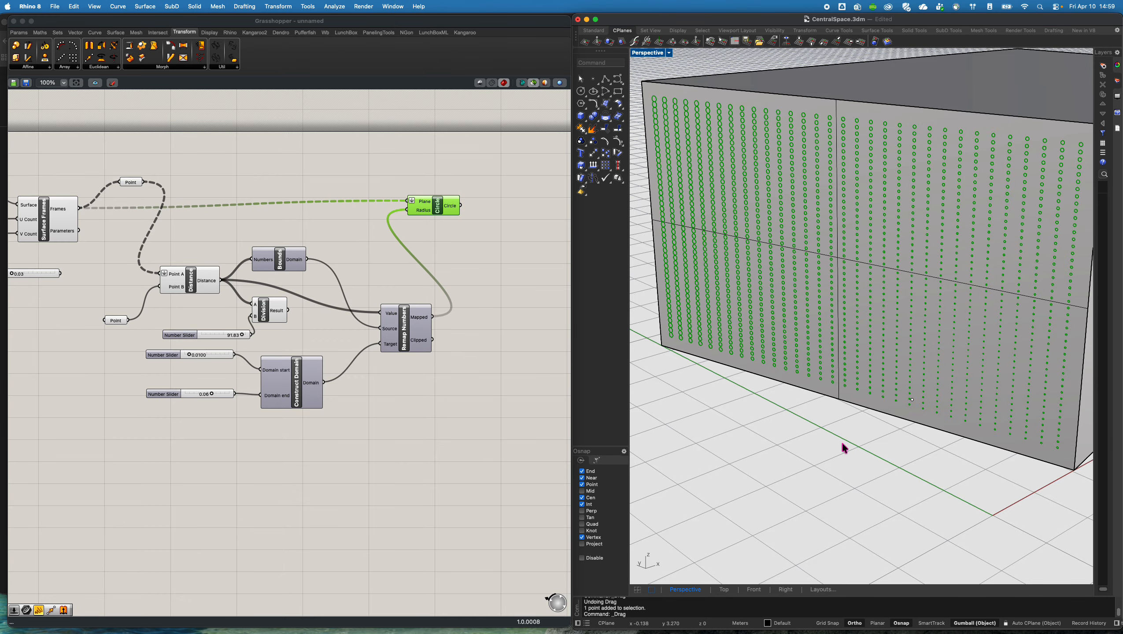
Examine the dot pattern of the existing perforated panel standing away from the box and return to the box
scroll(804, 401, "down", 12)
scroll(805, 402, "up", 3)
right_click_drag(978, 261, 928, 216)
scroll(929, 226, "up", 6)
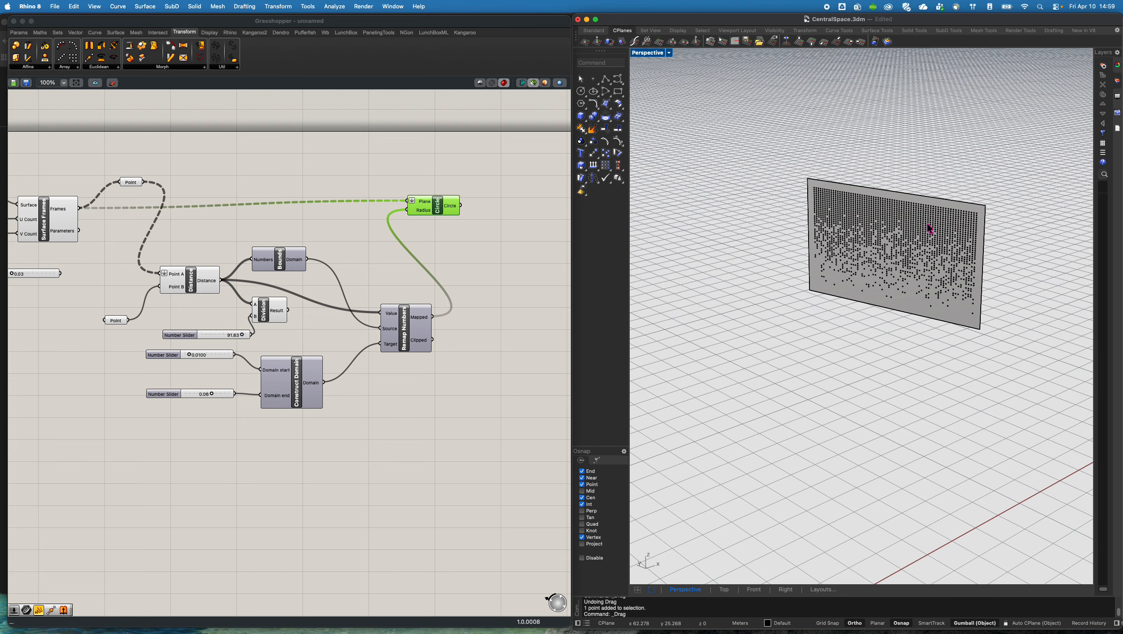
right_click_drag(754, 381, 891, 295, "shift")
scroll(892, 294, "down", 12)
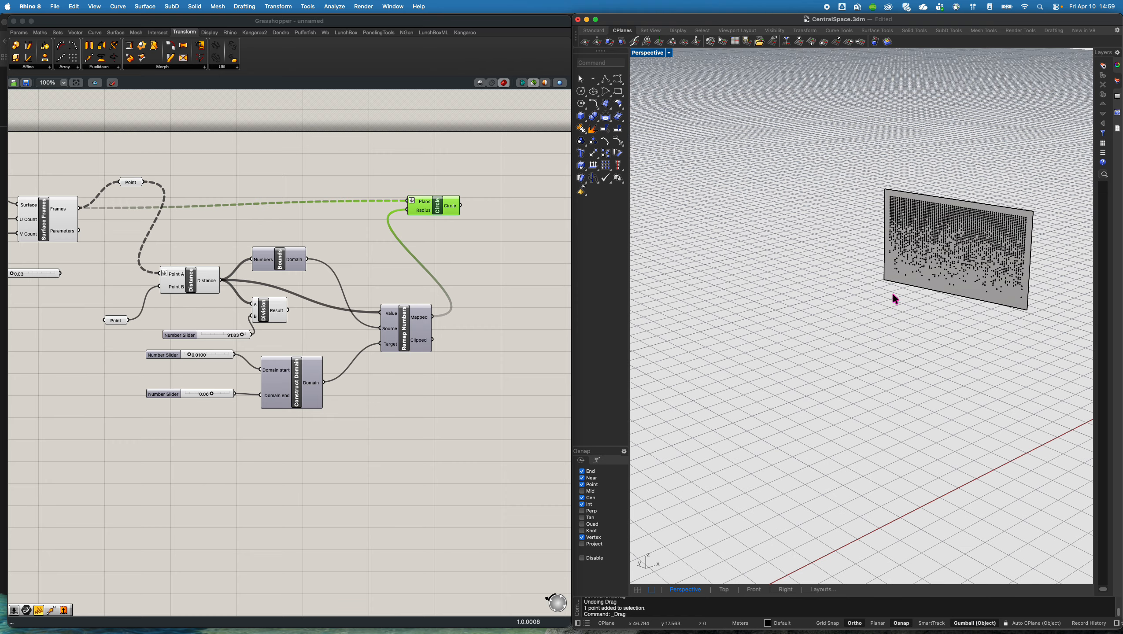
right_click_drag(749, 349, 903, 286, "shift")
scroll(756, 335, "up", 4)
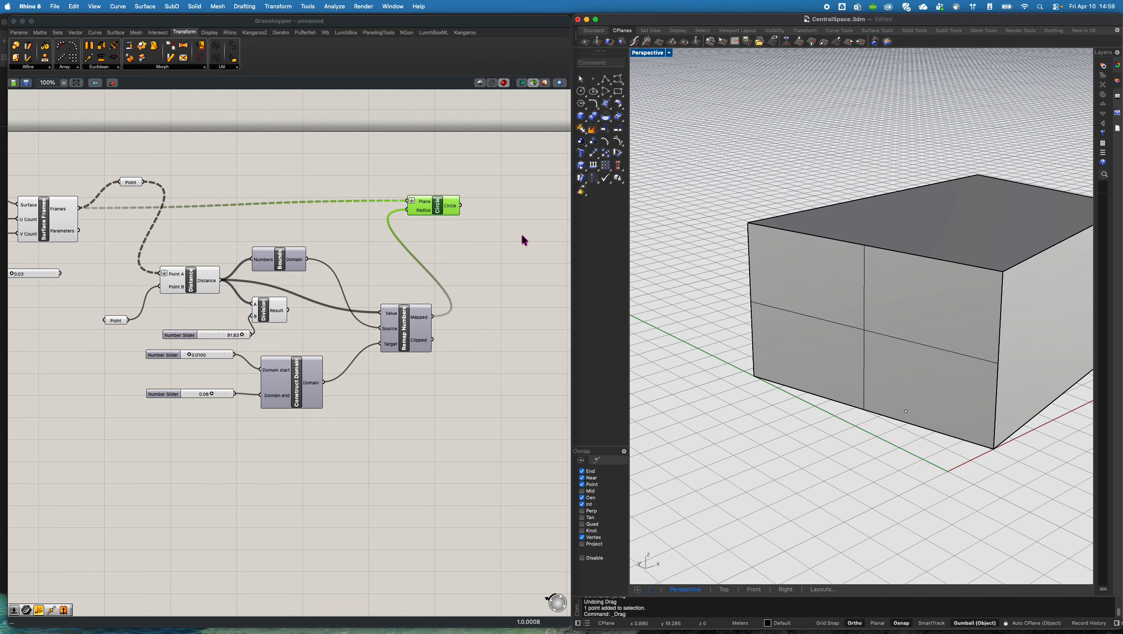
Move the Point parameter in line between the Surface Frames and Circle components
left_click(452, 243)
left_click(431, 212)
right_click_drag(435, 244, 508, 246)
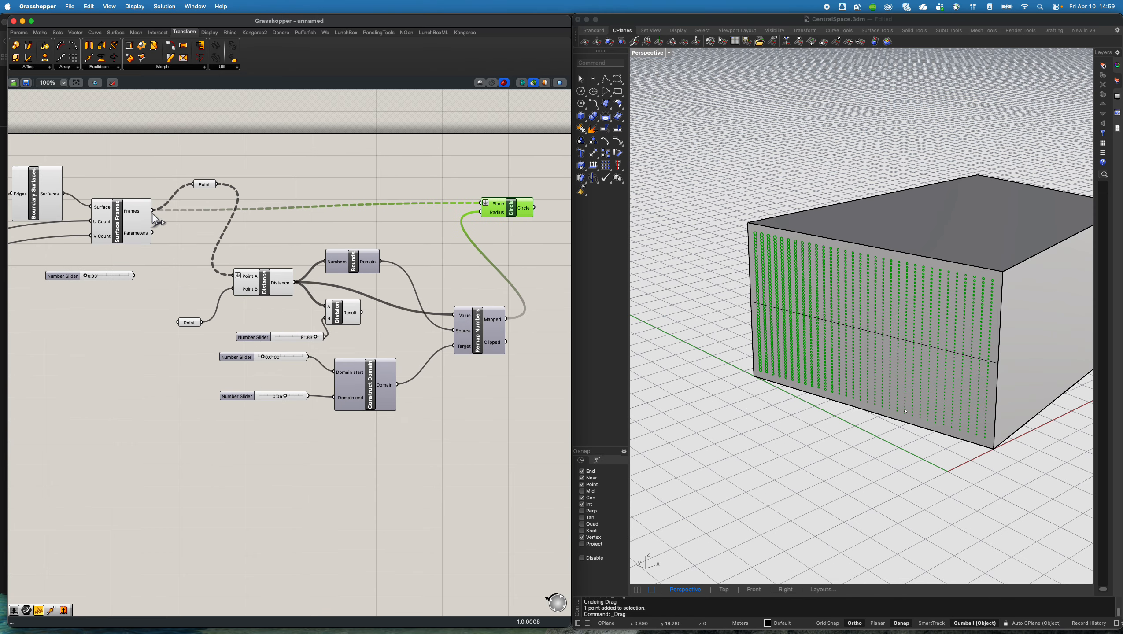
left_click(133, 210)
left_click_drag(200, 186, 267, 213)
left_click(298, 172)
right_click_drag(325, 230, 293, 208)
Group the distance, bounds, domain and remap components with their sliders, and move the group above the main component chain
left_click_drag(497, 239, 158, 431)
right_click(397, 245)
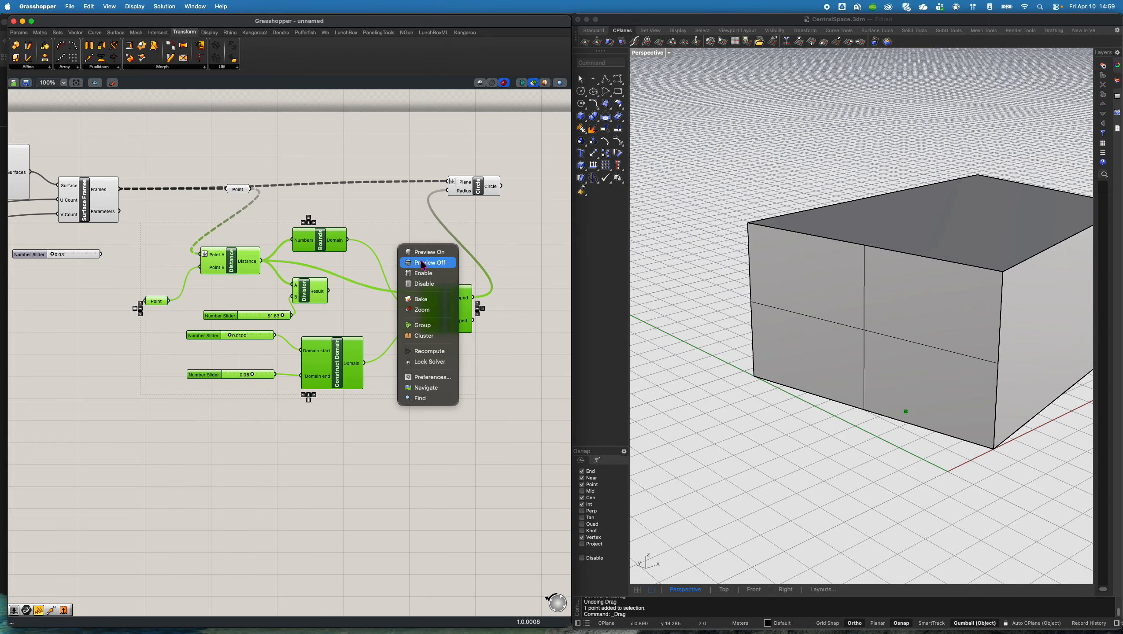
left_click(422, 325)
left_click_drag(451, 320, 436, 87)
right_click_drag(436, 242, 426, 319)
Reposition the Circle component and Point parameter below the group, and delete the unconnected 0.03 slider
left_click_drag(464, 269, 459, 349)
right_click_drag(272, 288, 313, 221)
left_click_drag(419, 134, 423, 100)
left_click_drag(272, 197, 218, 230)
right_click_drag(336, 277, 407, 272)
left_click(191, 260)
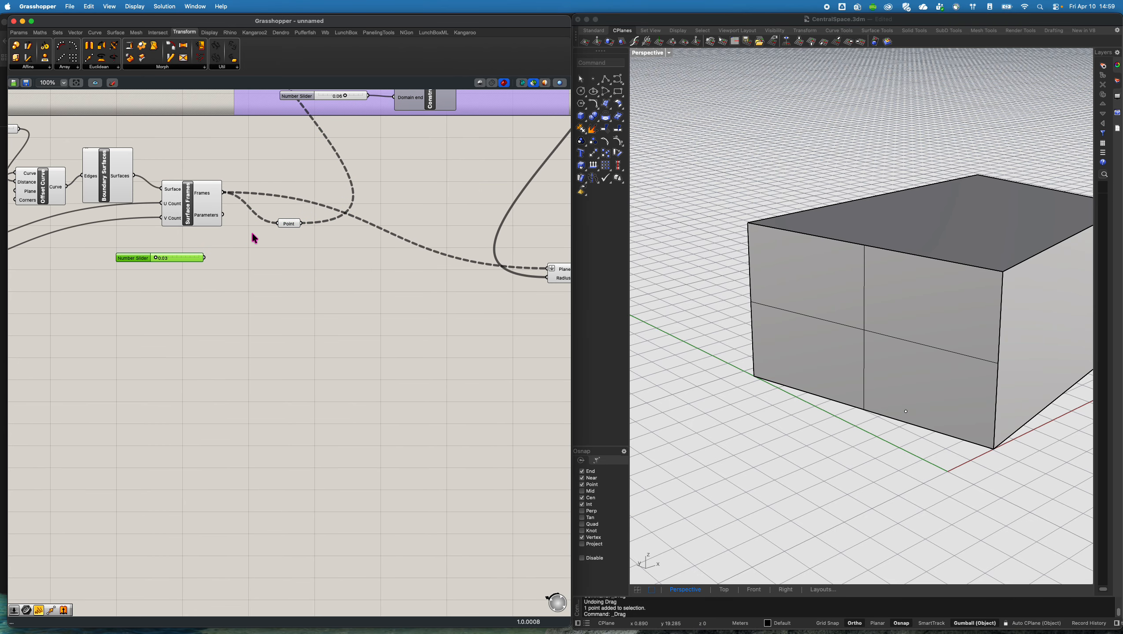
key("Delete")
Highlight the grid points of the Point parameter on the box face and compare them with the perforated reference panel
left_click(289, 223)
right_click_drag(648, 281, 1012, 211)
scroll(1014, 235, "up", 5)
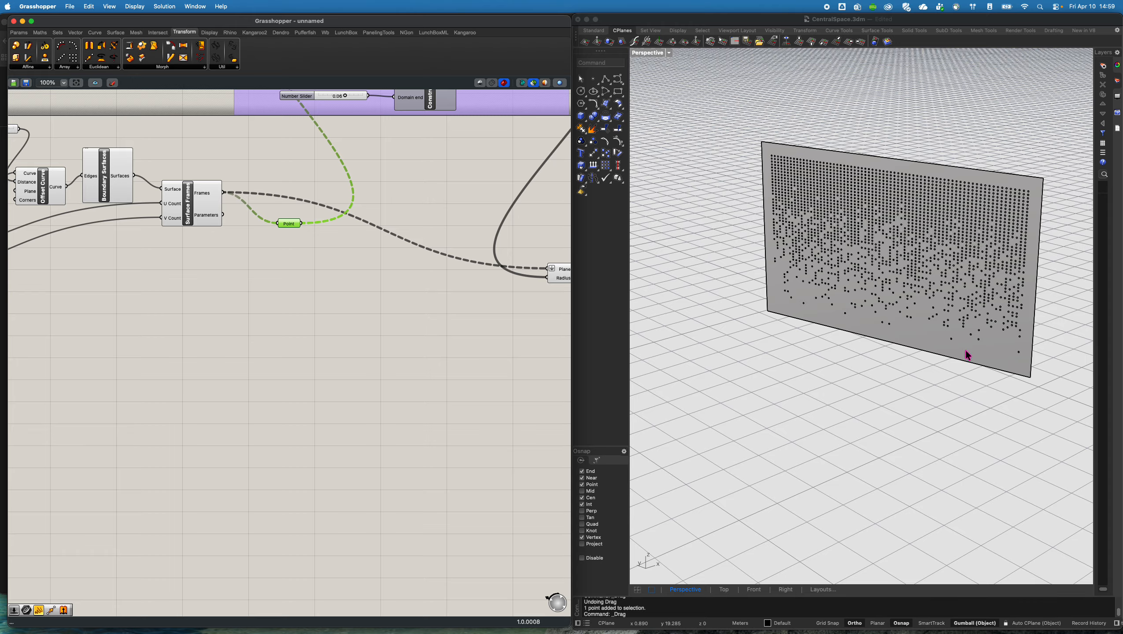
scroll(974, 204, "down", 6)
scroll(918, 255, "down", 6)
right_click_drag(835, 308, 923, 255, "shift")
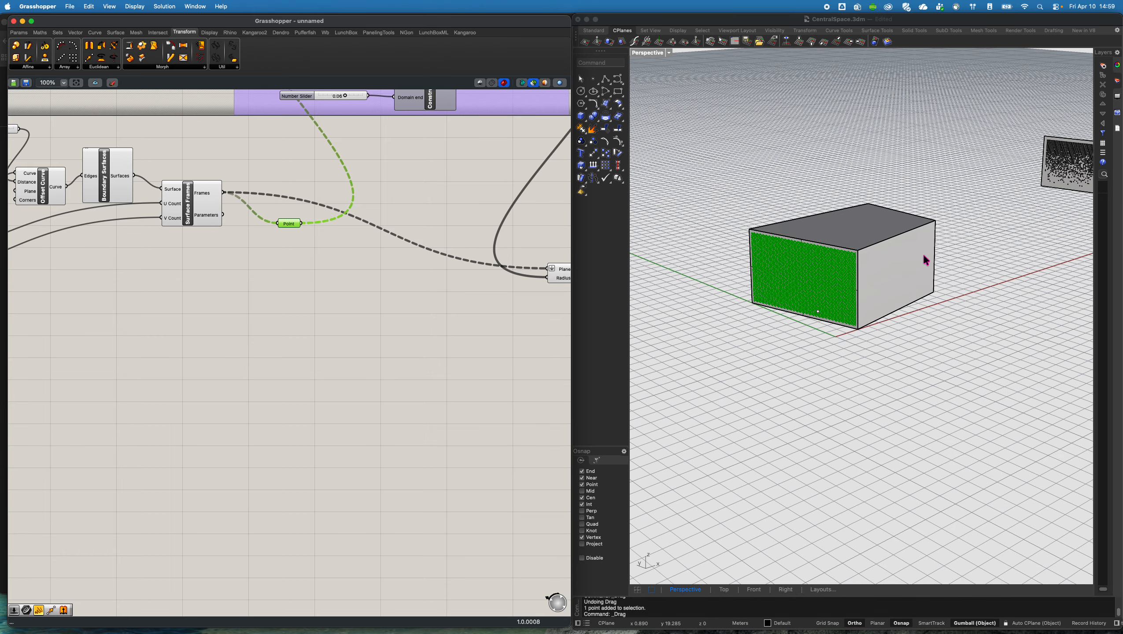
scroll(765, 282, "up", 10)
Add a Deconstruct point component below the Point parameter and feed the parameter's points into its Point input
double_click(318, 298)
type("decon")
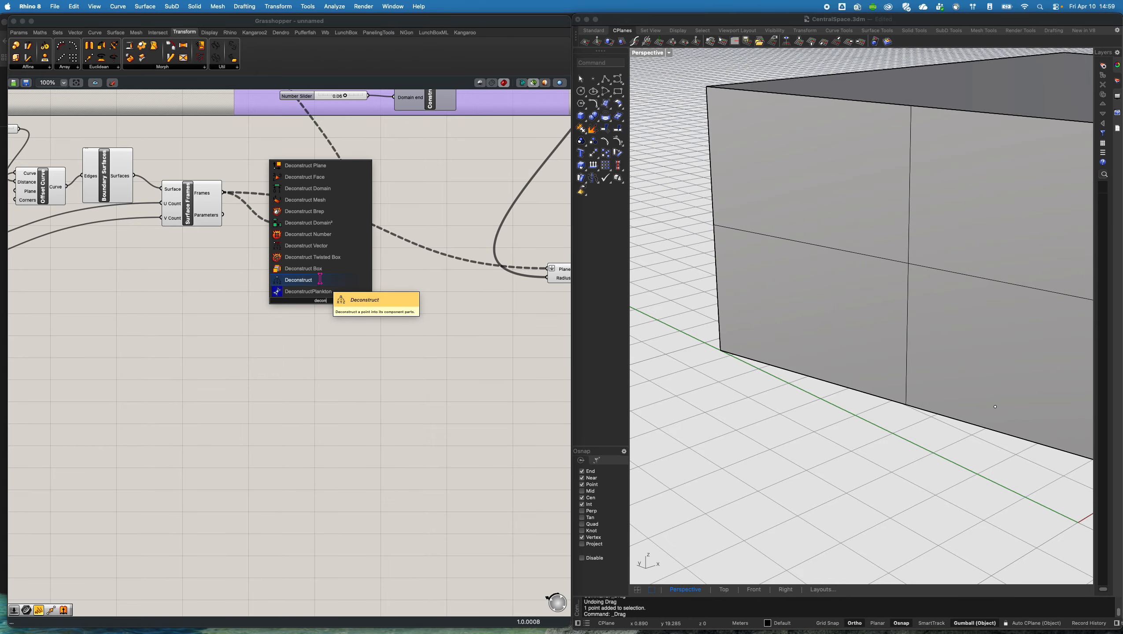
left_click(298, 280)
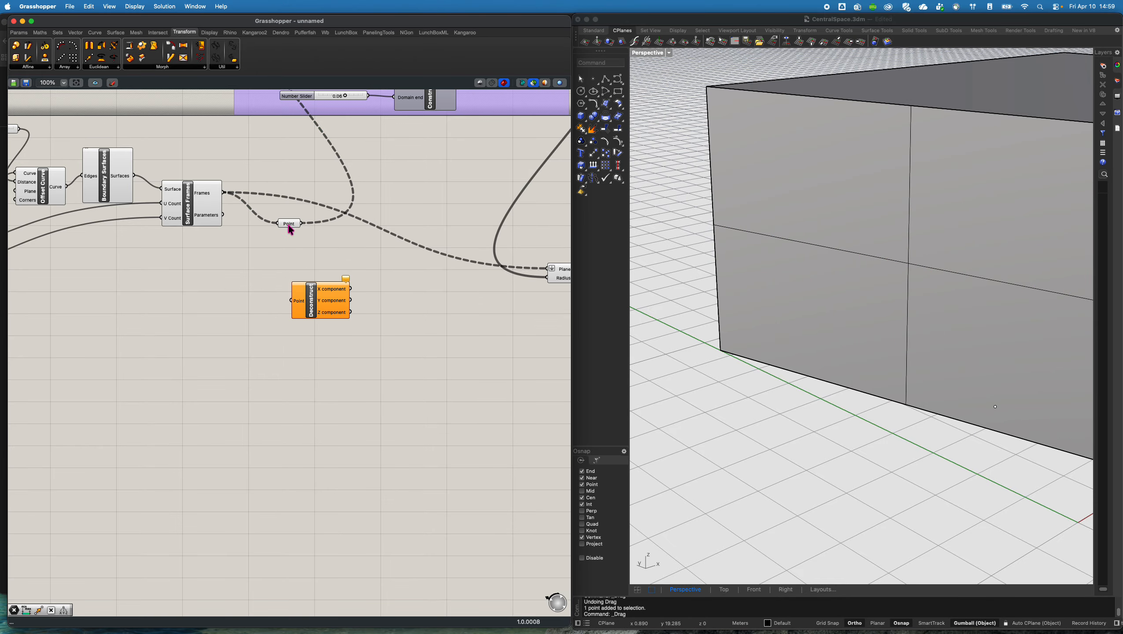
left_click(289, 223)
left_click_drag(302, 223, 266, 278)
left_click(327, 295)
scroll(311, 266, "down", 3)
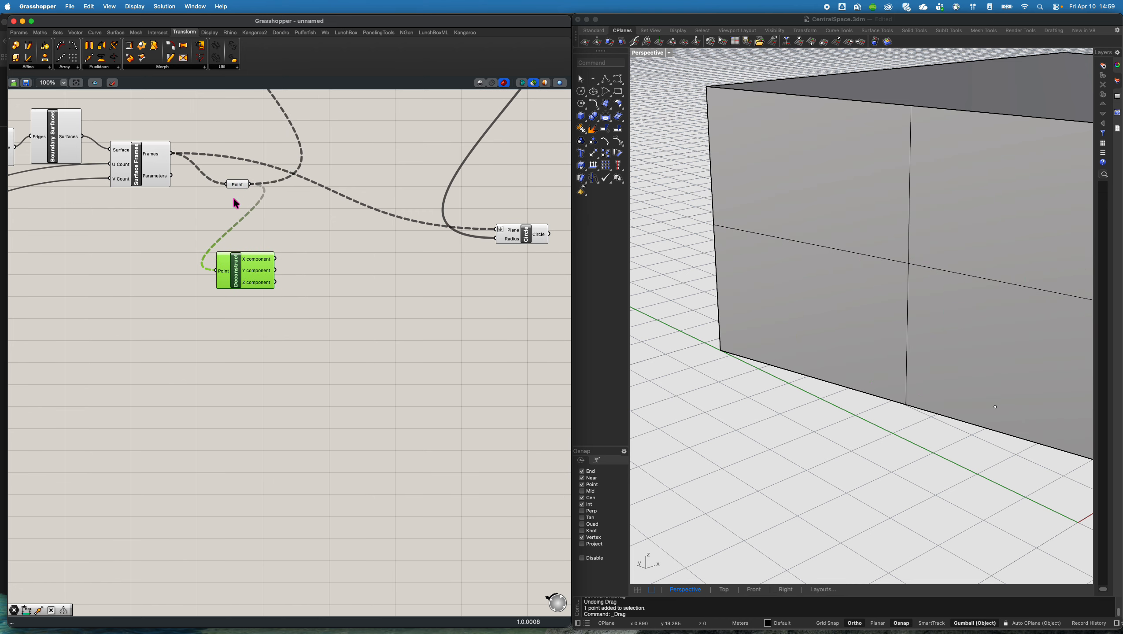
Flatten the Point parameter, move it up beside the Surface Frames component, and reposition the Deconstruct component below it
left_click(240, 184)
right_click(240, 185)
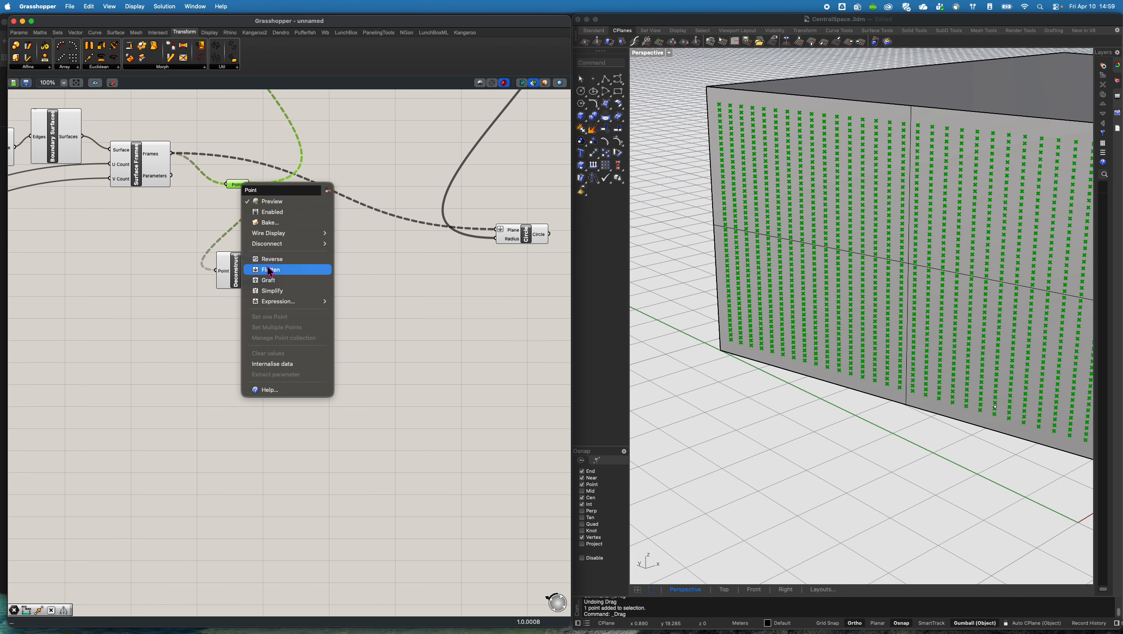
left_click(270, 270)
left_click_drag(237, 184, 215, 133)
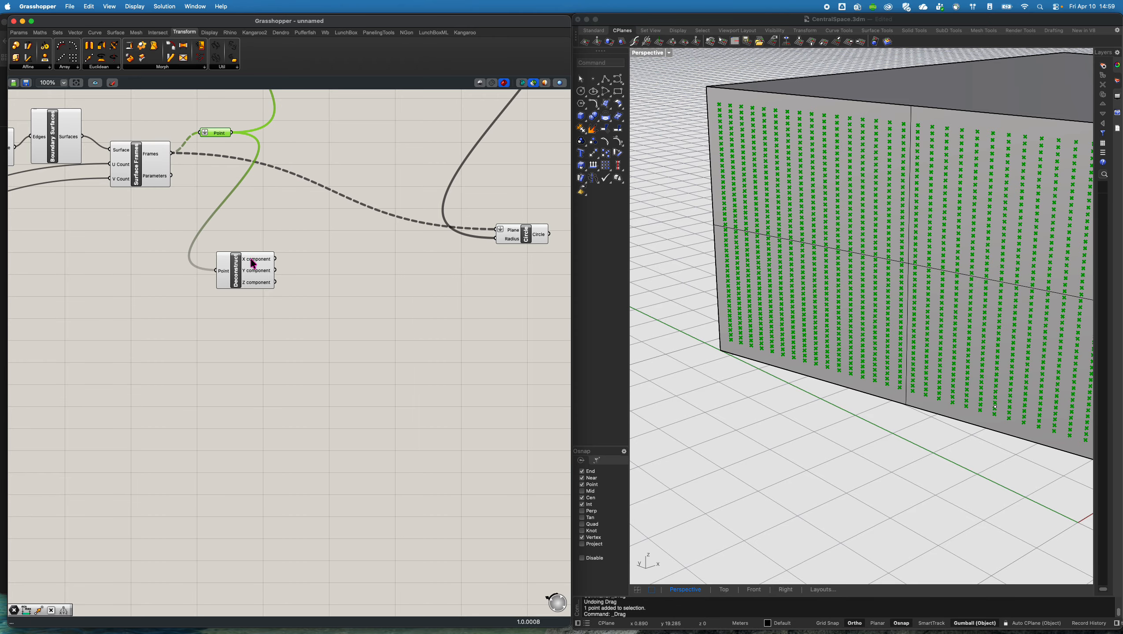
left_click_drag(249, 272, 334, 299)
Inspect the Z component values of the Deconstruct component in a temporary panel, and delete the panel
double_click(282, 300)
type("//")
key("Return")
left_click_drag(250, 313, 336, 466)
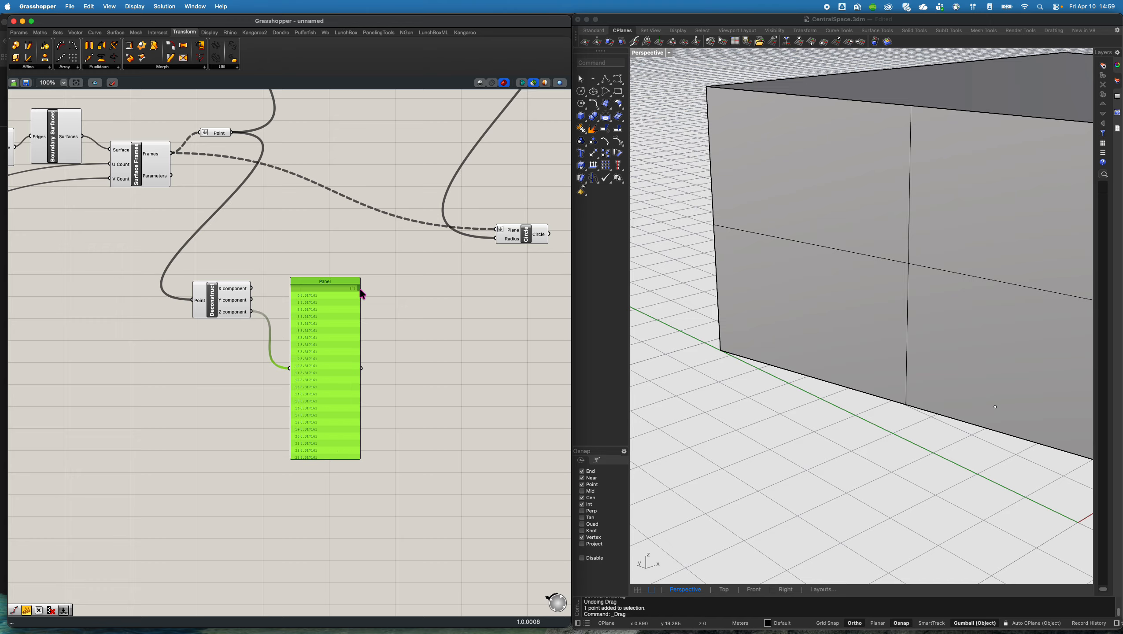
mouse_move(362, 294)
left_mouse_down()
mouse_move(362, 460)
mouse_move(359, 285)
left_mouse_up()
left_click_drag(338, 358, 438, 372)
left_click(396, 368)
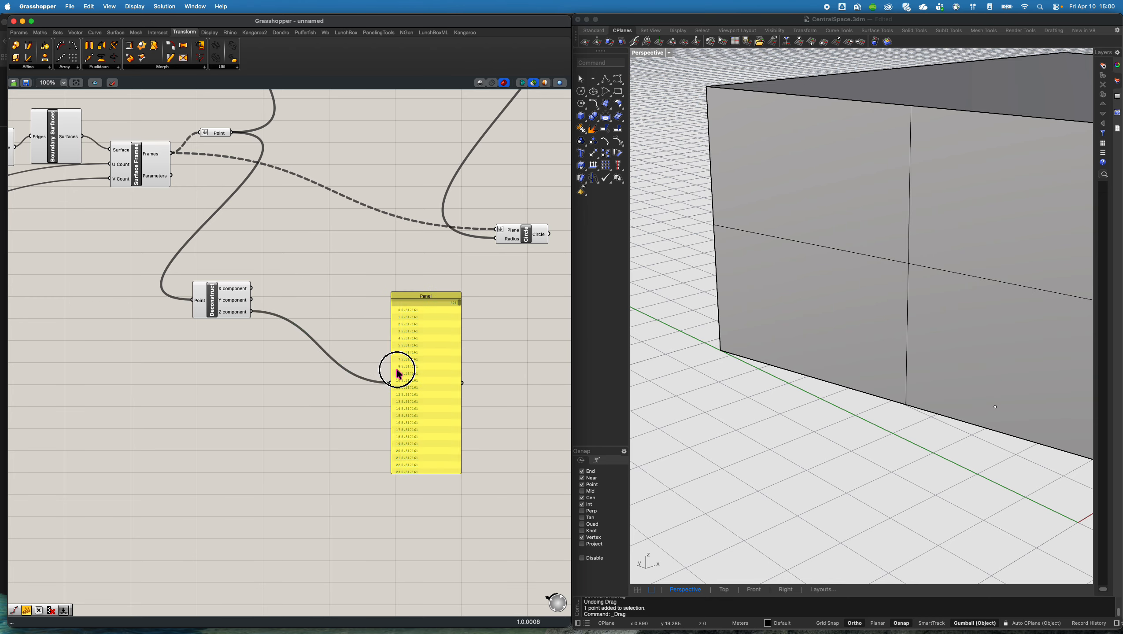
key("Delete")
Add a Larger Than component and a Jitter component in the free area beyond the Deconstruct component
double_click(356, 355)
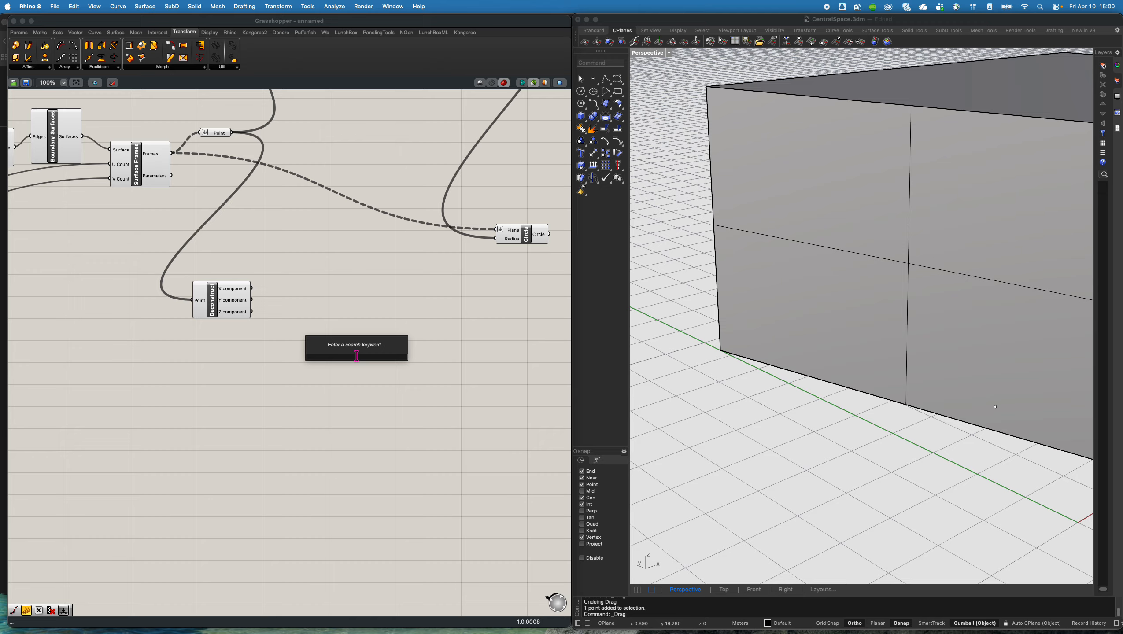
type("large")
key("Return")
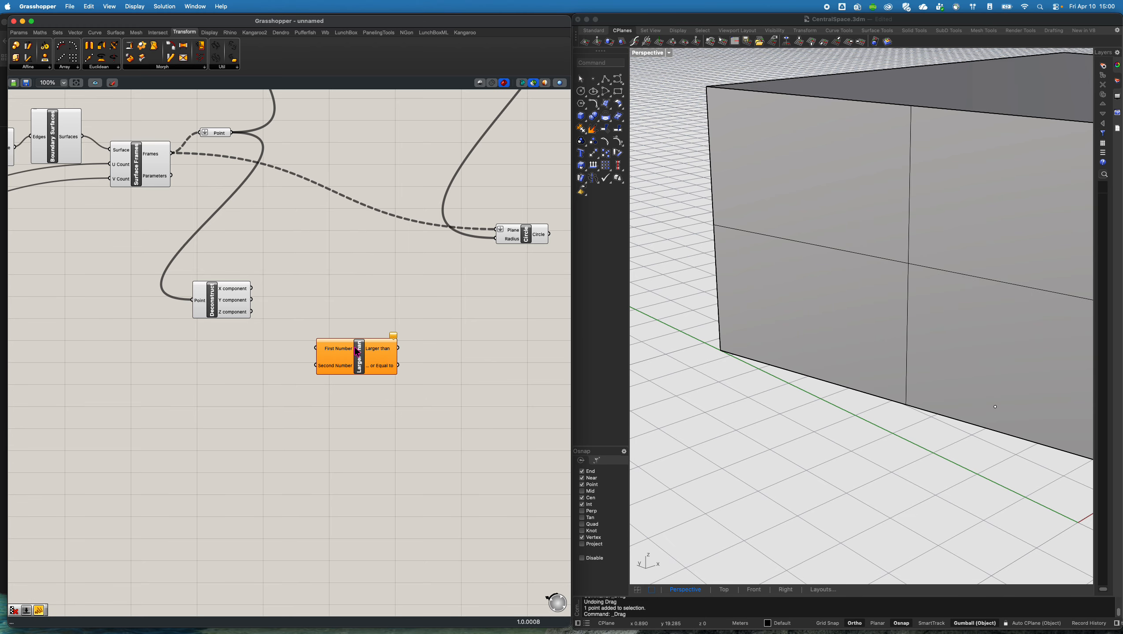
left_click_drag(358, 356, 461, 360)
double_click(344, 385)
type("j")
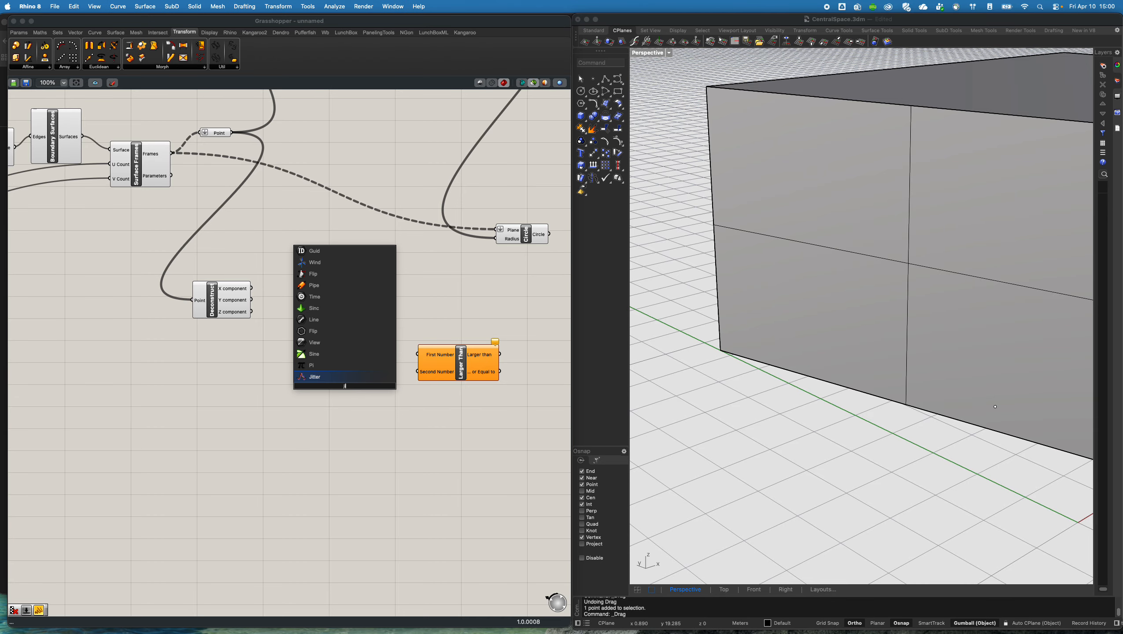
left_click(338, 376)
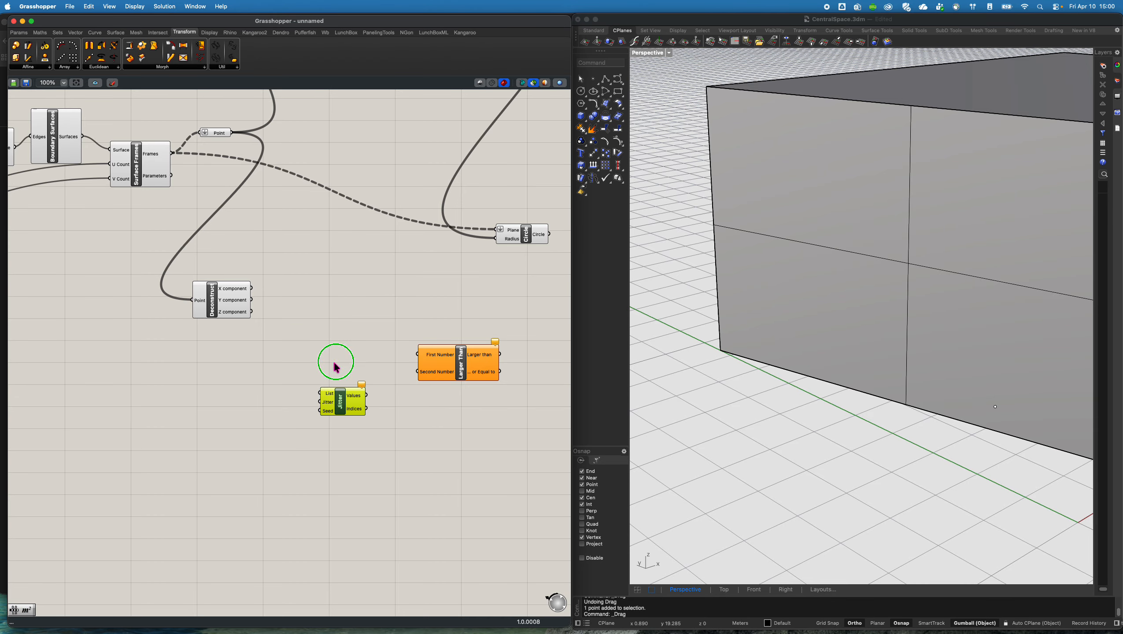
right_click_drag(334, 363, 338, 358)
mouse_move(341, 396)
left_mouse_down()
mouse_move(334, 384)
mouse_move(334, 394)
left_mouse_up()
Shift the Deconstruct component aside and add a Bounds component fed by its Z component output
left_click_drag(233, 311, 202, 310)
double_click(274, 309)
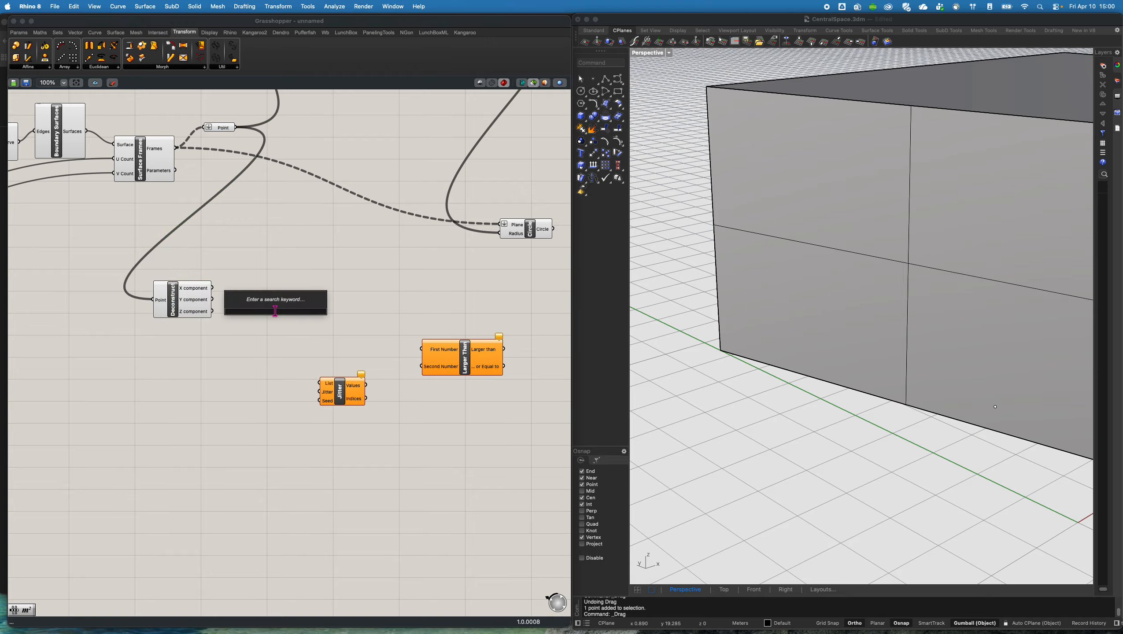
type("bounds")
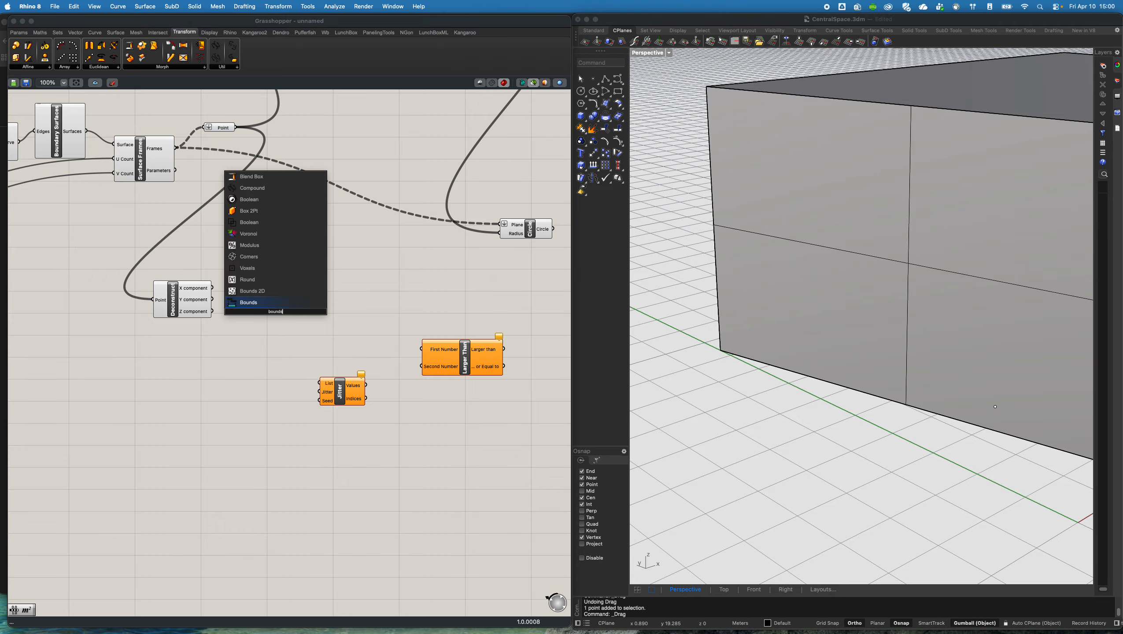
key("Return")
left_click_drag(213, 311, 259, 312)
Add a panel above the Bounds component and wire the Domain output into it to read the height range
double_click(286, 272)
type("//")
key("Return")
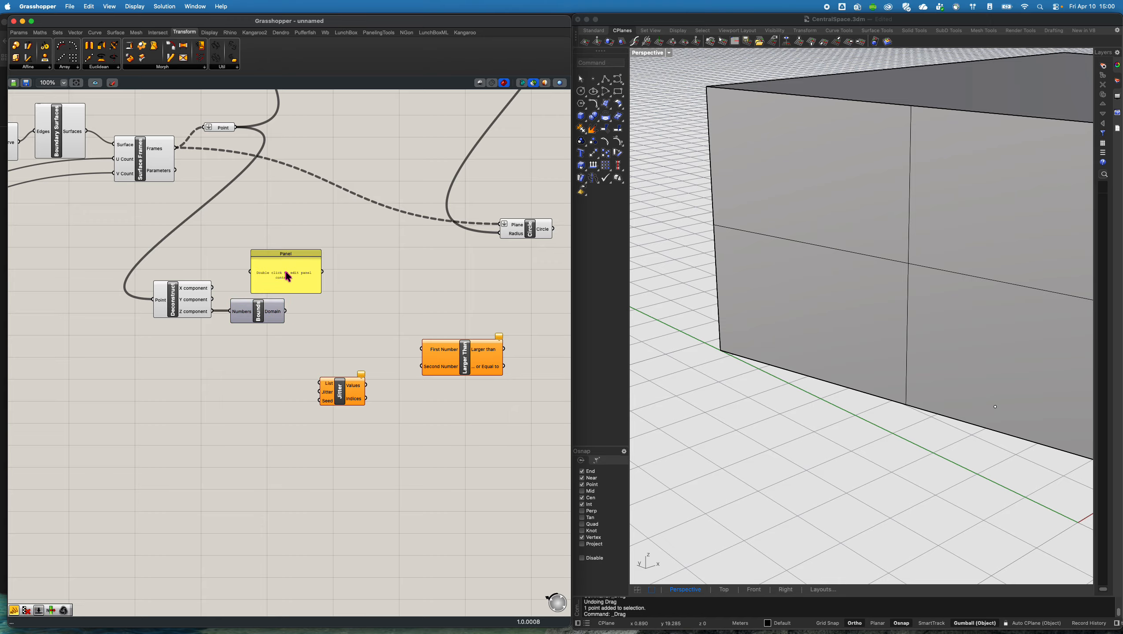
left_click_drag(285, 271, 291, 250)
left_click_drag(286, 311, 257, 253)
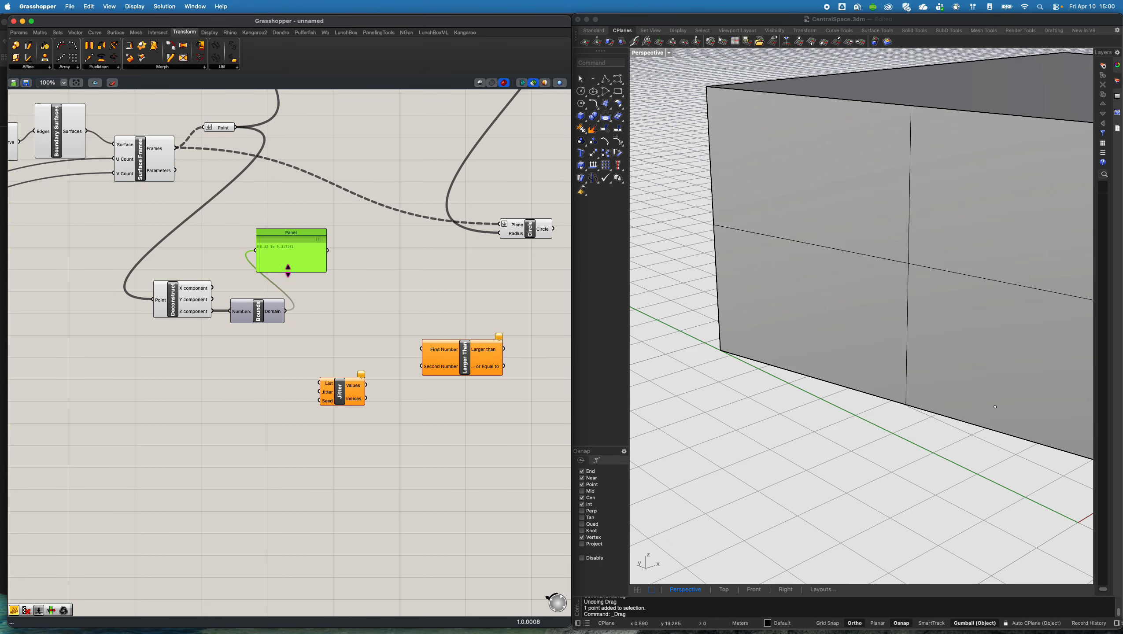
scroll(281, 256, "up", 5)
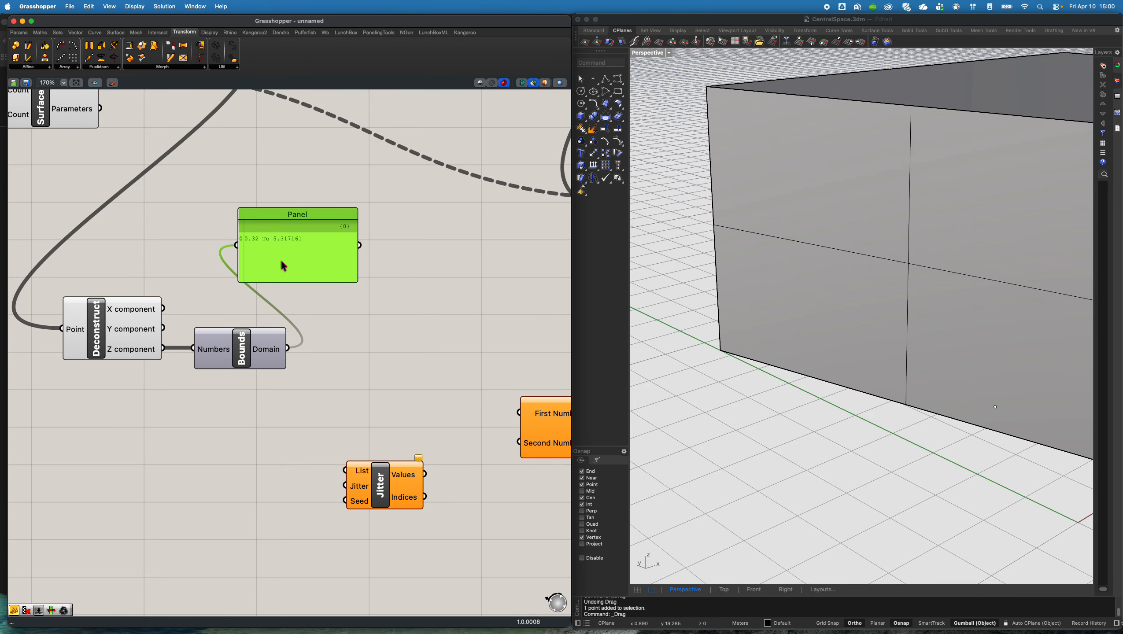
Add a Deconstruct Domain component next to the Bounds component and connect the Bounds Domain output to its input
left_click_drag(250, 346, 274, 336)
right_click_drag(326, 369, 308, 340)
left_click_drag(378, 460, 394, 475)
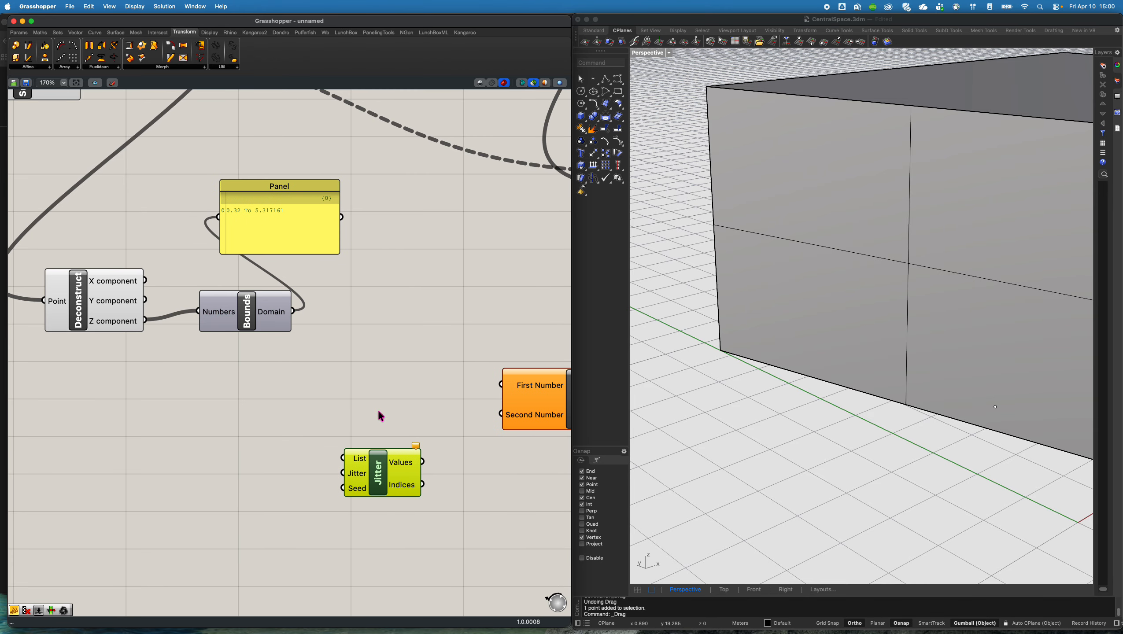
double_click(336, 342)
type("deconstr")
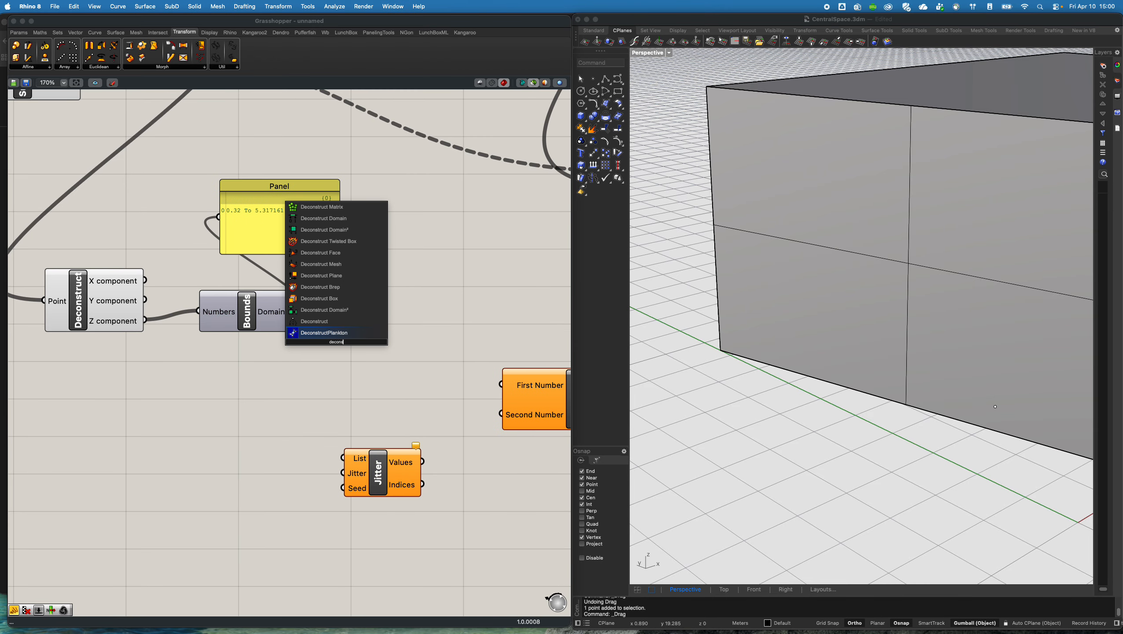
type("uct dom")
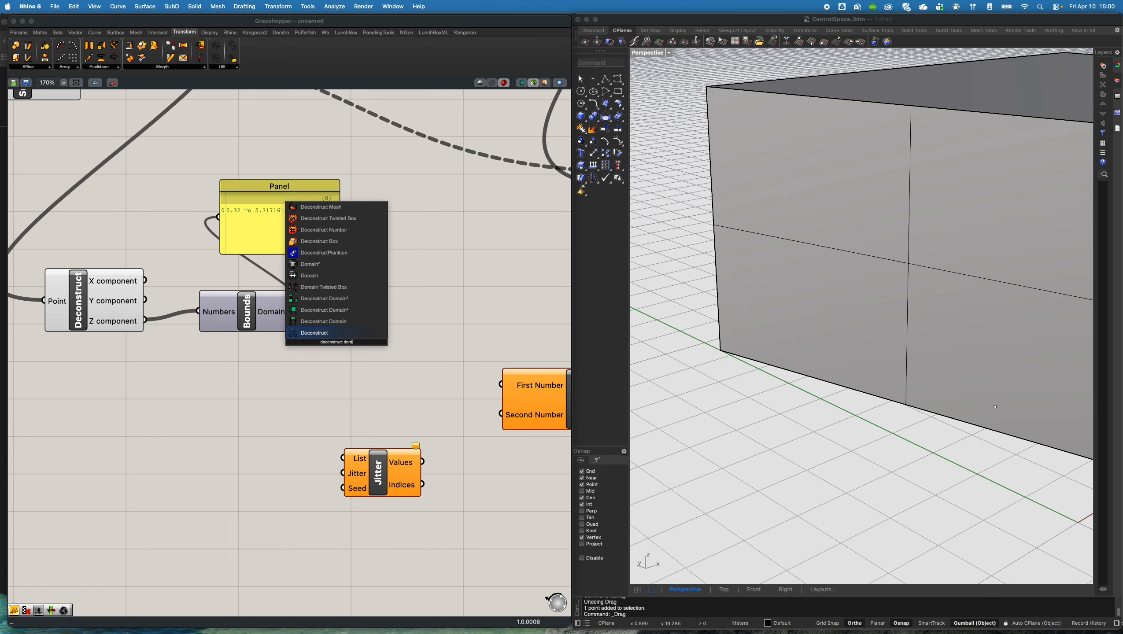
key("Return")
left_click_drag(292, 311, 295, 342)
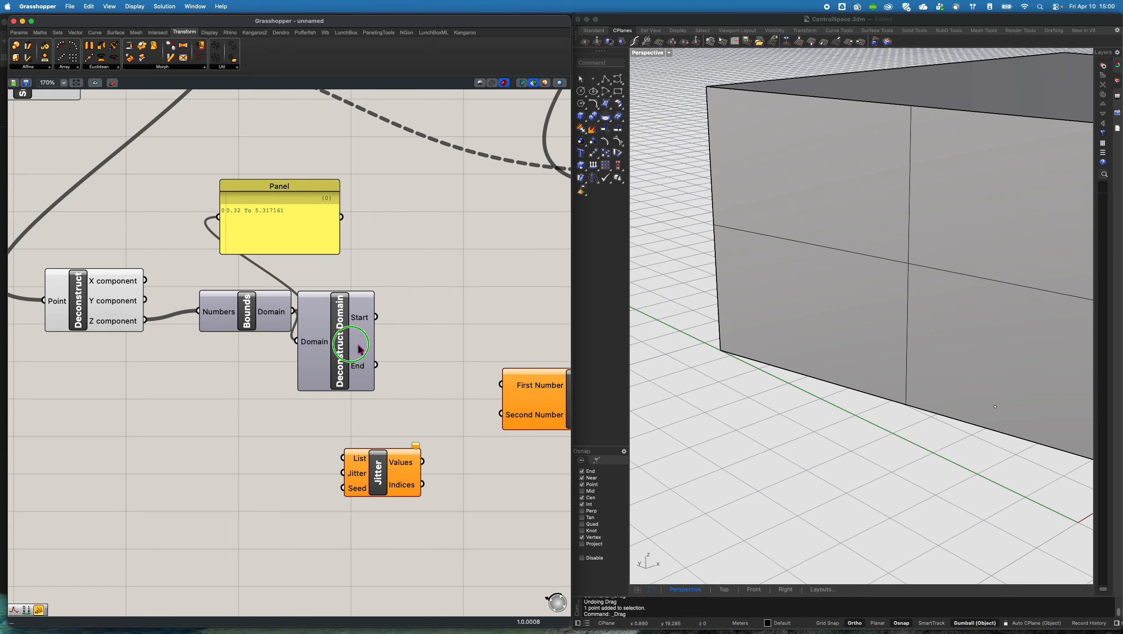
Make room by spacing out the Deconstruct Domain and Larger Than components, and add a Construct Domain component after Deconstruct Domain
right_click_drag(413, 360, 318, 348)
scroll(316, 343, "down", 1)
left_click_drag(270, 335, 300, 330)
left_click_drag(445, 378, 473, 434)
double_click(409, 324)
type("construct doma")
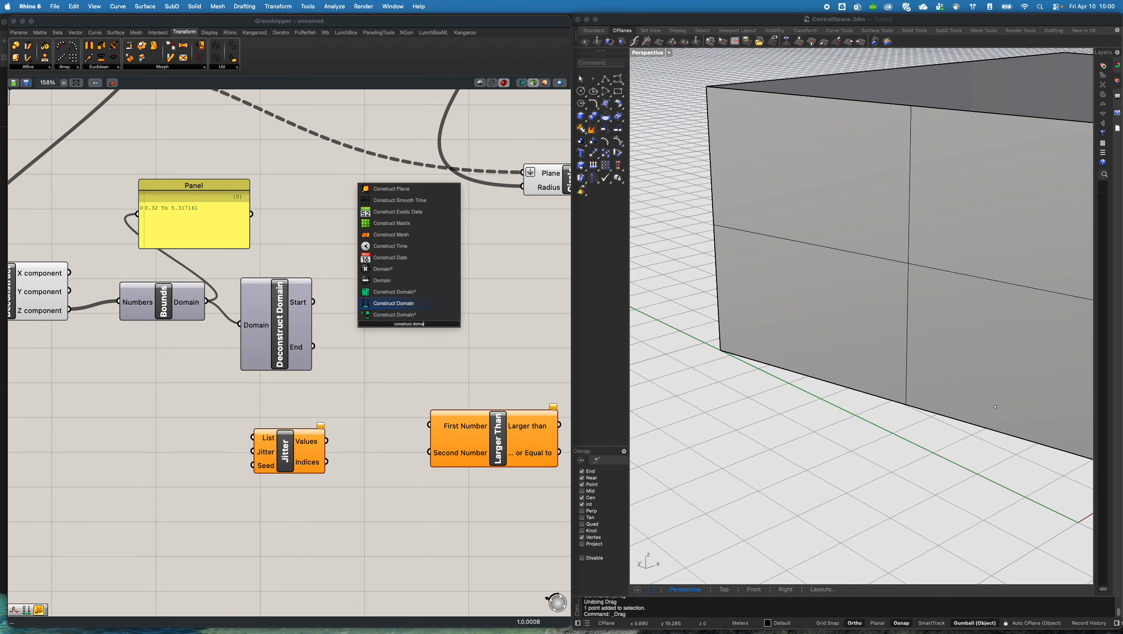
key("Return")
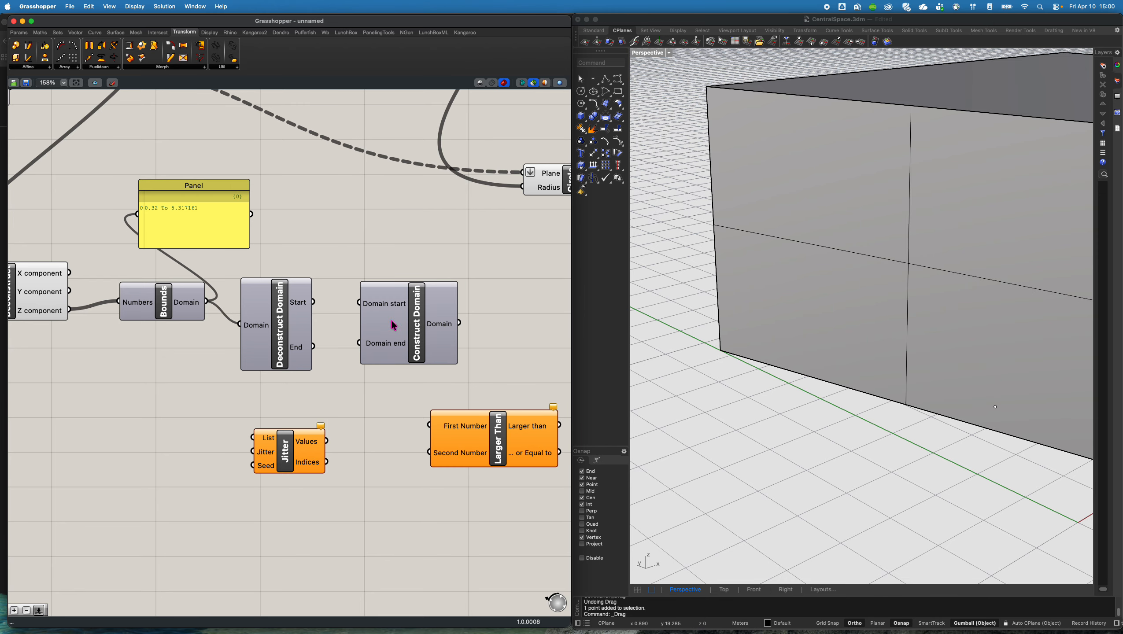
Rewire the panel to show the Start output of Deconstruct Domain, and move it above that component
right_click_drag(293, 332, 328, 321)
double_click(343, 234)
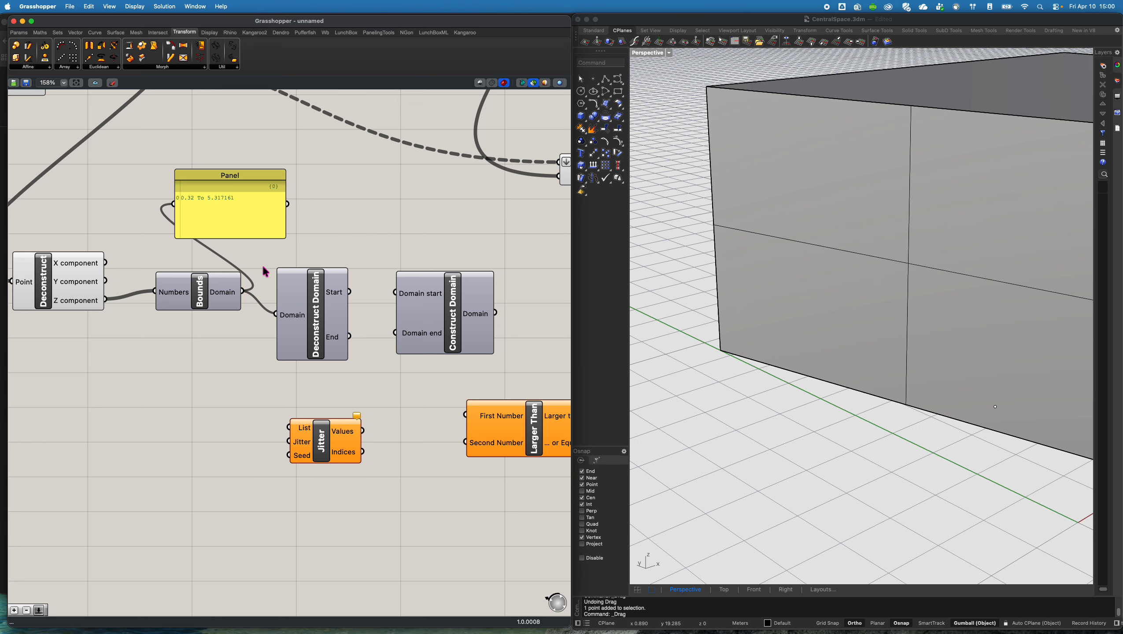
left_click_drag(328, 303, 183, 212)
left_click_drag(223, 208, 277, 191)
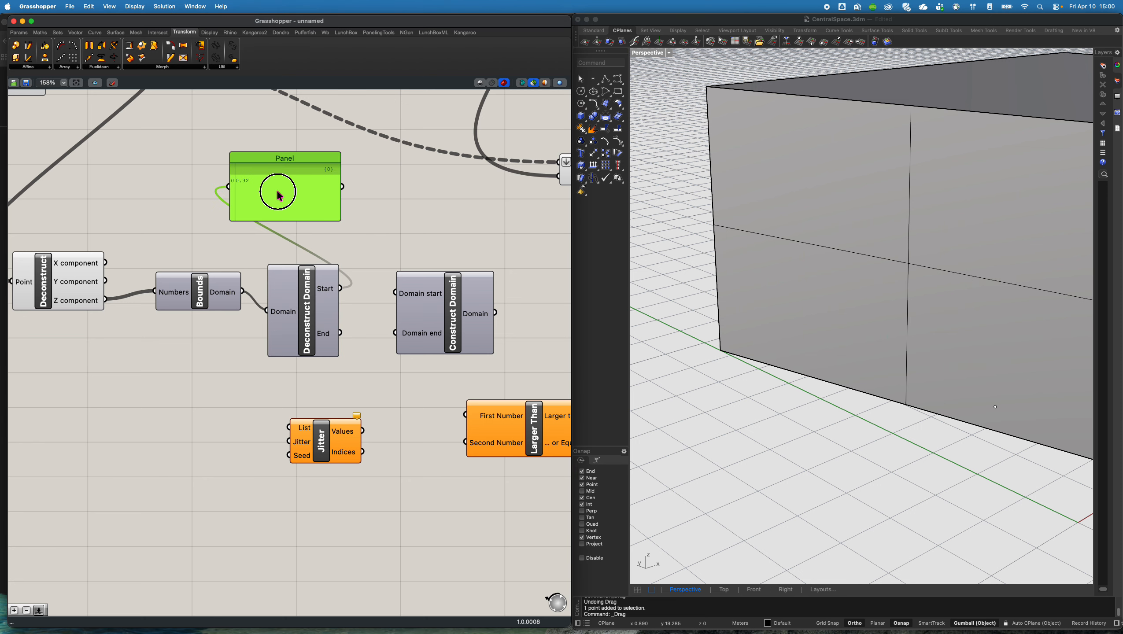
Add an Addition component above Deconstruct Domain with the Start output wired to input A, and move the panel out of the way
right_click_drag(316, 241, 295, 252)
double_click(370, 233)
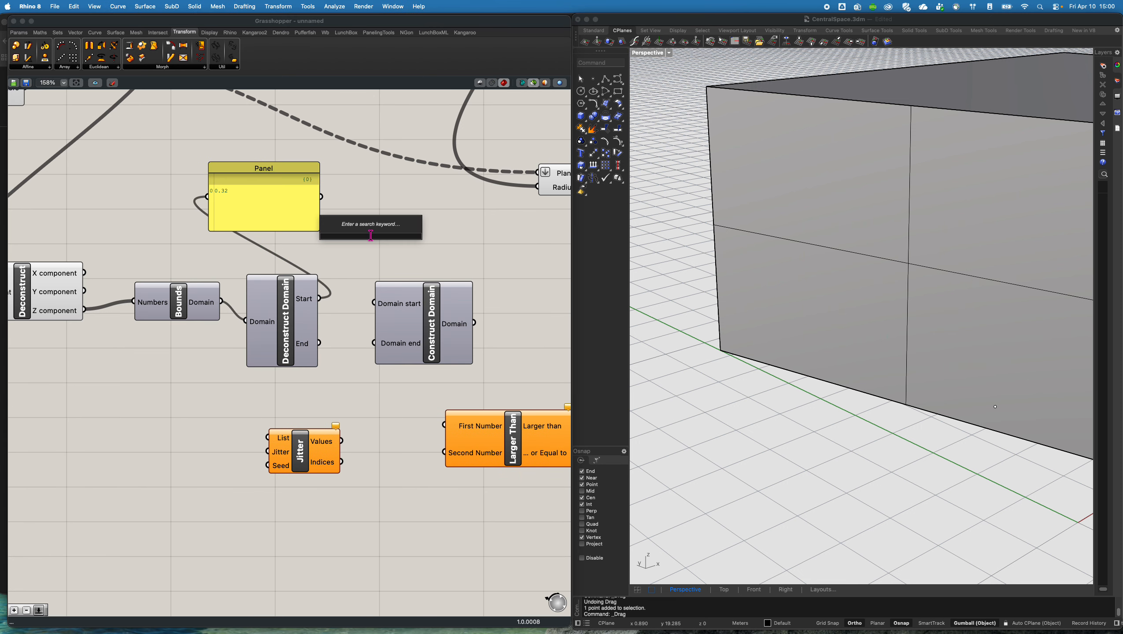
type("+")
key("Return")
left_click_drag(319, 298, 342, 227)
left_click(278, 191)
left_click_drag(277, 190, 279, 141)
left_click_drag(363, 240, 337, 227)
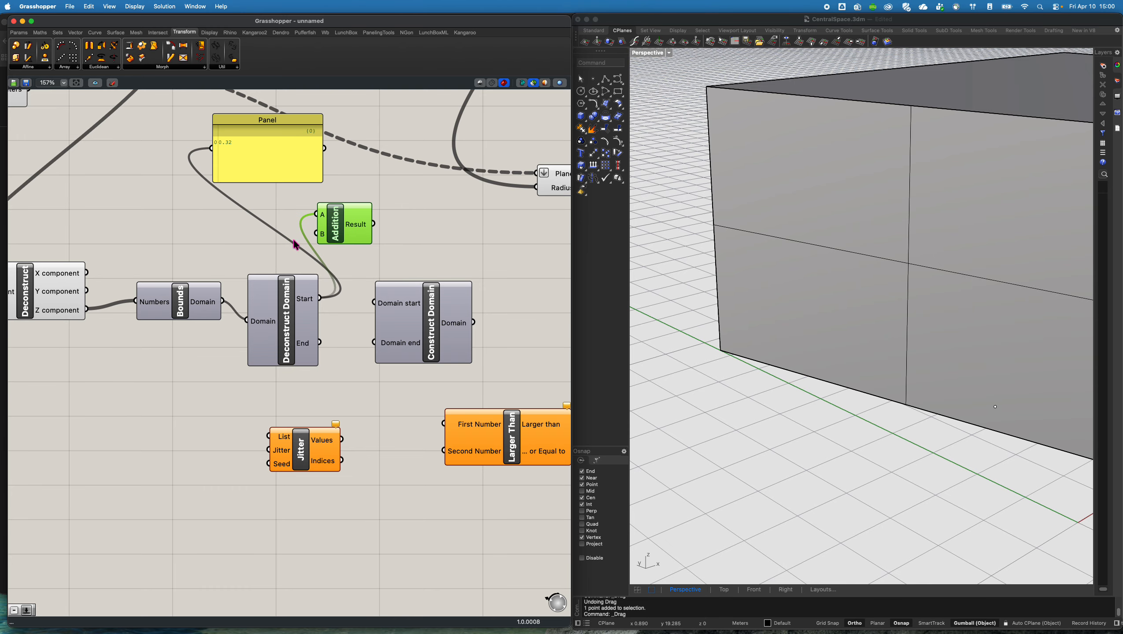
Add a number slider with the value 0.10 and connect it to input B of the Addition component
double_click(226, 251)
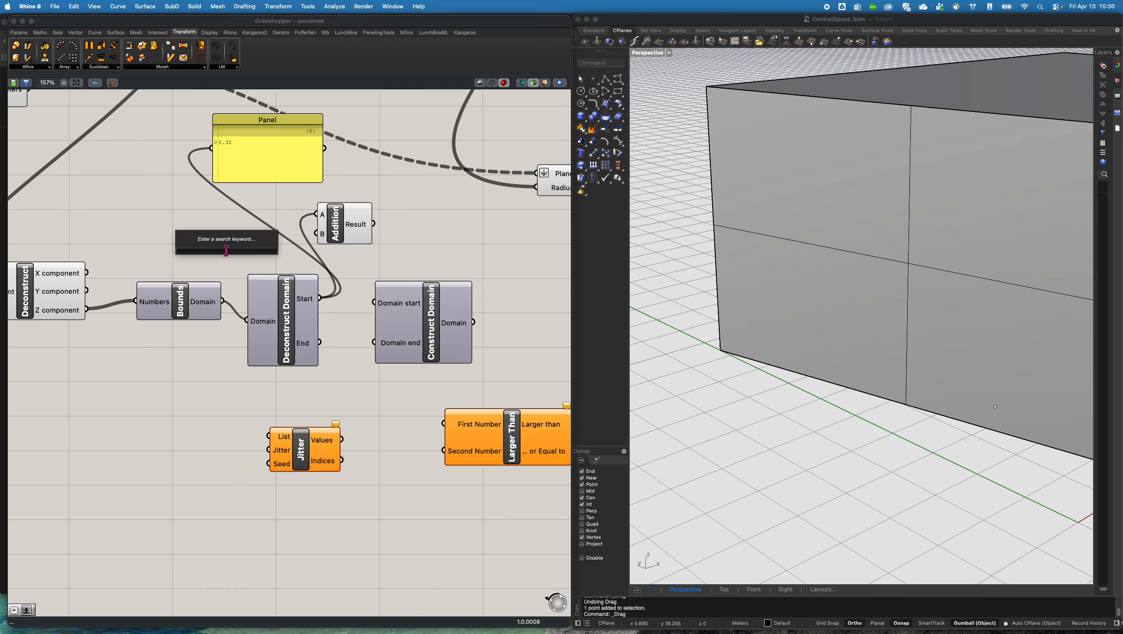
type("0.10..")
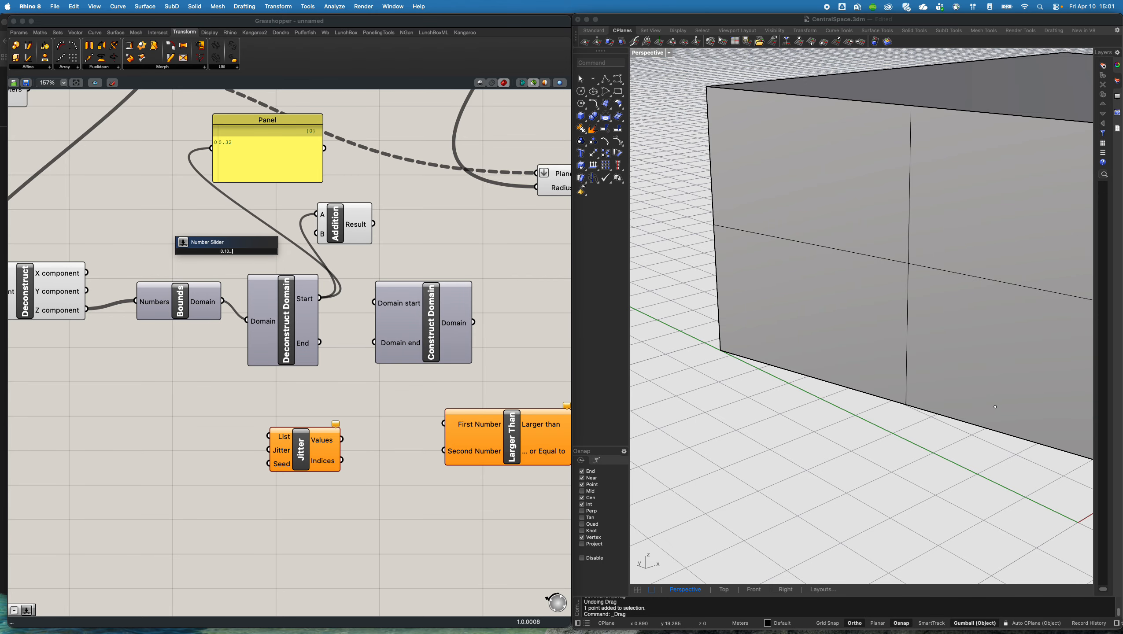
key("Return")
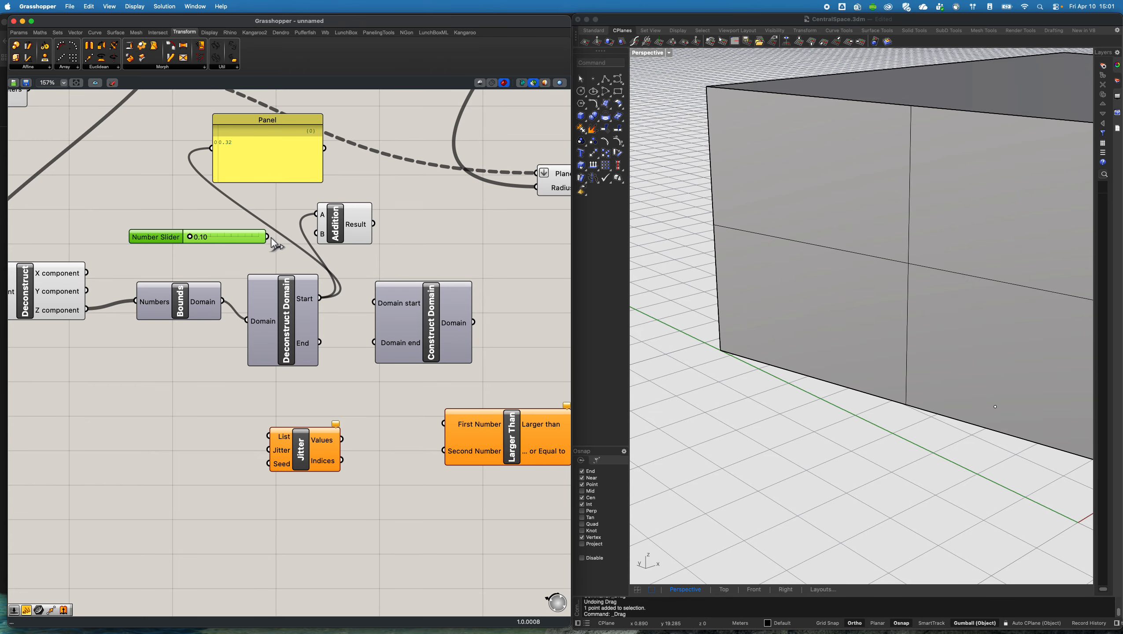
left_click_drag(269, 237, 376, 247)
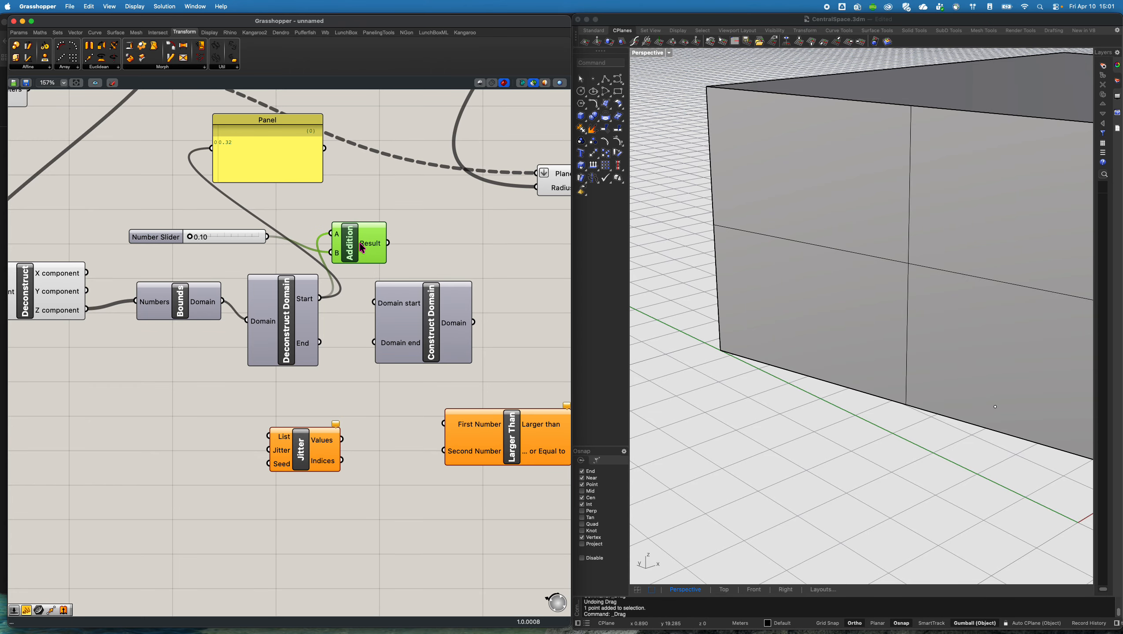
Add a Subtraction component below the Deconstruct Domain component
double_click(347, 377)
type("-")
key("Return")
Rename the 0.10 number slider to "bottom"
right_click_drag(227, 273, 239, 254)
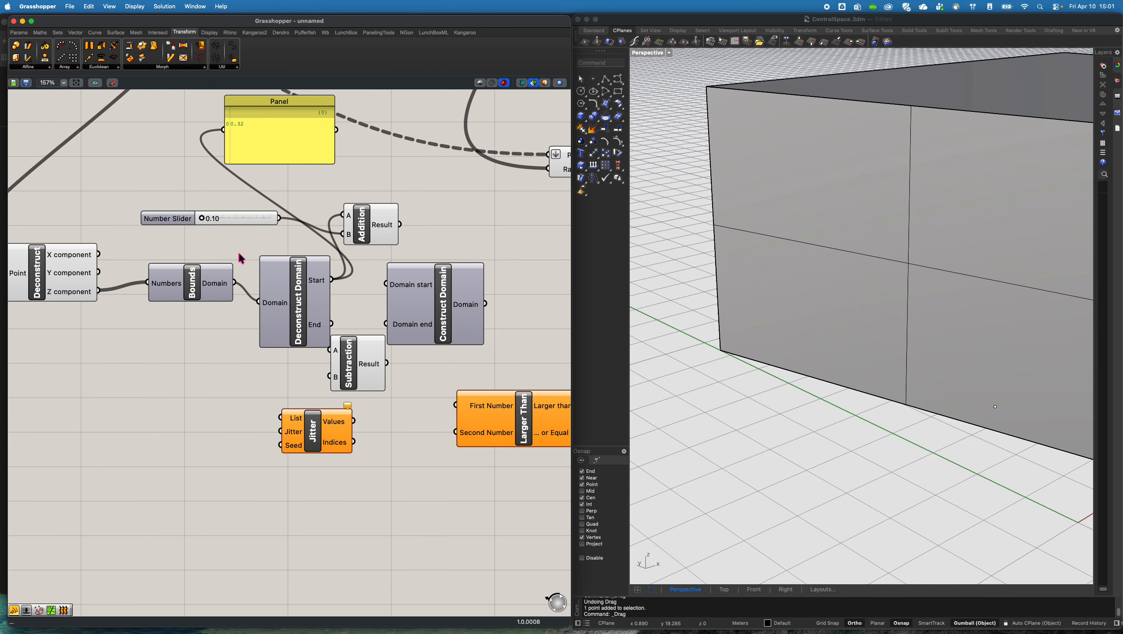
right_click(174, 220)
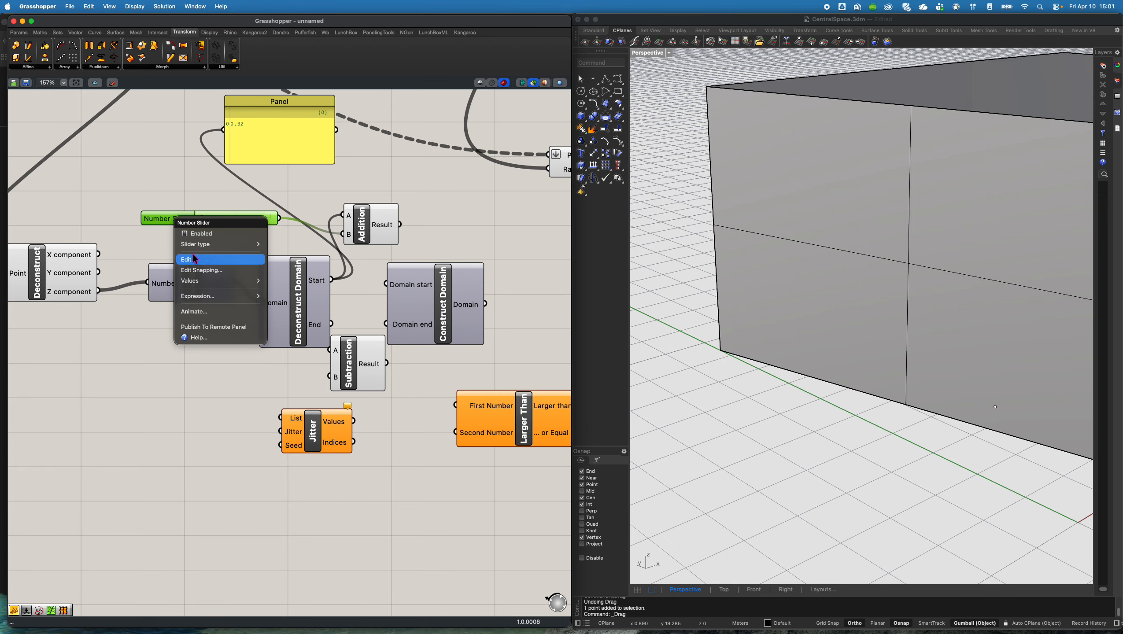
type("bottom")
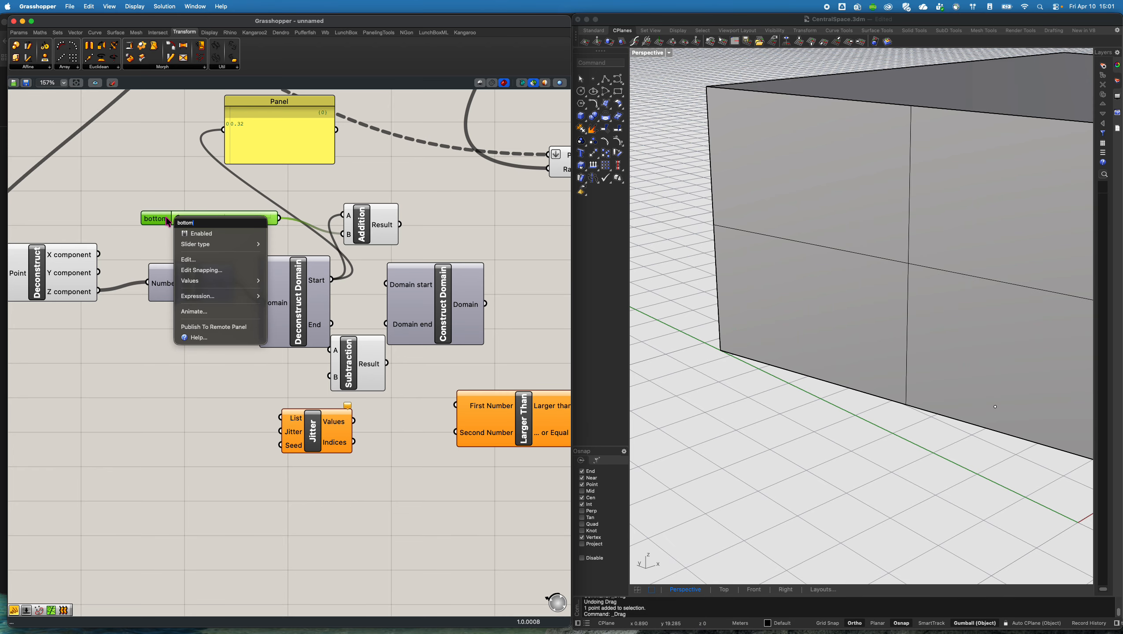
key("Return")
Spread out the Jitter, Construct Domain and Subtraction components so they no longer crowd Deconstruct Domain
scroll(359, 326, "down", 3)
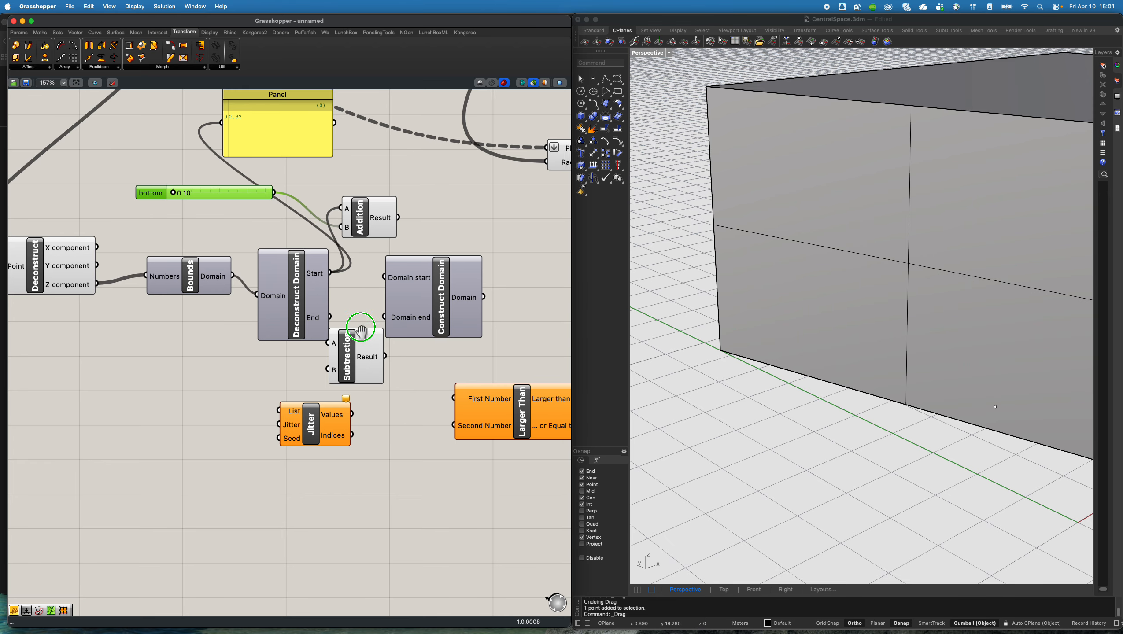
left_click_drag(337, 393, 350, 437)
left_click_drag(439, 260, 487, 273)
left_click_drag(361, 319, 387, 329)
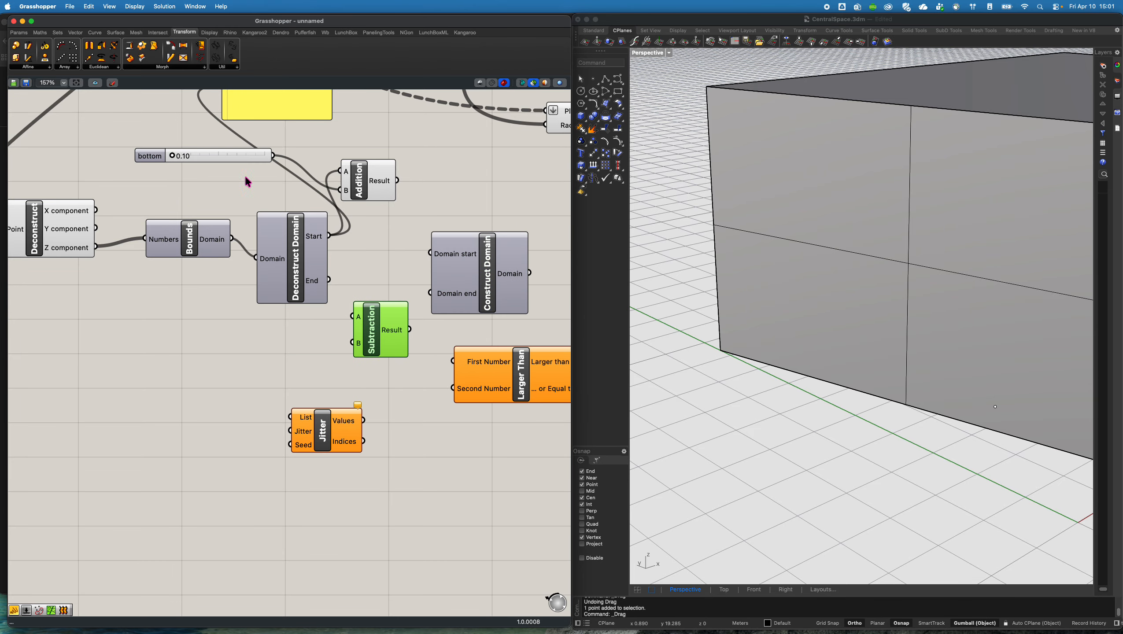
Duplicate the "bottom" slider beside the Subtraction component and connect the copy to its input B
left_click(235, 163)
left_click_drag(234, 161, 357, 355, "alt")
left_click_drag(294, 338, 349, 350)
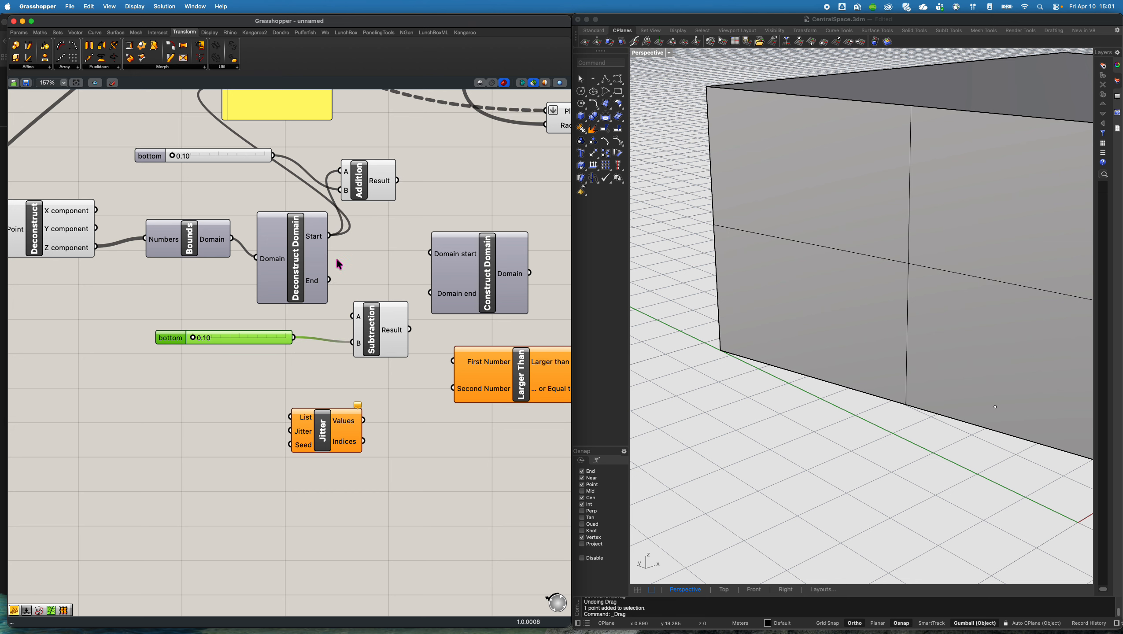
Show the End output of Deconstruct Domain in the panel
right_click_drag(336, 258, 348, 317)
left_click_drag(341, 338, 233, 144)
left_click(302, 159)
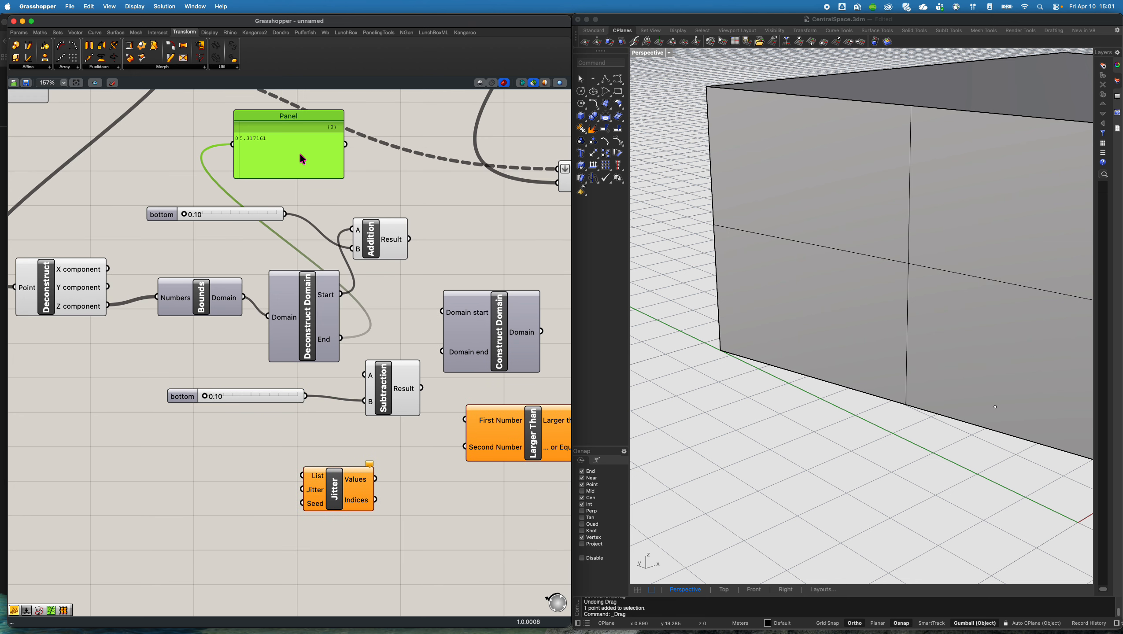
Connect the End output of Deconstruct Domain to input A of Subtraction and rename the slider feeding input B to "top"
left_click_drag(341, 338, 371, 376)
right_click(185, 403)
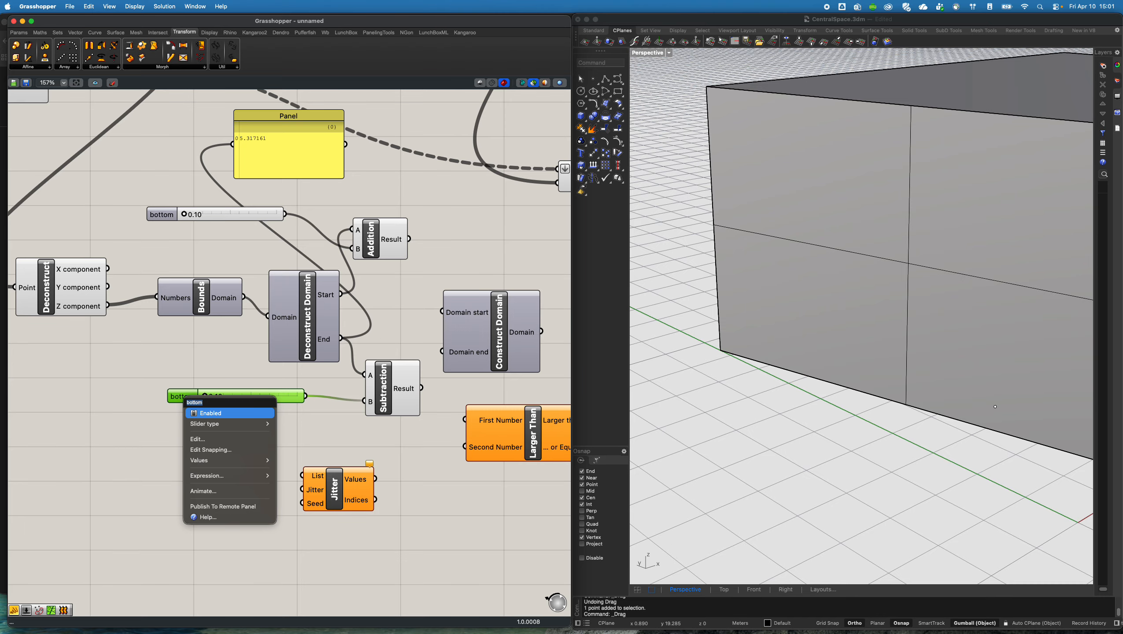
left_click(215, 372)
Connect the Addition result to Domain start and the Subtraction result to Domain end of Construct Domain
right_click_drag(374, 376, 319, 367)
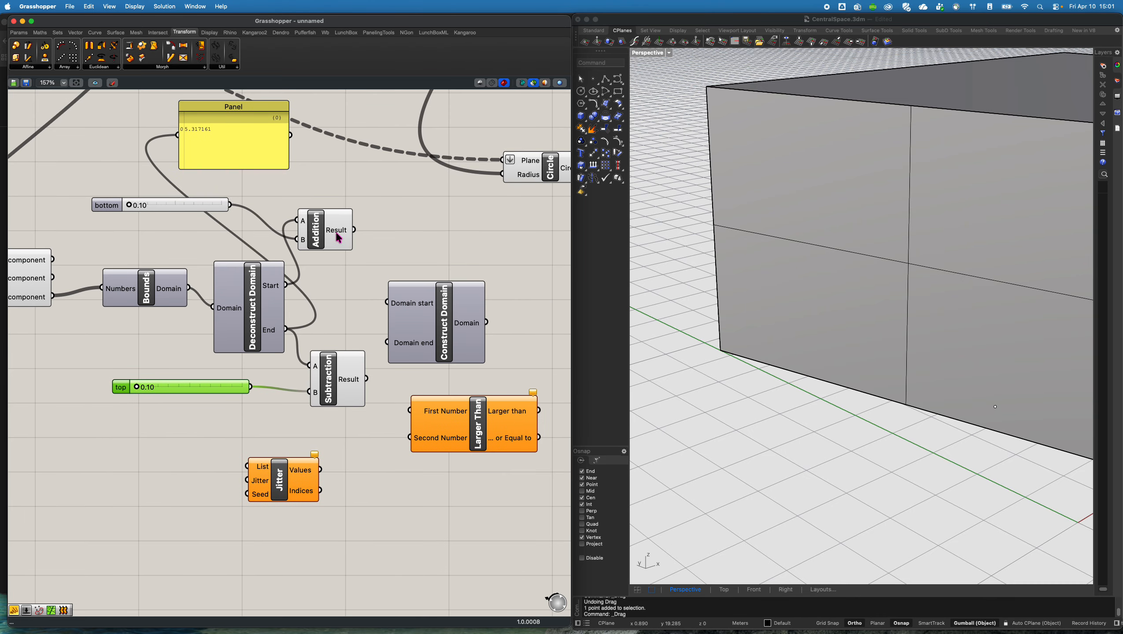
left_click_drag(354, 230, 386, 300)
left_click_drag(393, 342, 394, 342)
right_click_drag(437, 349, 370, 348)
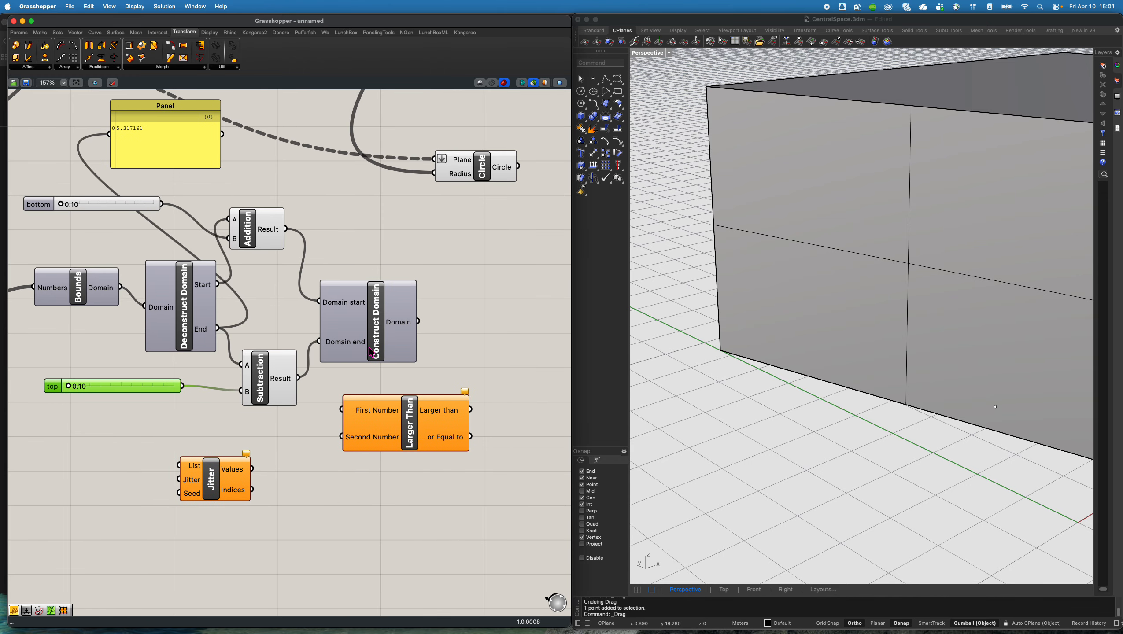
Add a Range component after Construct Domain and connect the constructed domain to its Domain input, moving Larger Than out of the way
left_click_drag(408, 411, 428, 465)
double_click(470, 357)
type("range")
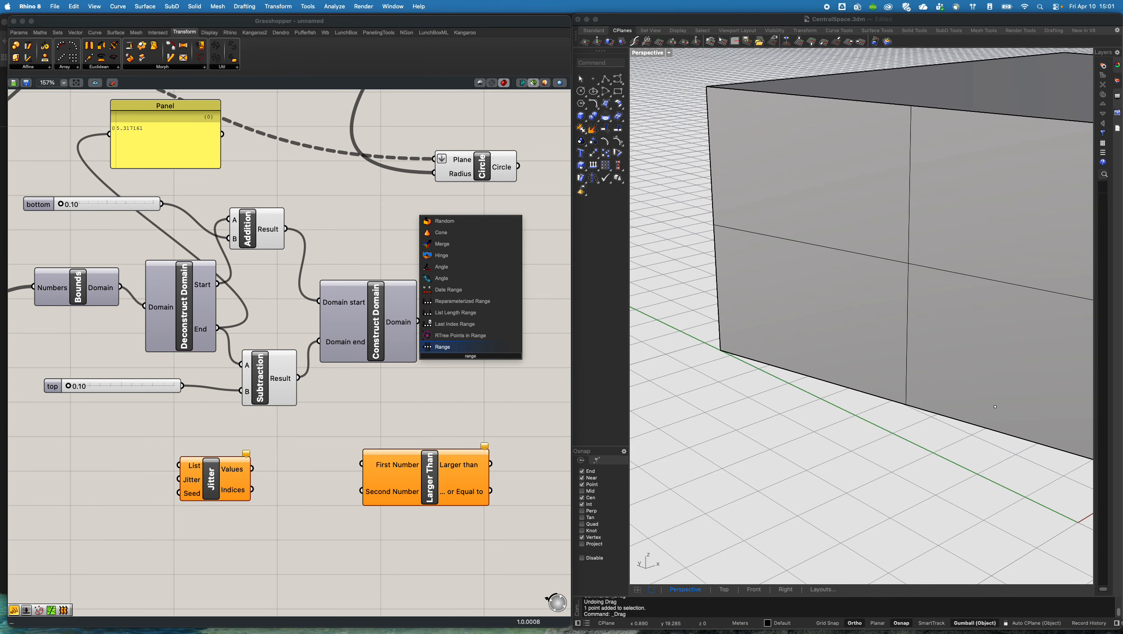
key("Return")
right_click_drag(411, 328, 425, 323)
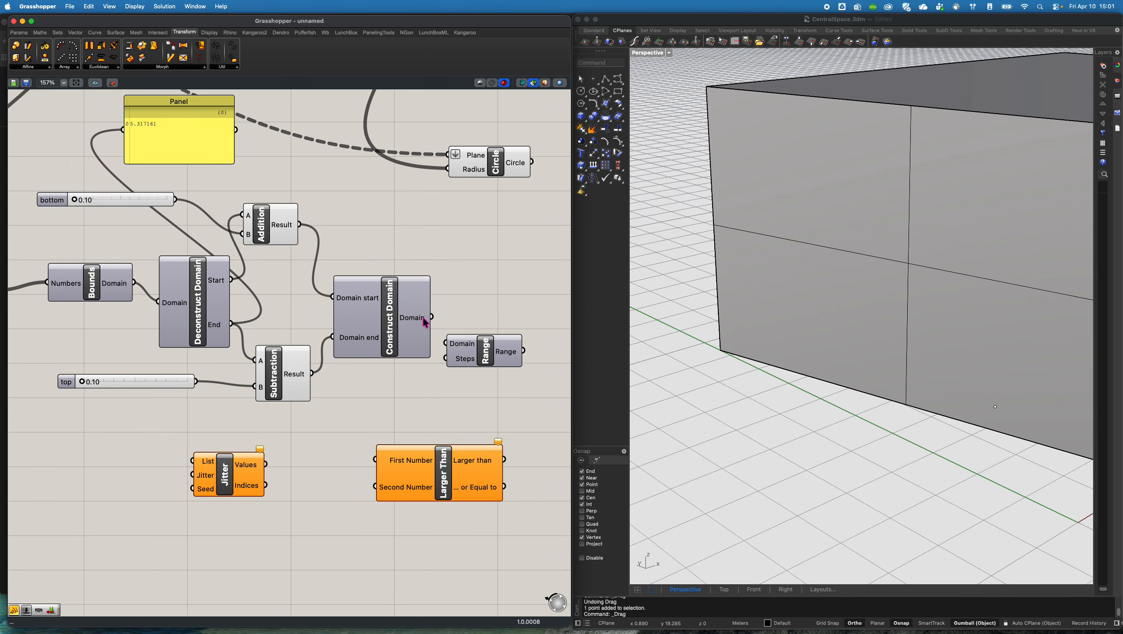
left_click_drag(440, 323, 446, 343)
Add a List Length component below the "top" slider and connect the Z component output of Deconstruct to it
scroll(413, 375, "down", 1)
scroll(369, 370, "left", 3)
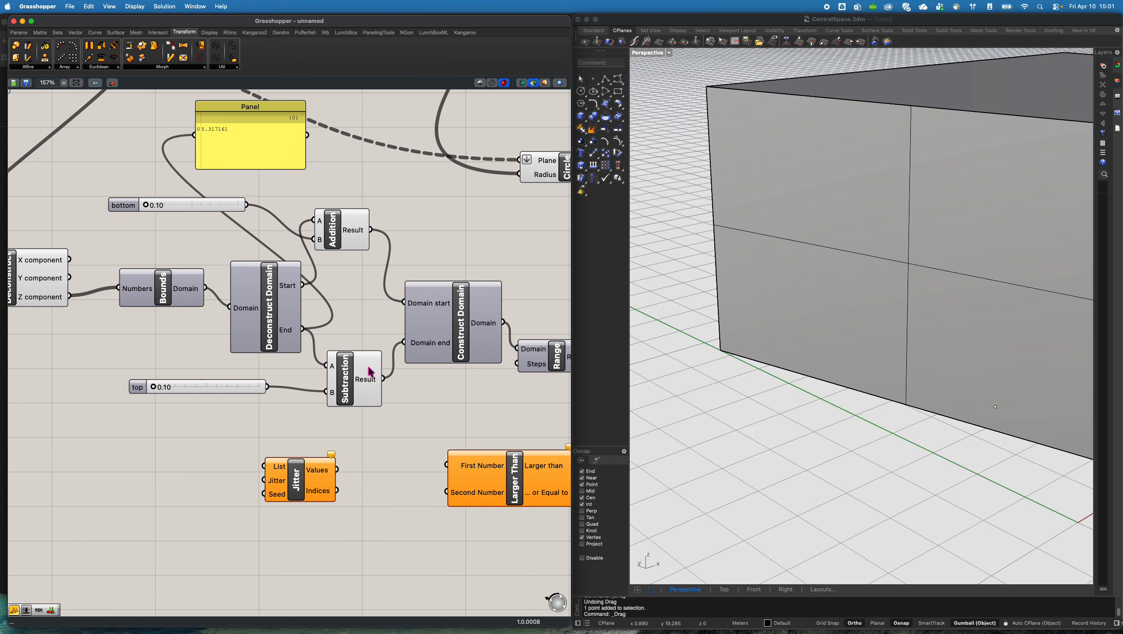
right_click_drag(459, 360, 411, 370)
scroll(368, 367, "up", 1)
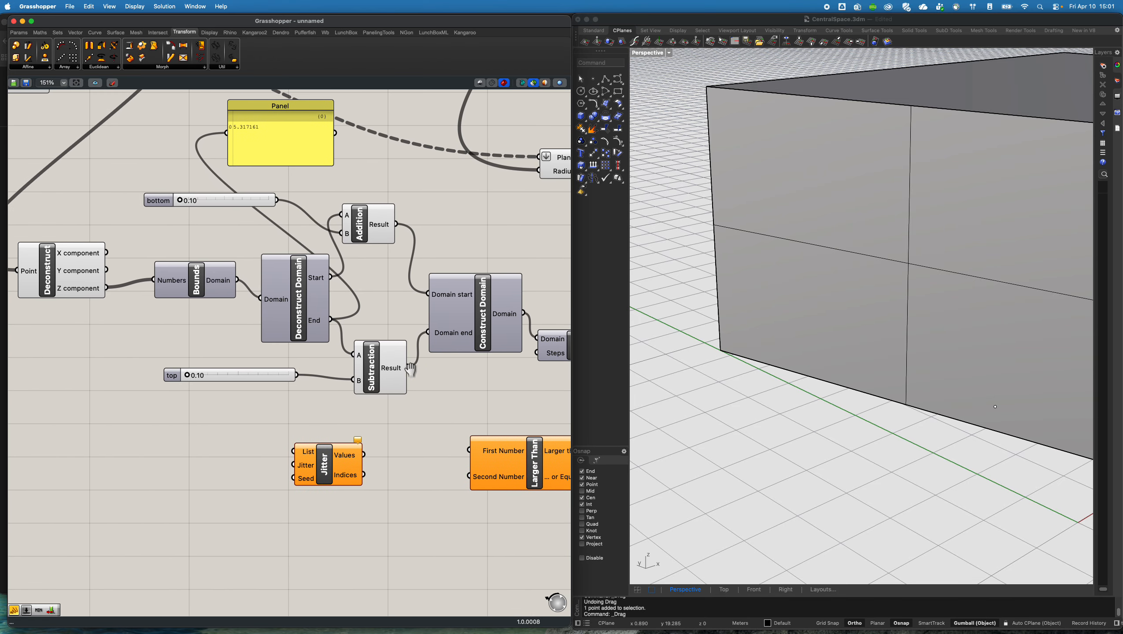
double_click(242, 417)
type("list len")
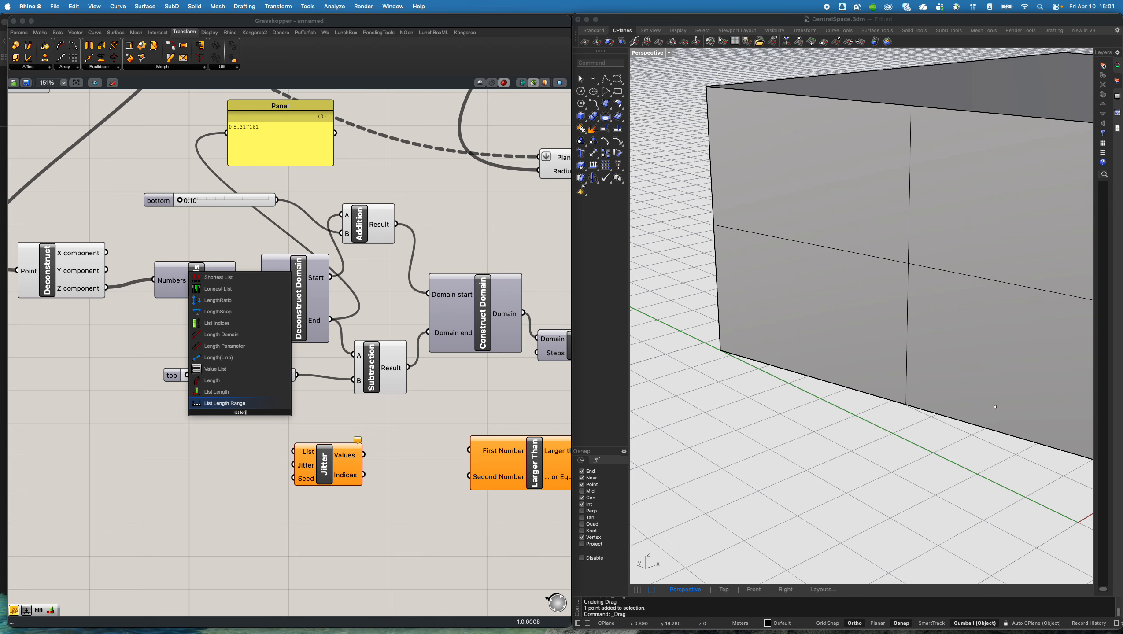
key("Return")
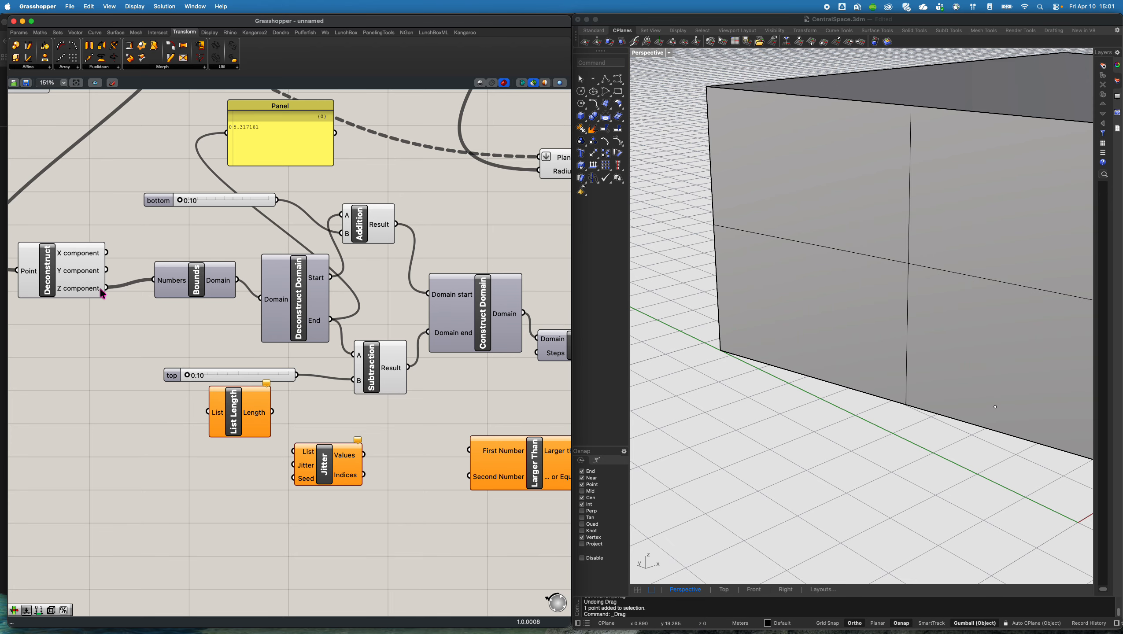
left_click_drag(105, 290, 296, 432)
Separate the List Length and Jitter components and show the List Length output in the panel
right_click_drag(352, 423, 285, 387)
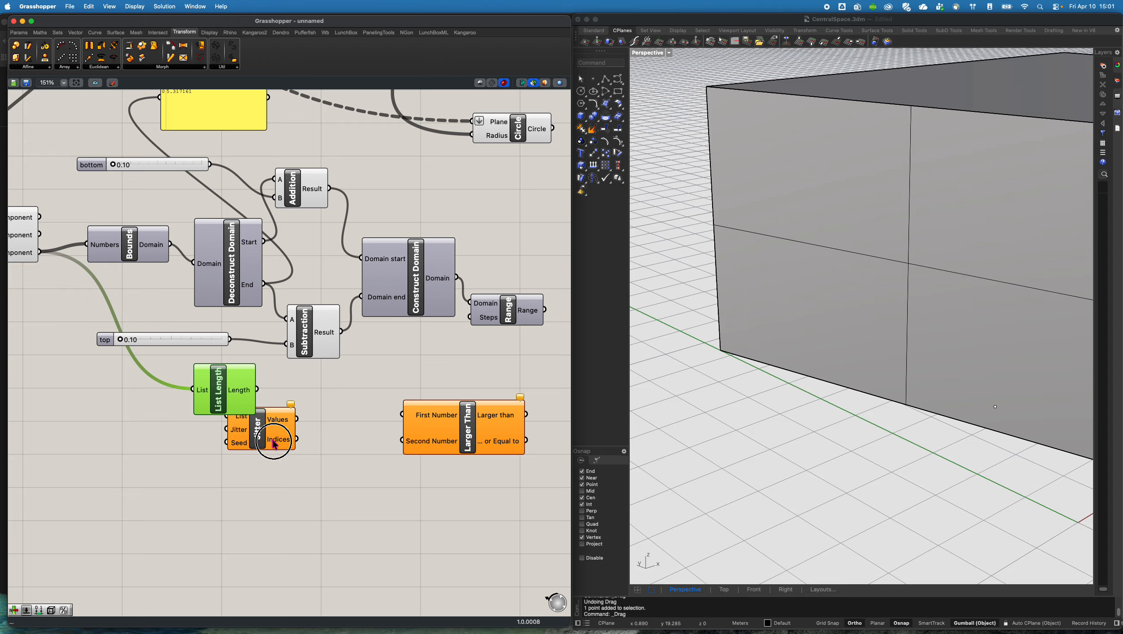
left_click_drag(275, 444, 296, 482)
left_click_drag(241, 402, 160, 97)
left_click_drag(227, 116, 279, 164)
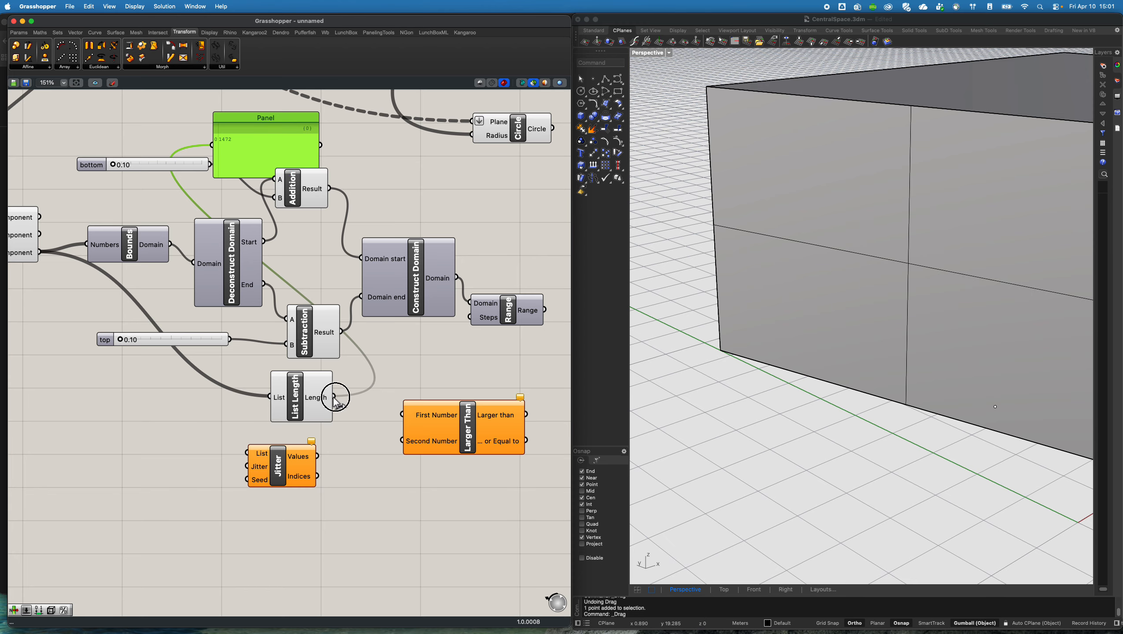
Connect the List Length output to the Steps input of Range and check the Range values in the panel
left_click_drag(336, 397, 469, 317)
right_click_drag(268, 141, 129, 159)
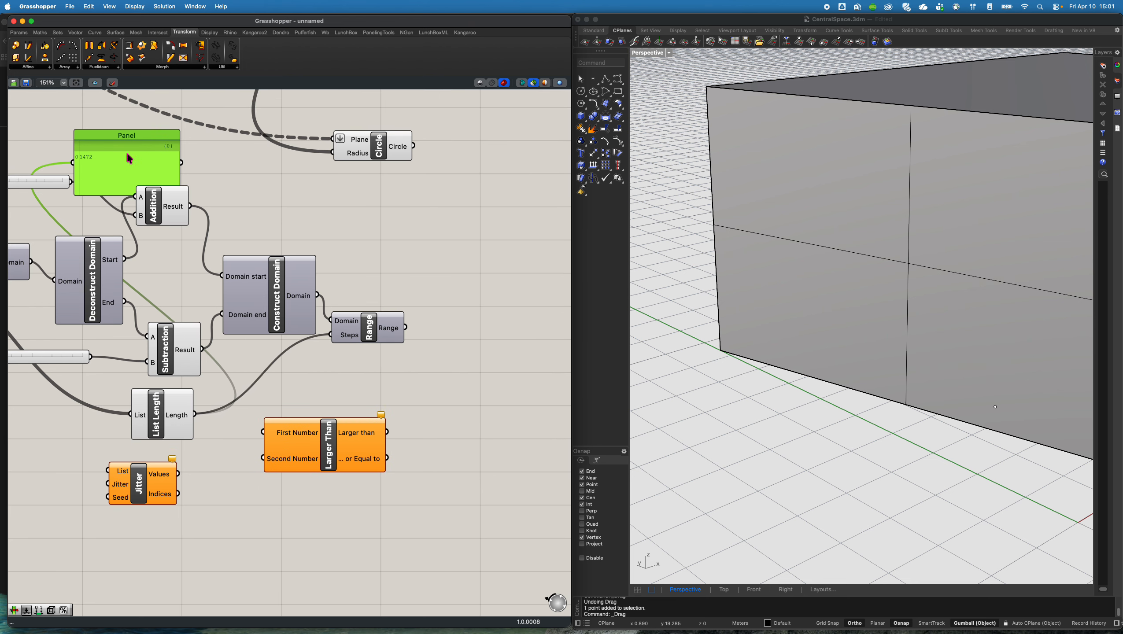
left_click_drag(129, 158, 546, 284)
left_click_drag(408, 330, 489, 288)
right_click_drag(517, 317, 353, 307)
mouse_move(429, 263)
left_mouse_down()
mouse_move(434, 445)
mouse_move(429, 262)
left_mouse_up()
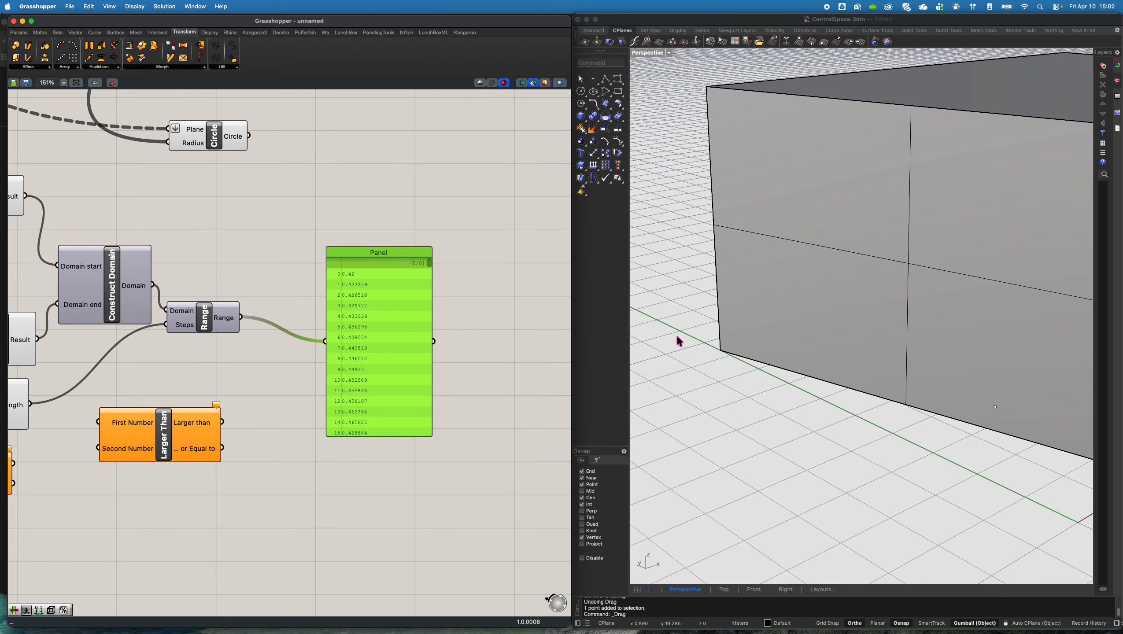
left_click_drag(431, 270, 426, 438)
right_click_drag(288, 413, 390, 357)
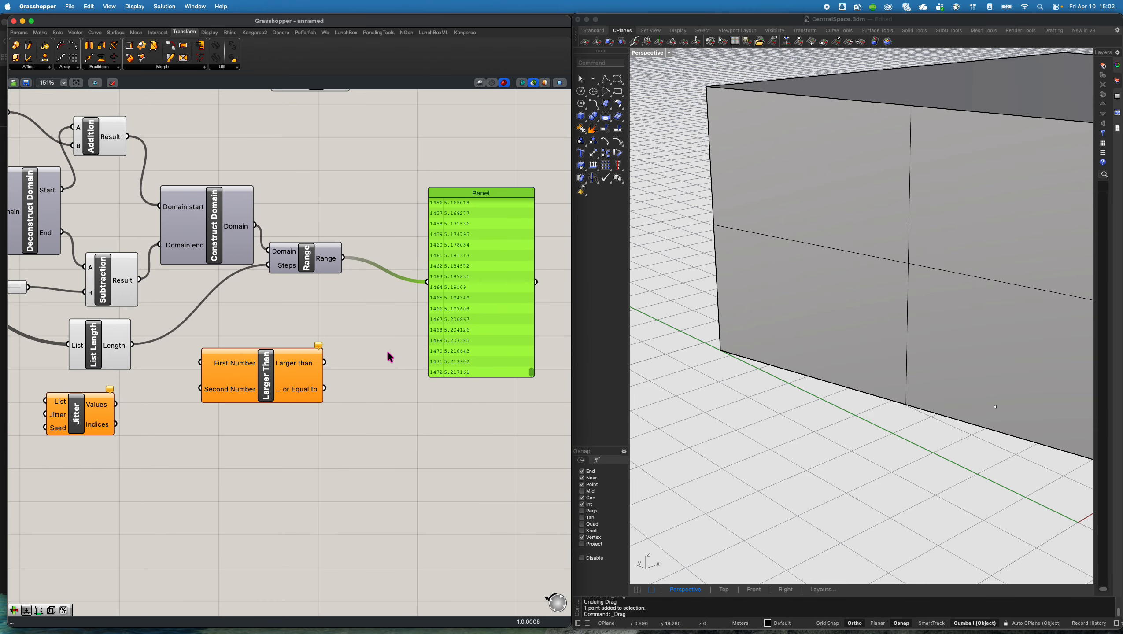
Move the Jitter and Larger Than components together, away from List Length and towards the panel
left_click(82, 430)
left_click(226, 387, "shift")
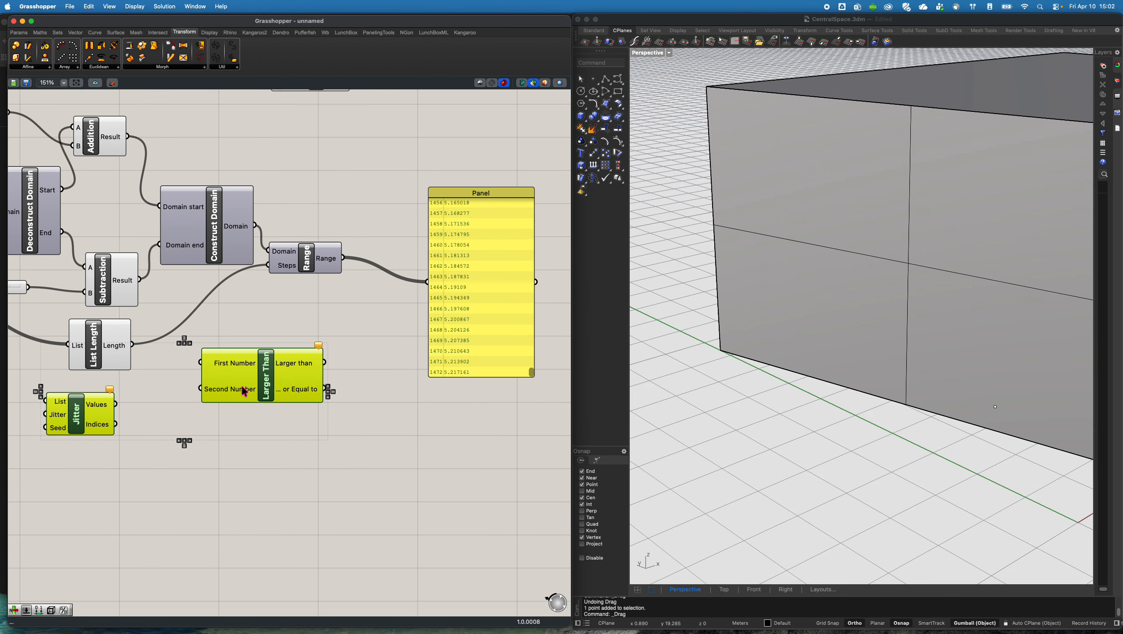
left_click_drag(90, 413, 235, 405)
left_click(218, 334)
Connect the Z component output of Deconstruct to the List input of Jitter
scroll(318, 353, "left", 5)
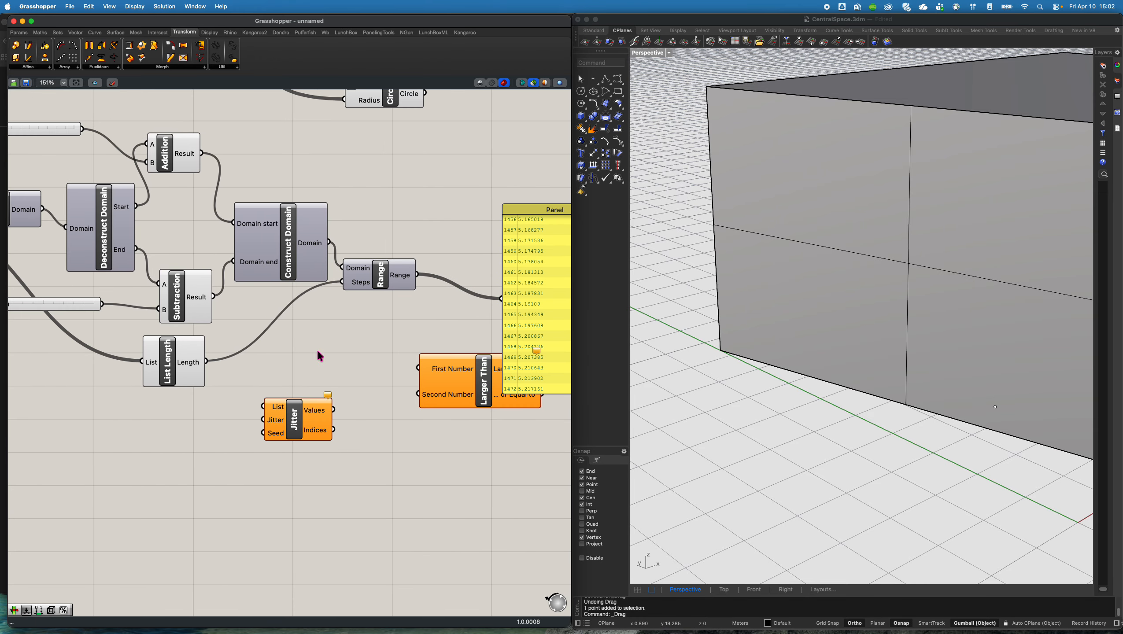
scroll(306, 339, "down", 5)
scroll(280, 333, "left", 5)
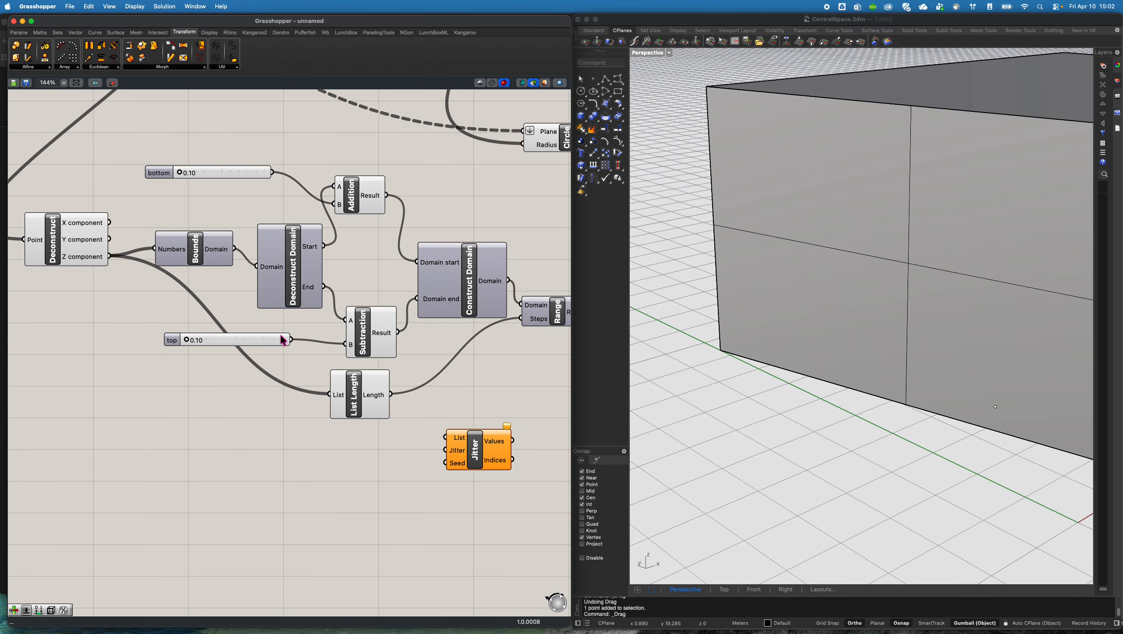
scroll(397, 352, "right", 3)
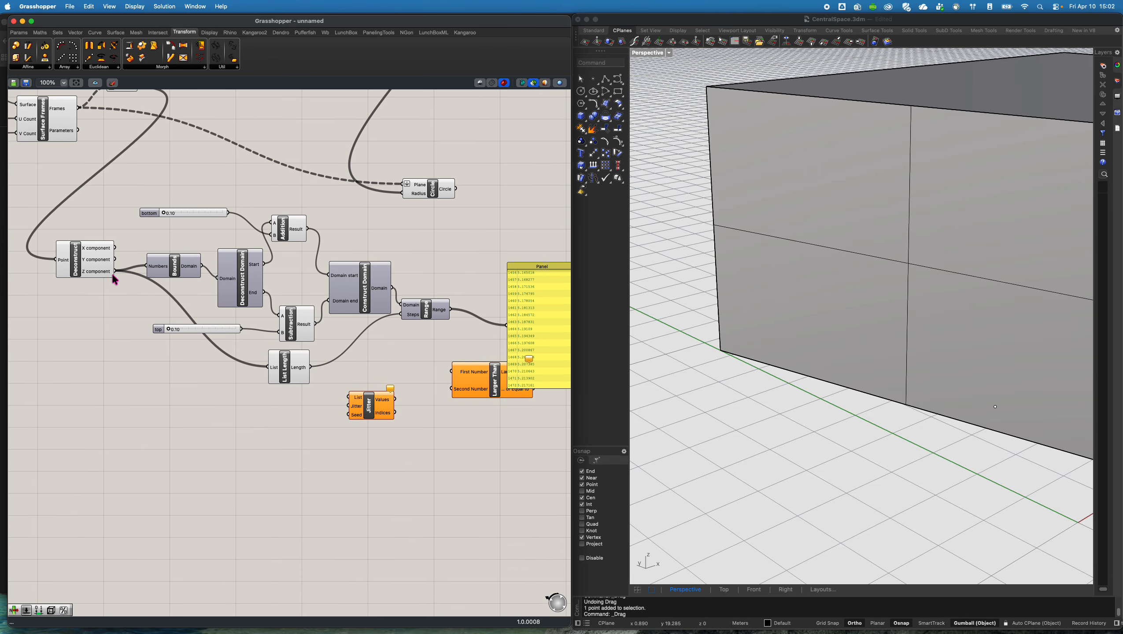
left_click_drag(114, 276, 287, 409)
Add a number slider with the value 1 and connect it to the Jitter input of the Jitter component
scroll(364, 400, "right", 3)
double_click(271, 415)
type("1")
key("Return")
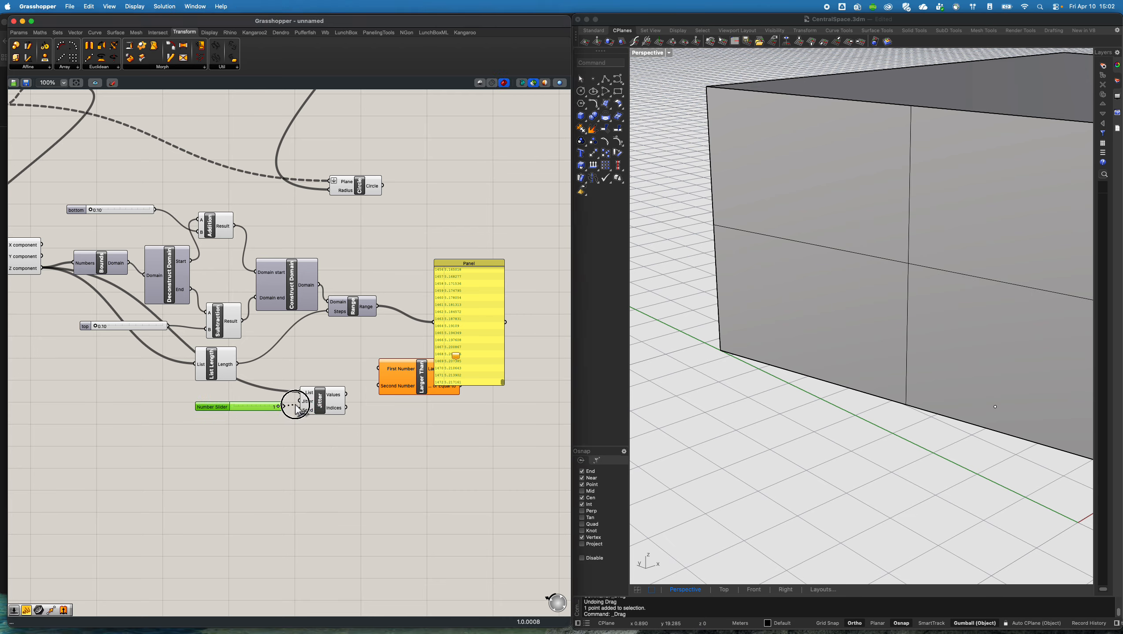
left_click_drag(268, 408, 257, 401)
Add a number slider with the value 2 and connect it to the Seed input of the Jitter component
left_click(231, 433)
double_click(230, 430)
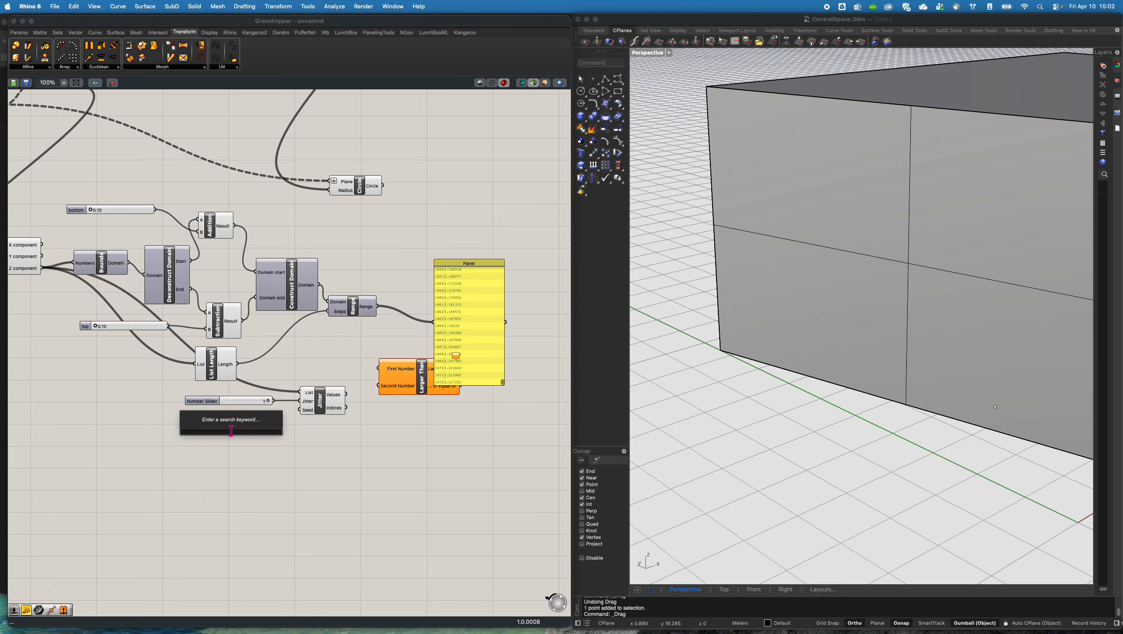
type("2")
key("Return")
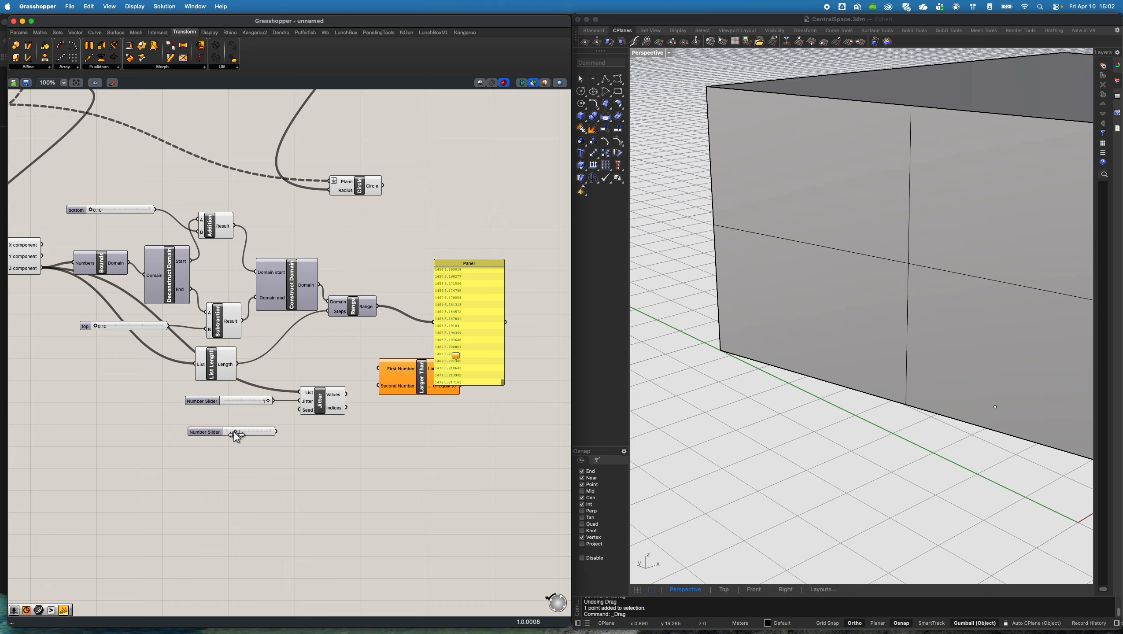
left_click_drag(276, 434, 309, 411)
Show the Values output of Jitter in the panel and examine the shuffled list
left_click_drag(344, 394, 464, 270)
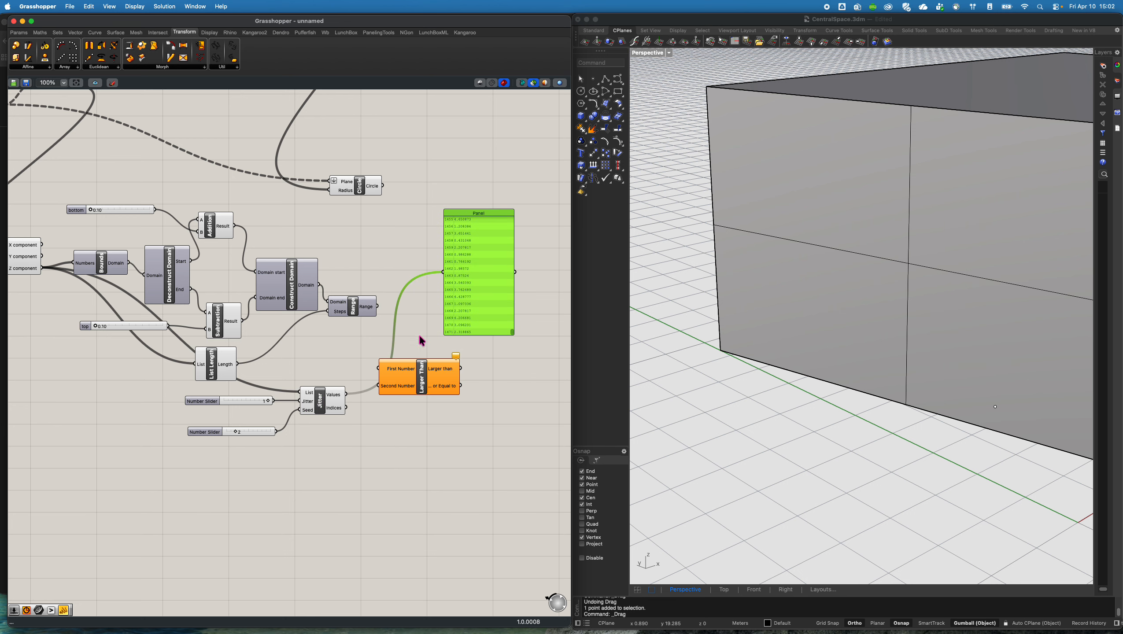
scroll(420, 337, "down", 1)
right_click_drag(451, 292, 415, 314)
scroll(427, 310, "up", 1)
scroll(448, 341, "up", 2)
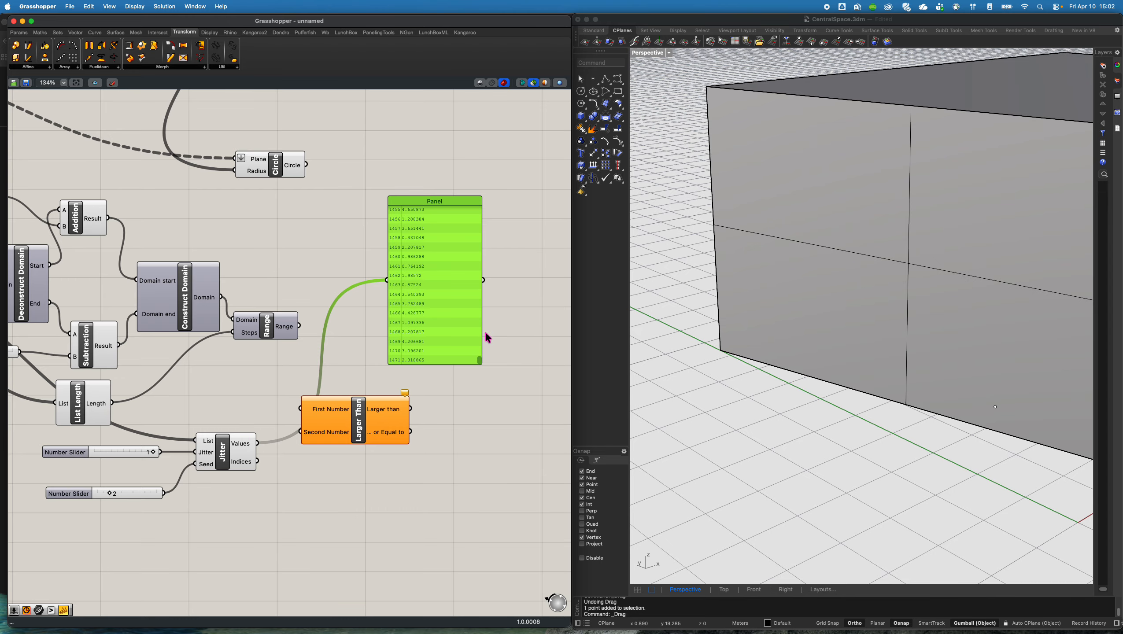
Reposition the Larger Than component below the panel and nudge the Jitter component closer to Range
right_click_drag(199, 444, 289, 439)
mouse_move(194, 345)
right_mouse_down()
mouse_move(358, 349)
mouse_move(192, 310)
right_mouse_up()
left_click_drag(433, 391, 460, 377)
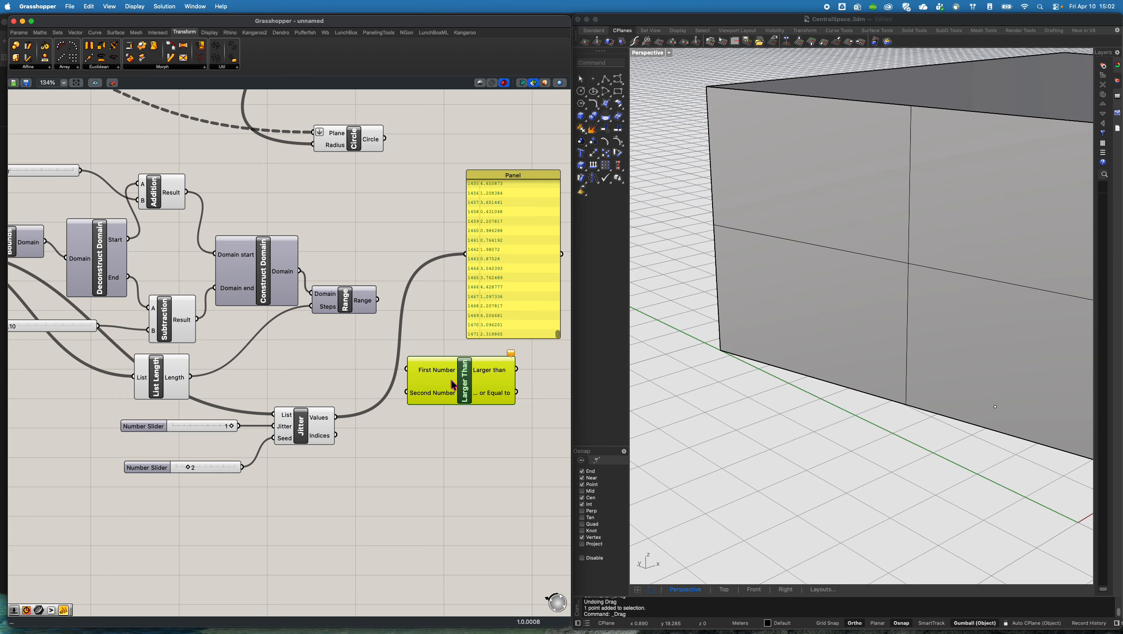
left_click_drag(452, 382, 453, 382)
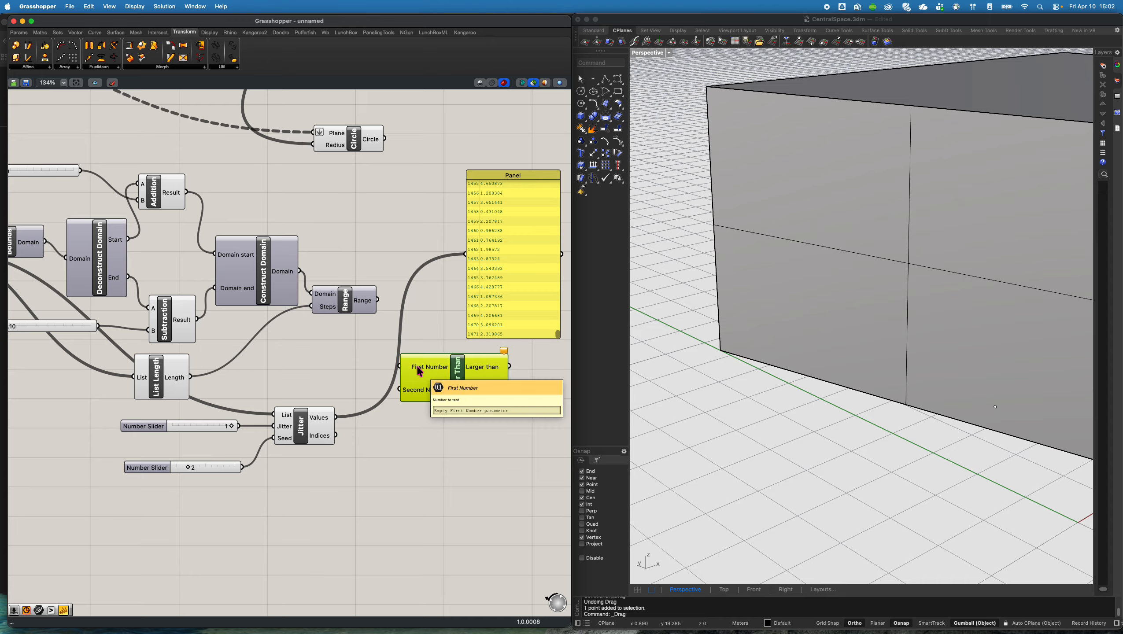
left_click(358, 310)
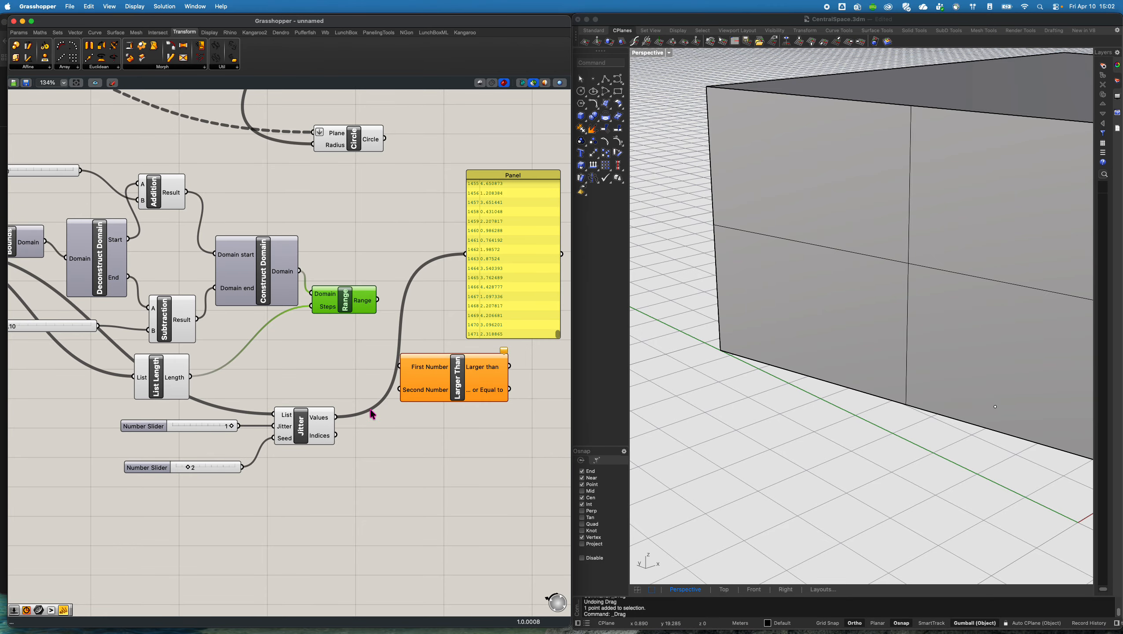
left_click_drag(313, 427, 319, 419)
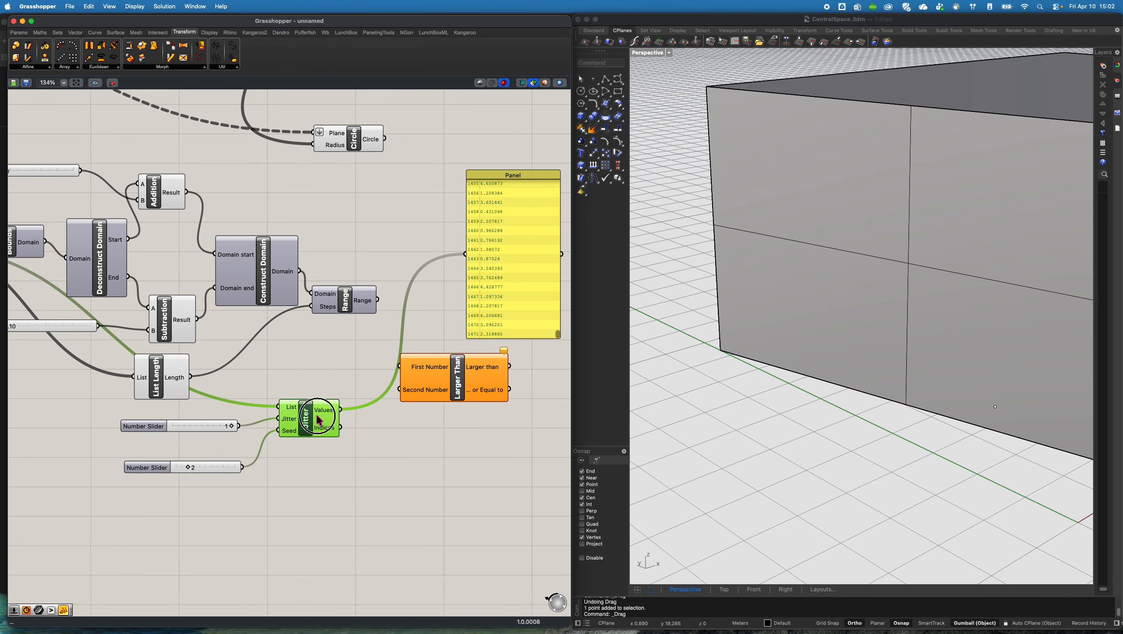
Replace the List input of Jitter with the output of the Range component
left_click(364, 302)
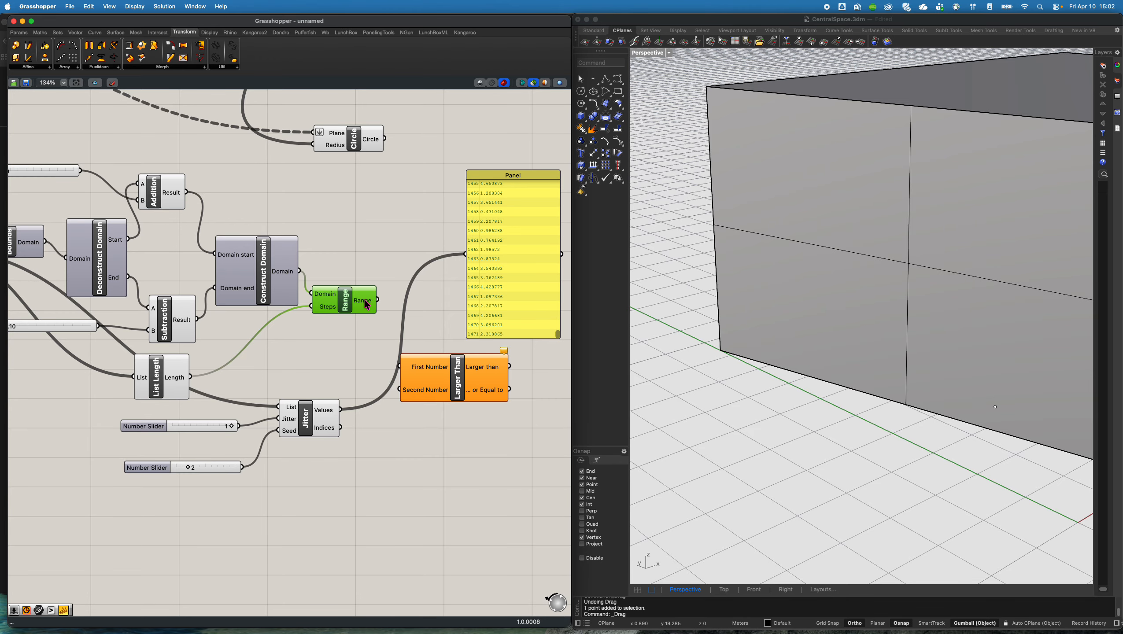
right_click_drag(288, 328, 316, 296)
left_click_drag(420, 269, 322, 375)
right_click_drag(414, 322, 400, 338)
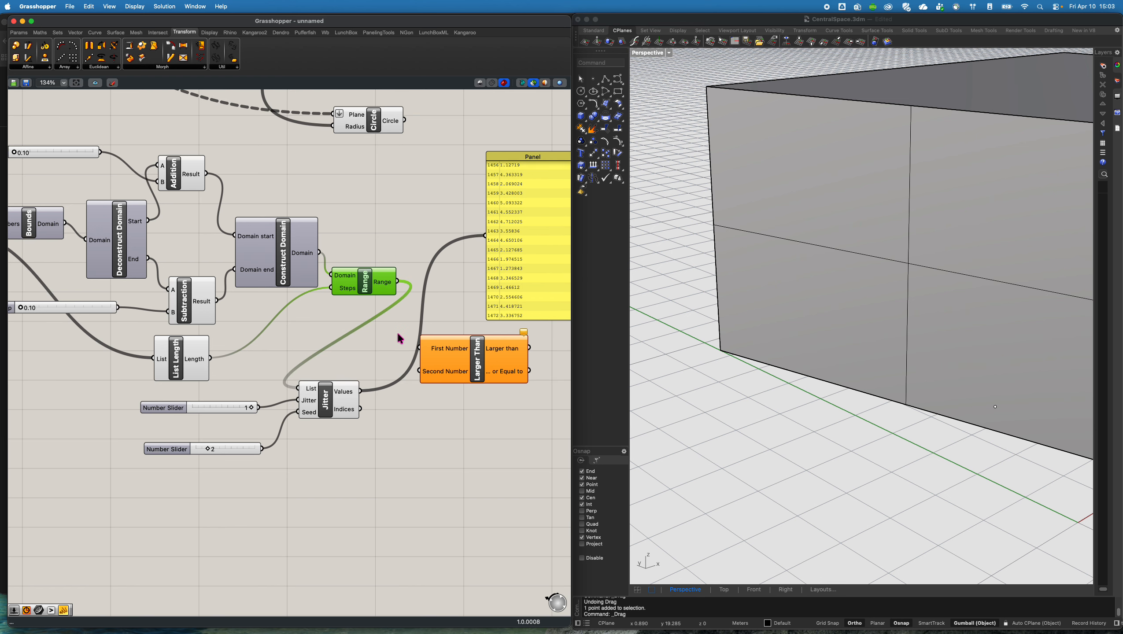
Connect the Z component output to First Number and the Jitter Values to Second Number of Larger Than
right_click_drag(317, 334, 468, 345)
left_click_drag(105, 243, 536, 361)
right_click_drag(539, 375, 412, 370)
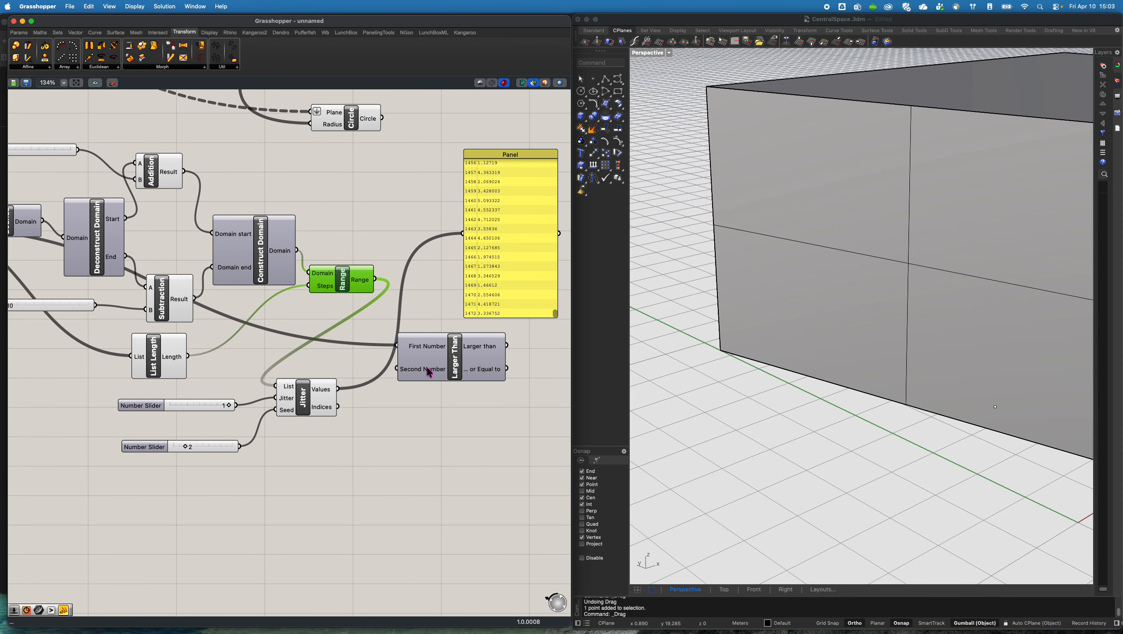
left_click_drag(338, 389, 441, 392)
right_click_drag(467, 371, 371, 360)
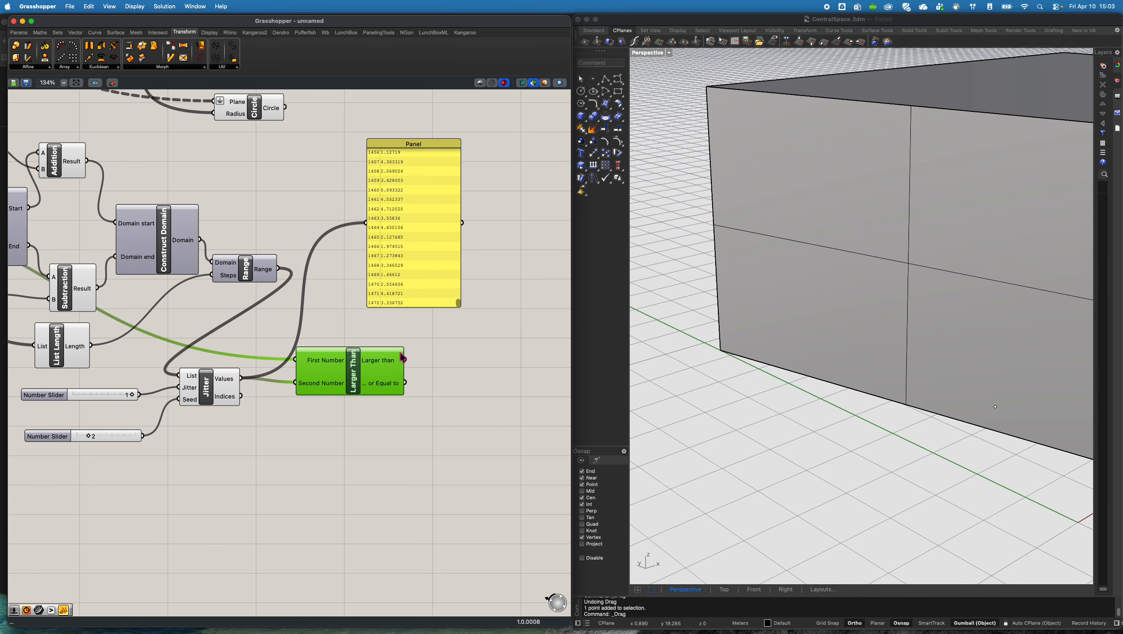
Add a Cull Pattern component beside Larger Than and show the "Larger than" output in the panel
double_click(427, 352)
type("cull")
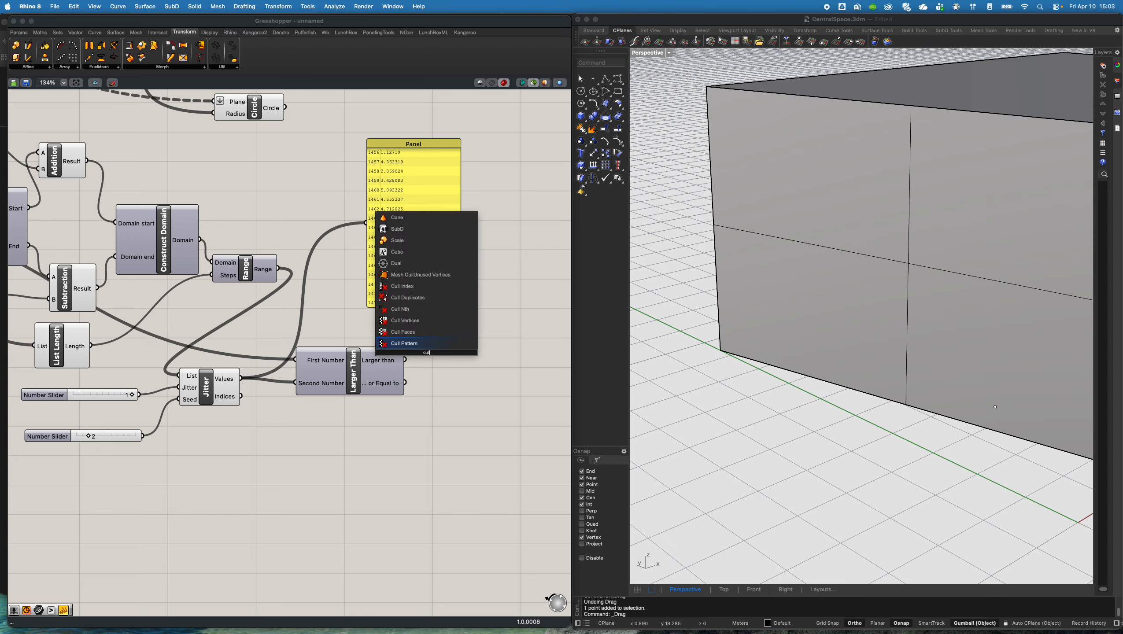
key("Return")
left_click_drag(417, 353, 366, 223)
left_click_drag(459, 303, 387, 294)
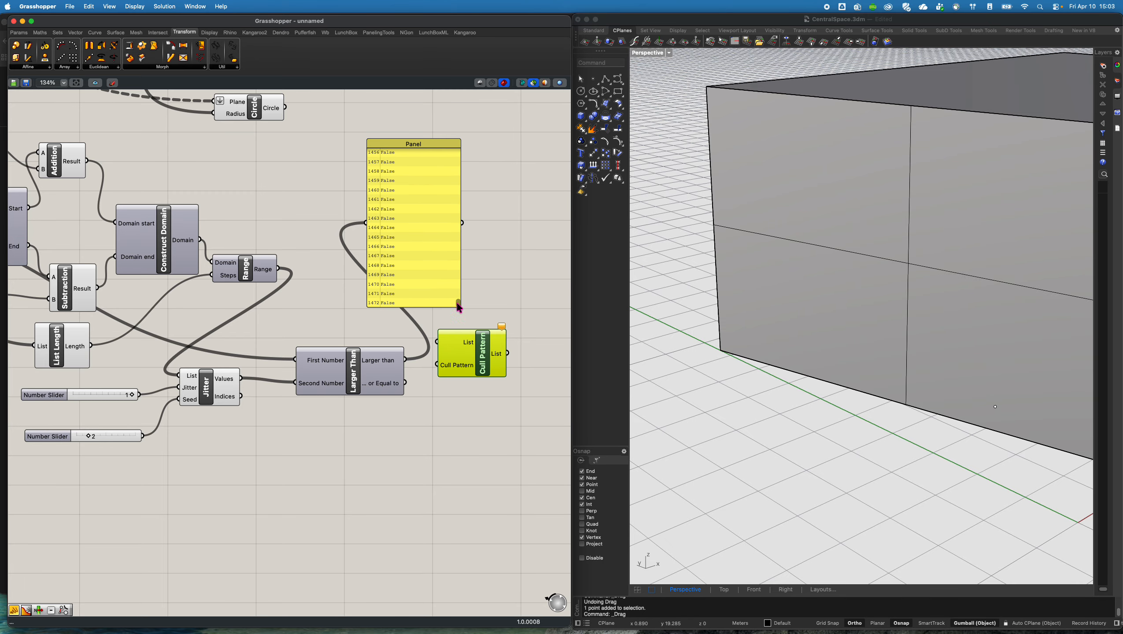
Move the panel up and connect the "Larger than" output to the Cull Pattern input of the Cull Pattern component
left_click_drag(460, 306, 448, 156)
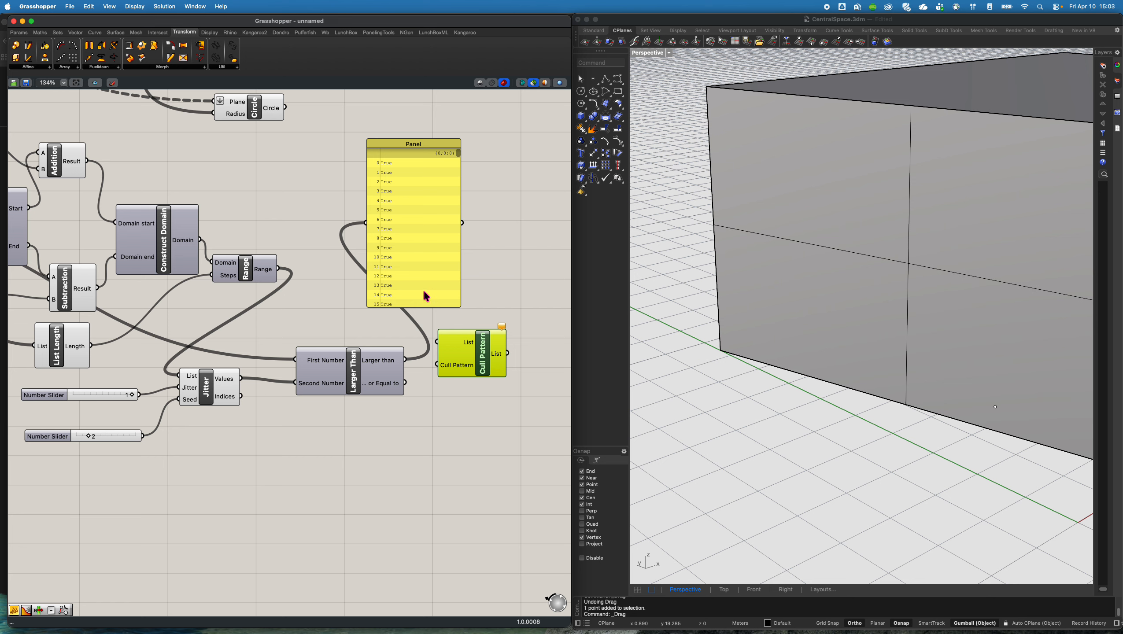
left_click_drag(427, 296, 444, 275)
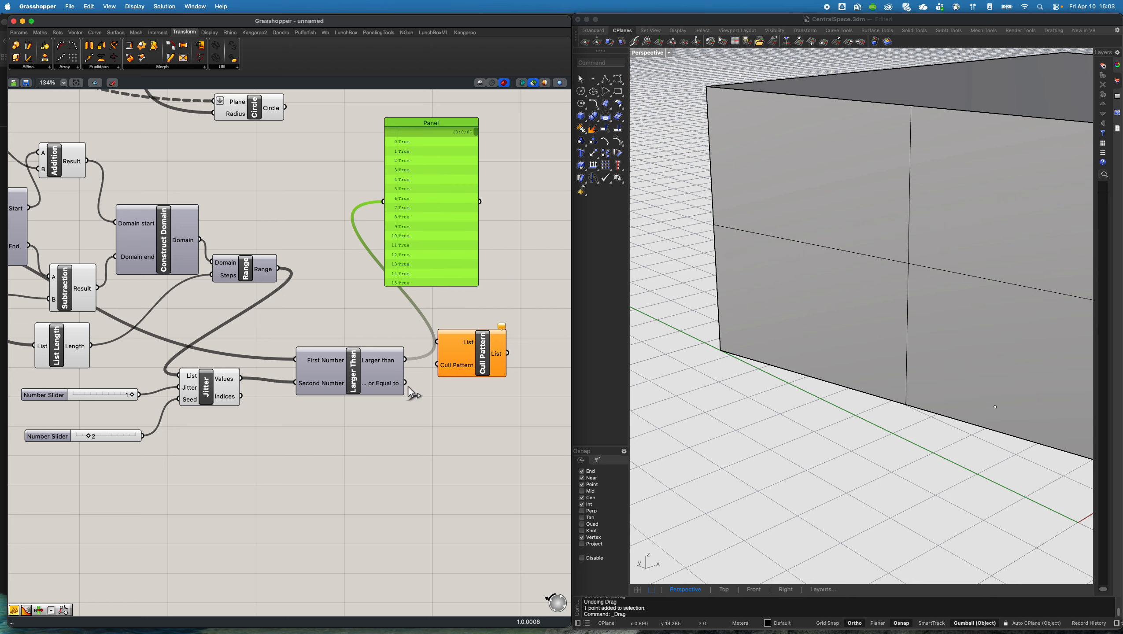
right_click_drag(382, 416, 436, 388)
left_click(425, 349)
right_click_drag(425, 349, 354, 336)
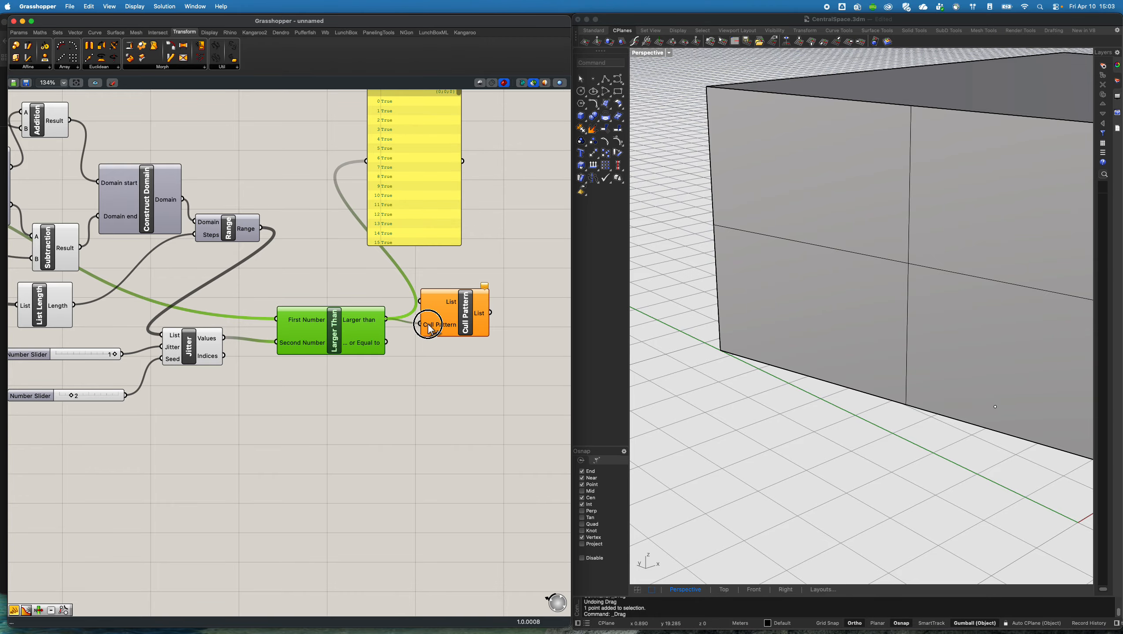
Connect the Point parameter fed by the surface frames to the List input of Cull Pattern
scroll(448, 386, "down", 6)
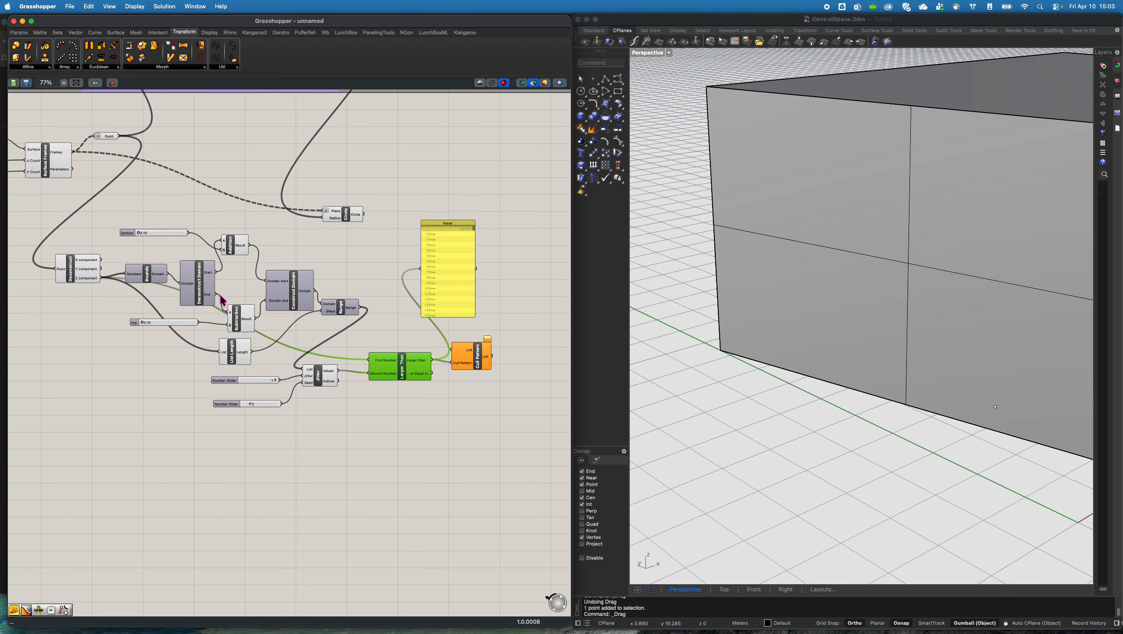
mouse_move(223, 301)
right_mouse_down()
mouse_move(254, 299)
mouse_move(235, 294)
right_mouse_up()
scroll(66, 161, "up", 1)
left_click(65, 159)
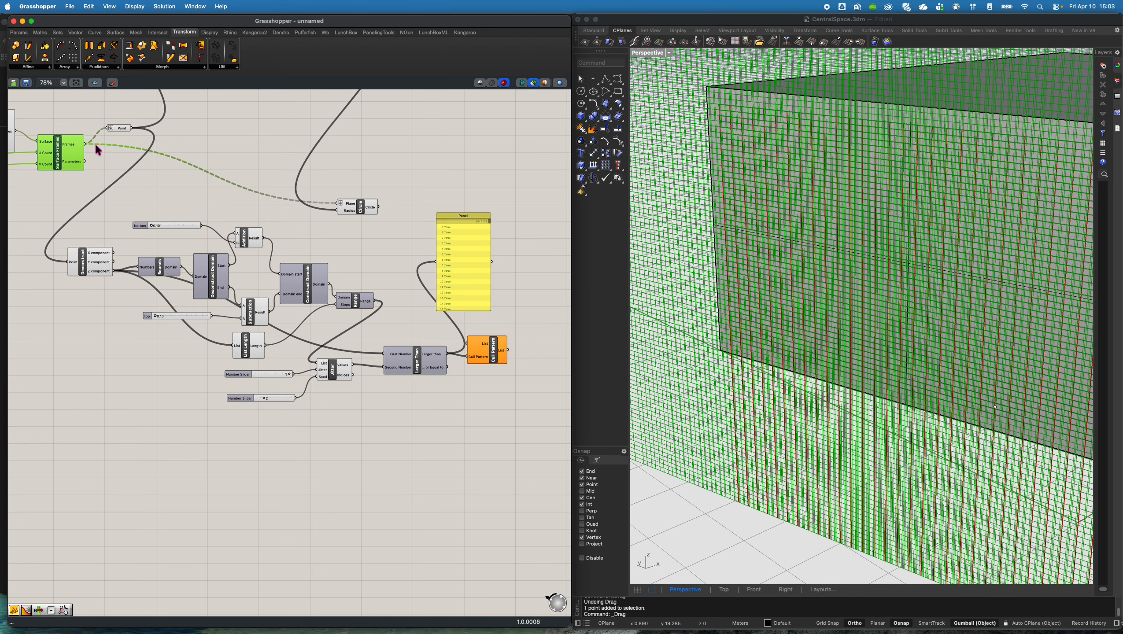
left_click(128, 127)
left_click_drag(132, 128, 497, 351)
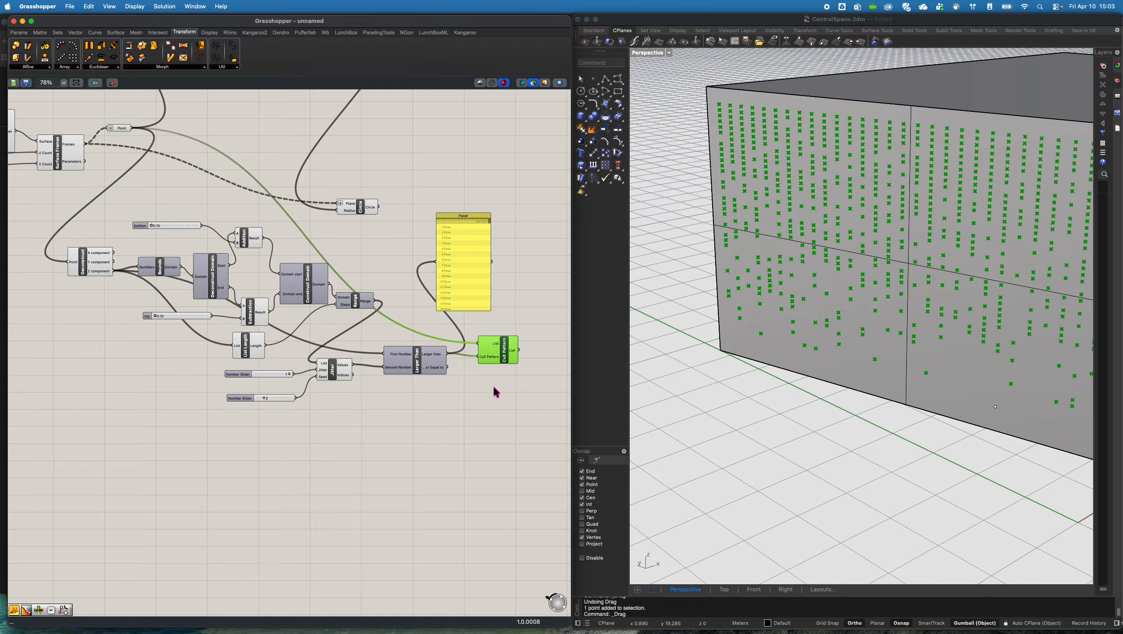
Examine the culled point gradient on the box face and the components from Construct Domain through Jitter to Cull Pattern
right_click_drag(495, 388, 415, 369)
right_click_drag(815, 355, 853, 341, "shift")
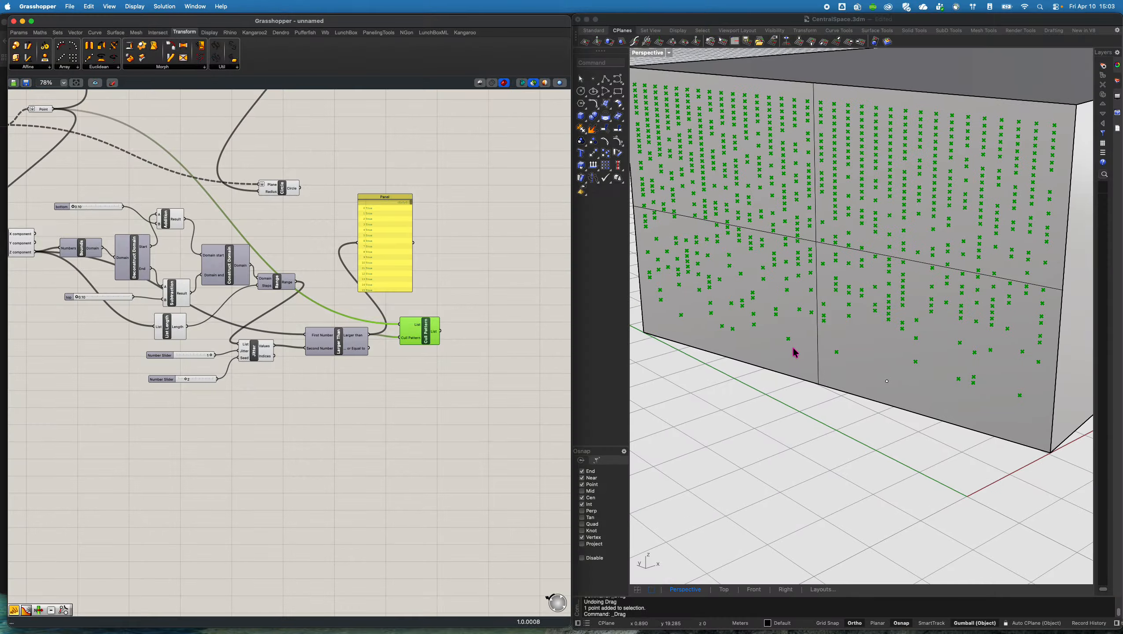
right_click_drag(198, 251, 228, 239)
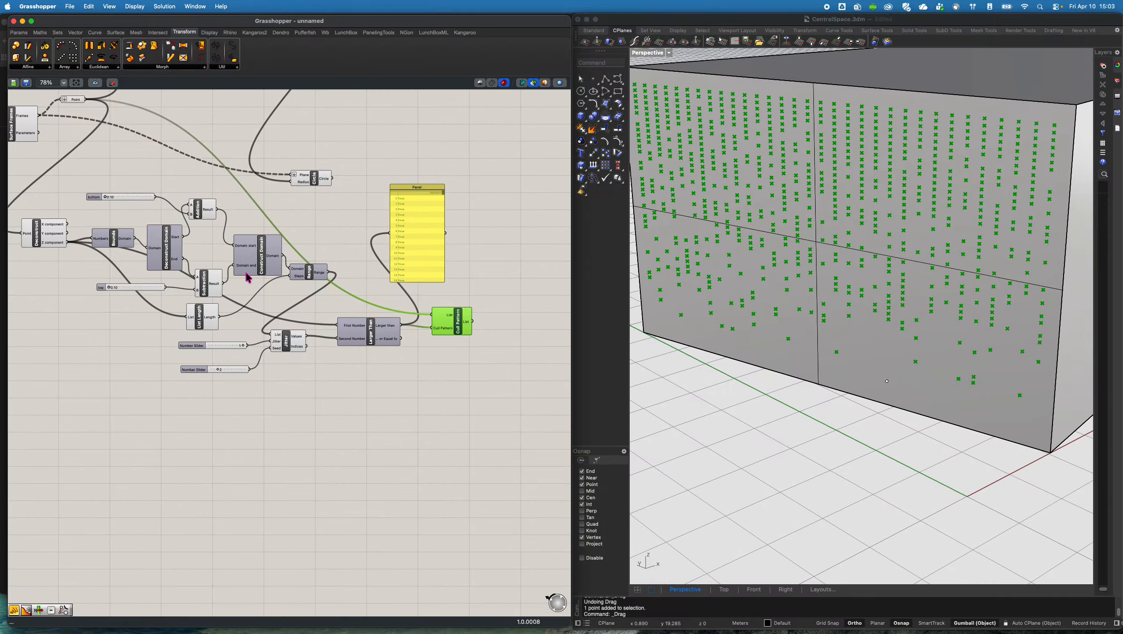
scroll(260, 293, "up", 1)
scroll(285, 340, "down", 3)
scroll(285, 340, "up", 5)
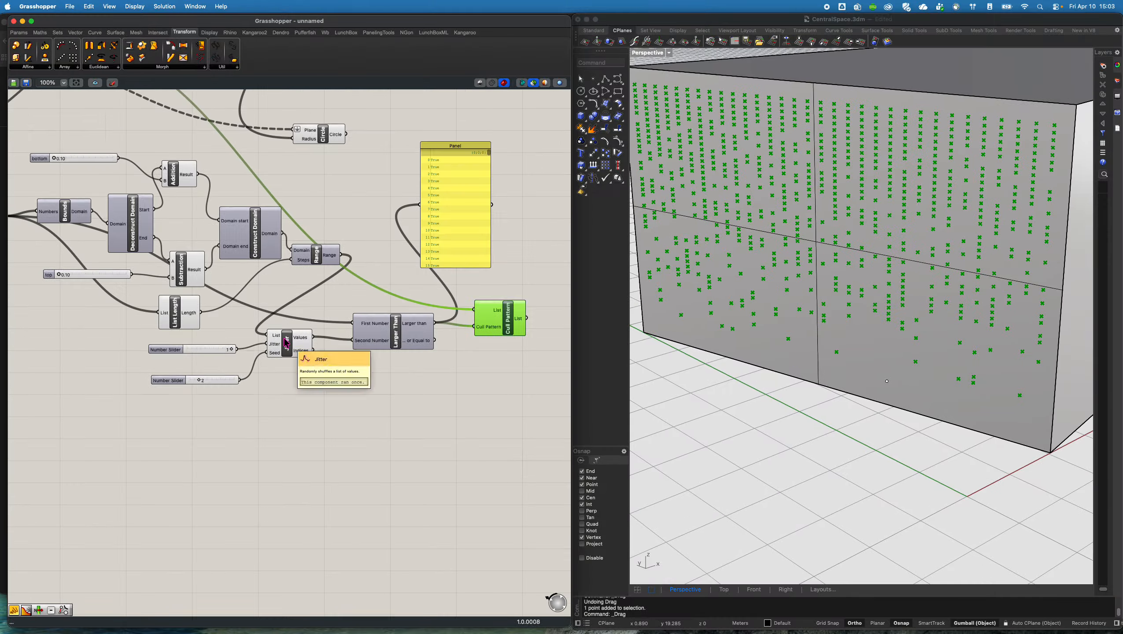
scroll(285, 340, "down", 1)
right_click_drag(284, 340, 302, 358)
left_click_drag(363, 282, 380, 359)
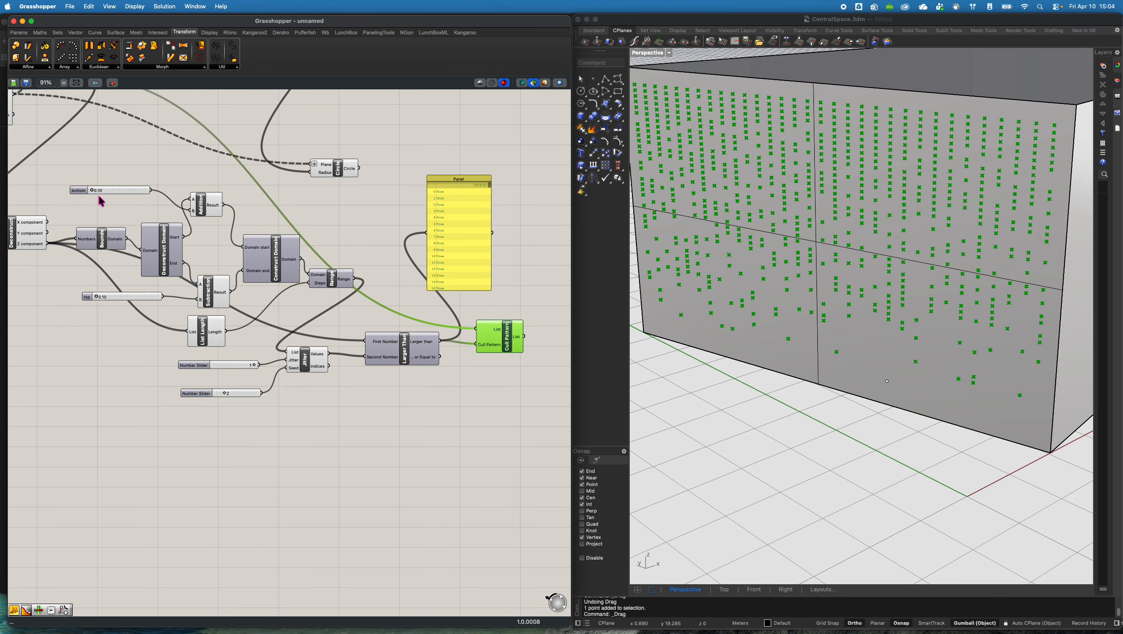
Set the minimum of the "bottom" slider to 0
scroll(101, 202, "up", 5)
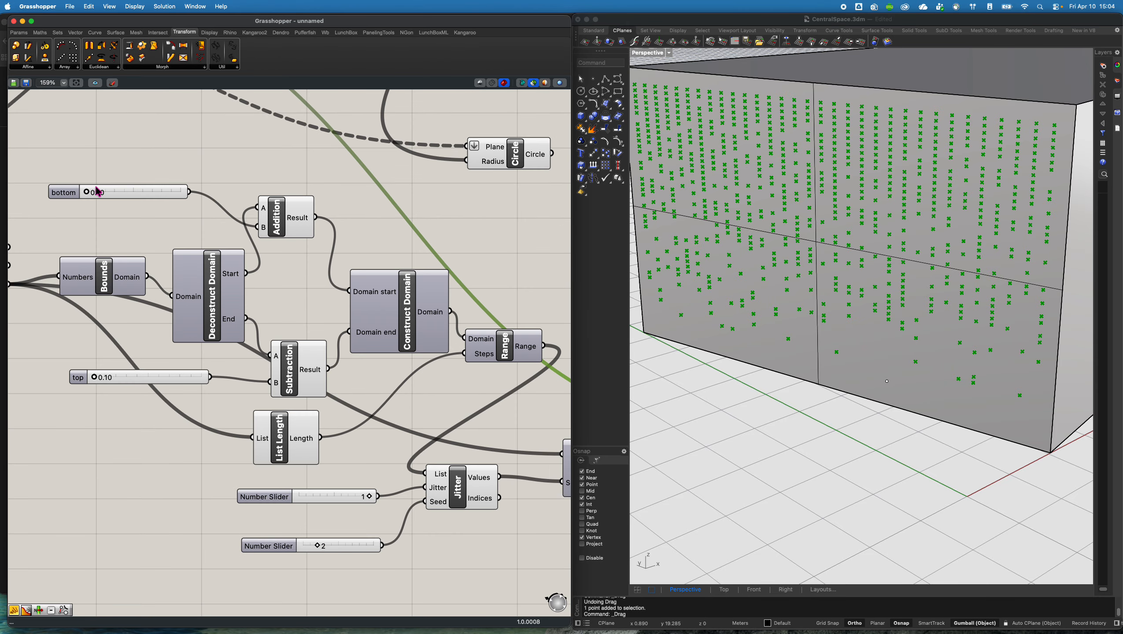
right_click_drag(97, 192, 137, 199)
double_click(96, 199)
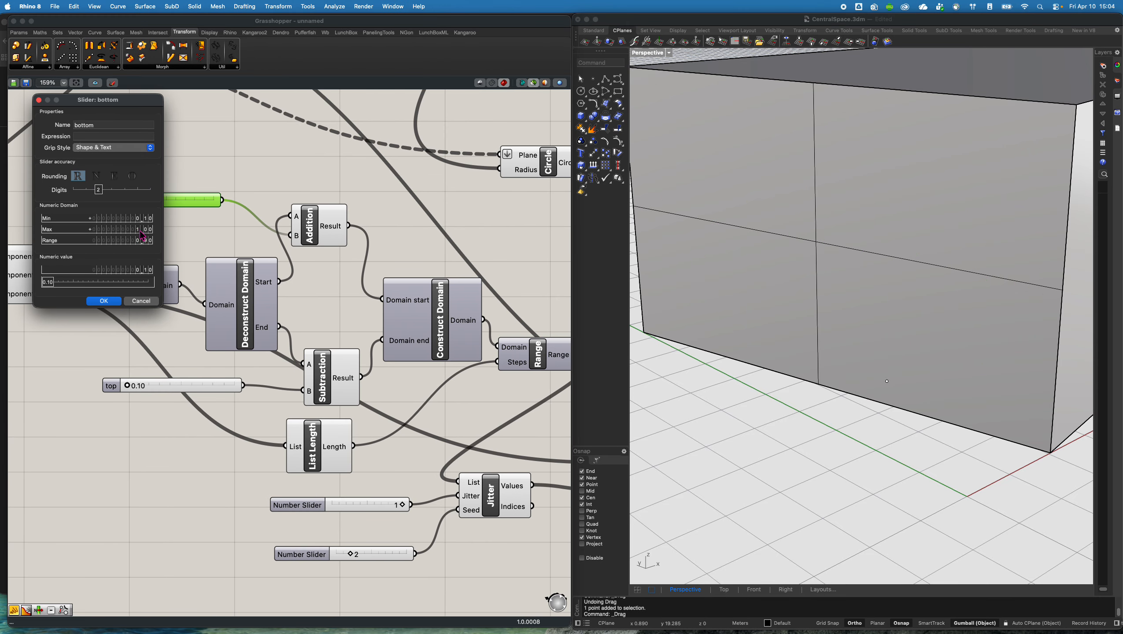
double_click(120, 218)
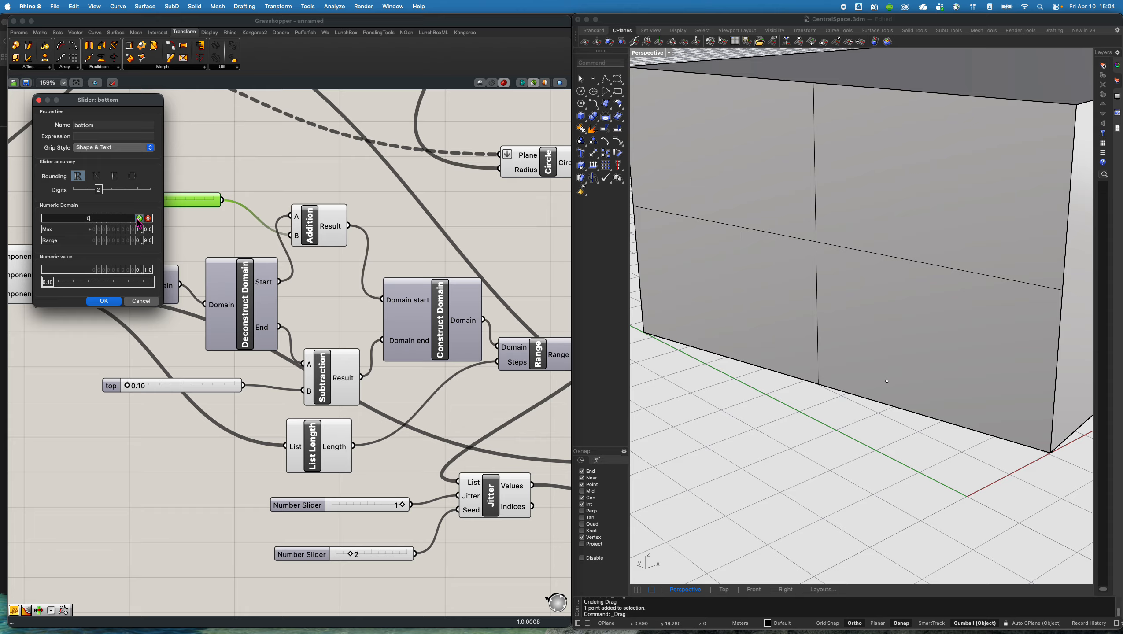
left_click(139, 219)
left_click(104, 302)
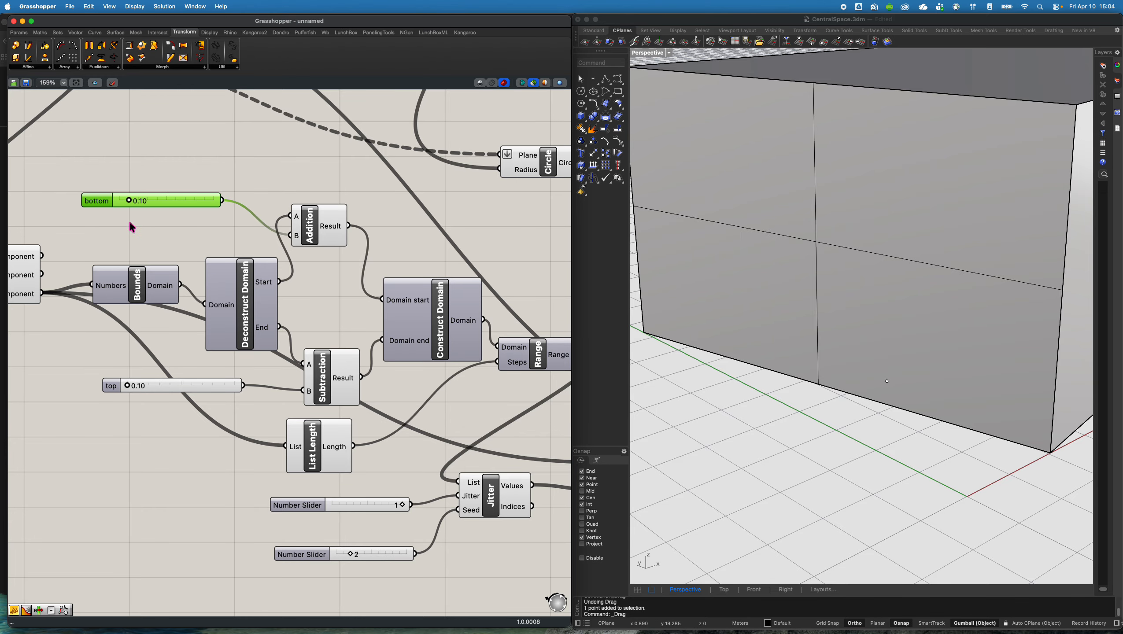
Set the minimum of the "top" slider to 0 and lower its value to 0.00
double_click(162, 393)
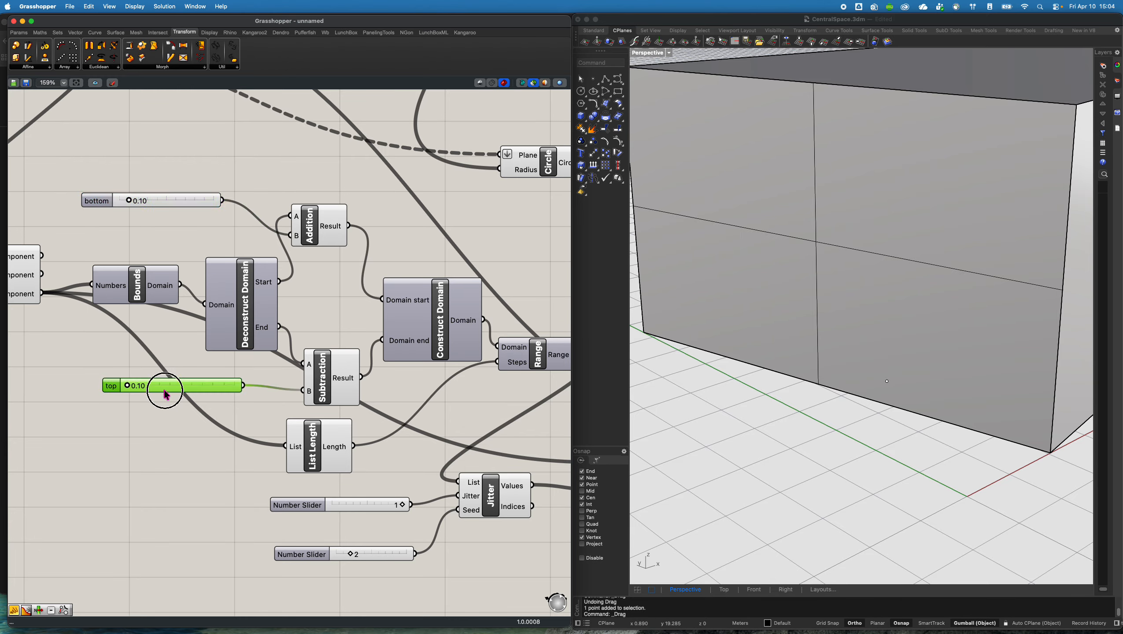
double_click(111, 386)
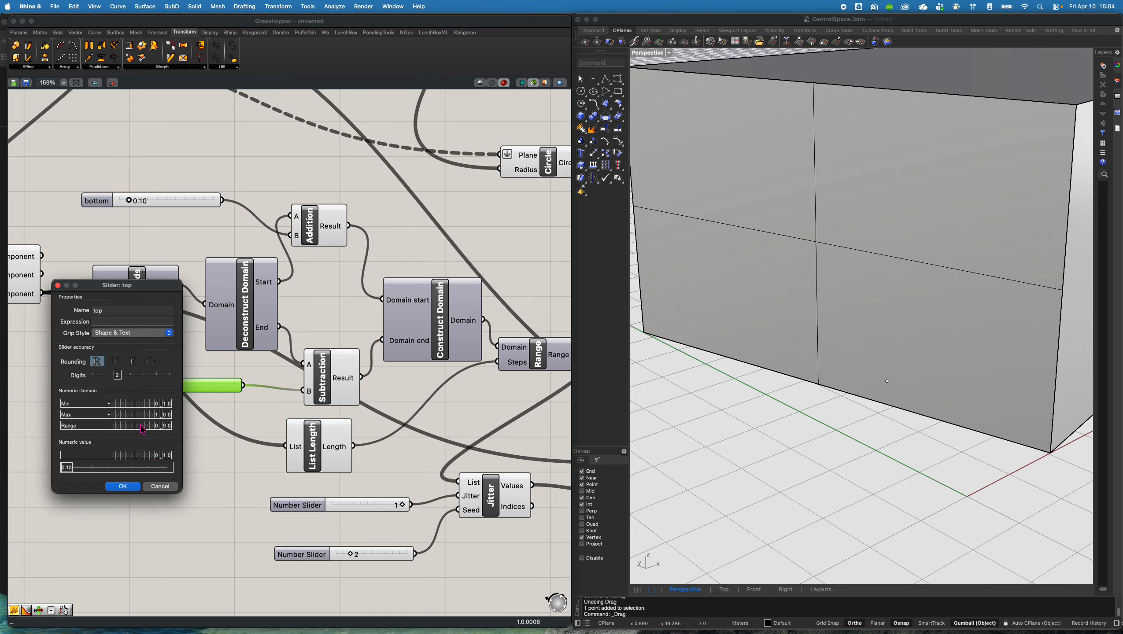
double_click(143, 406)
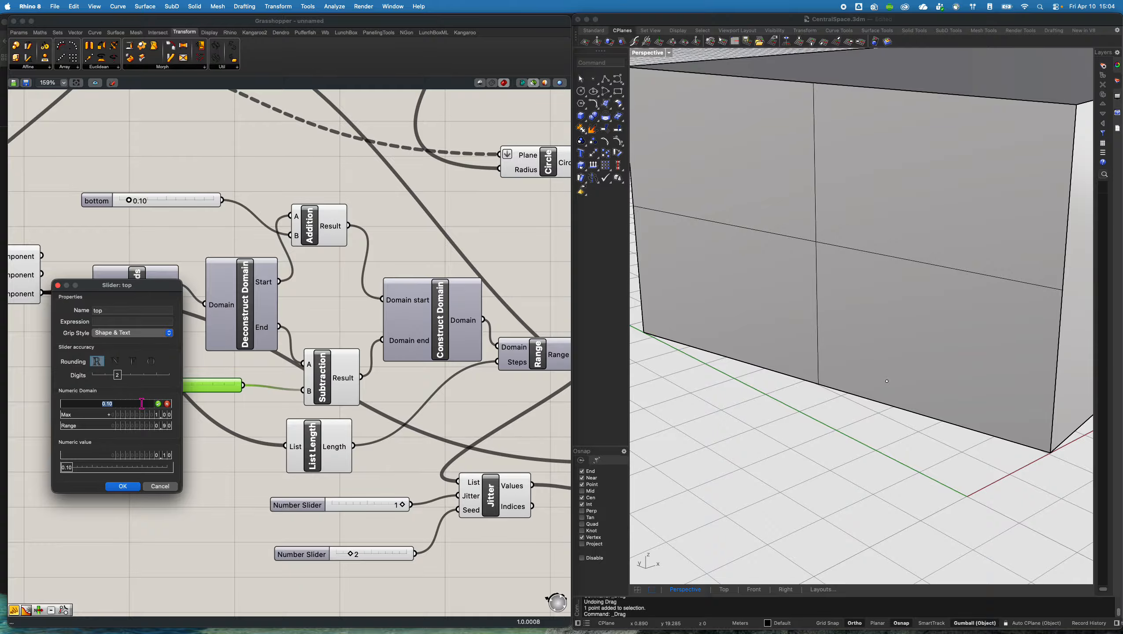
type("0")
left_click(158, 403)
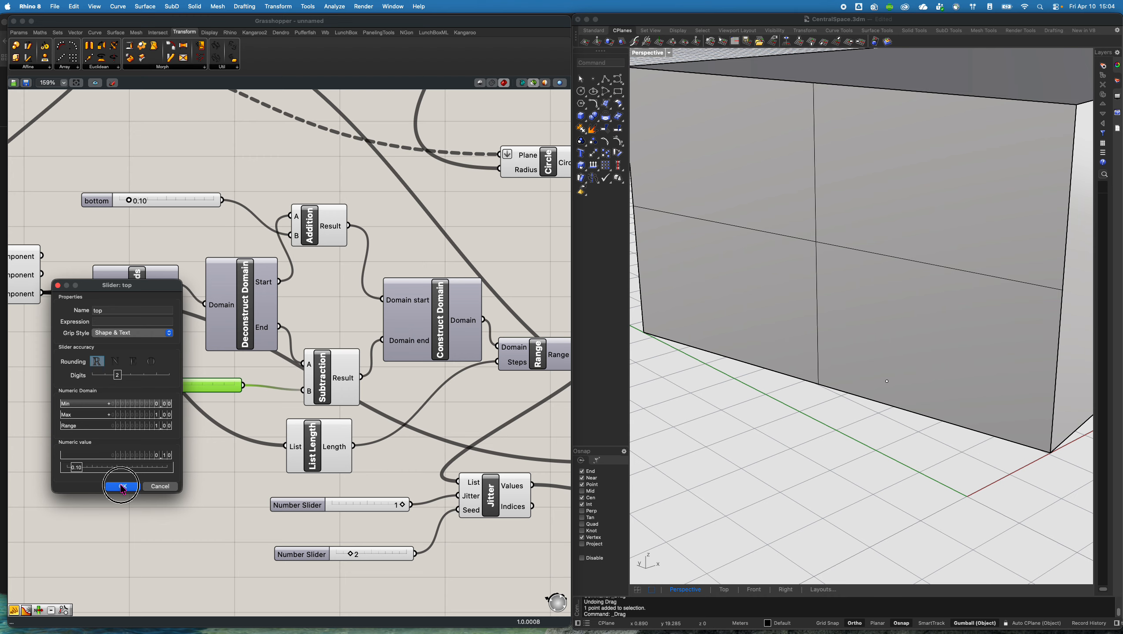
left_click(123, 487)
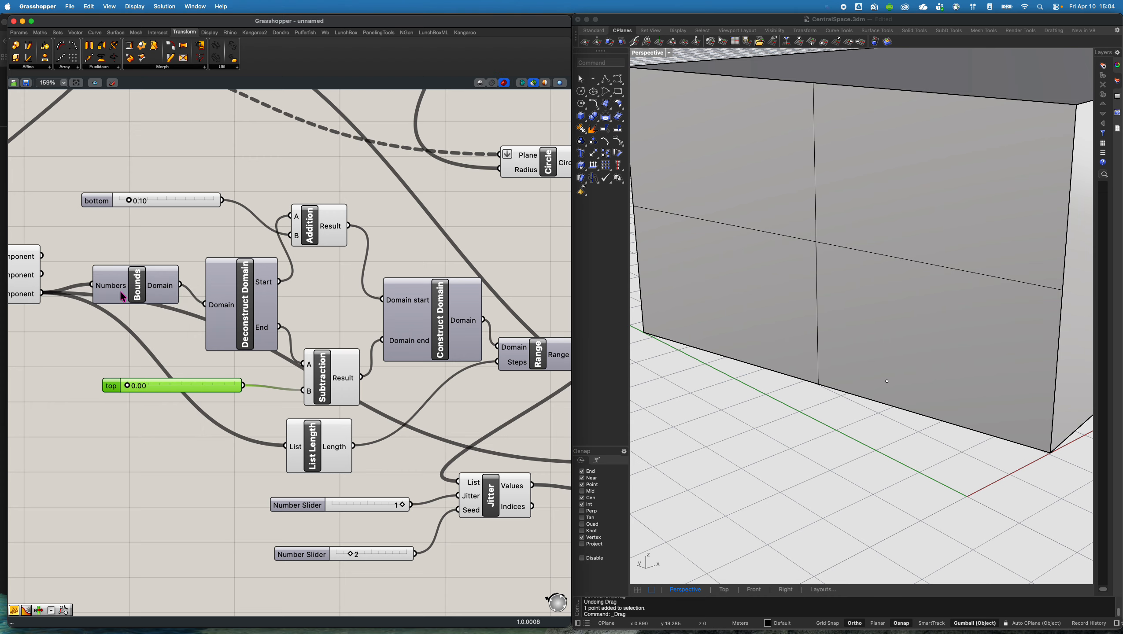
Lower the "bottom" slider to 0.00 and preview the Cull Pattern points on the box face
left_click(99, 203)
right_click_drag(389, 312, 347, 269)
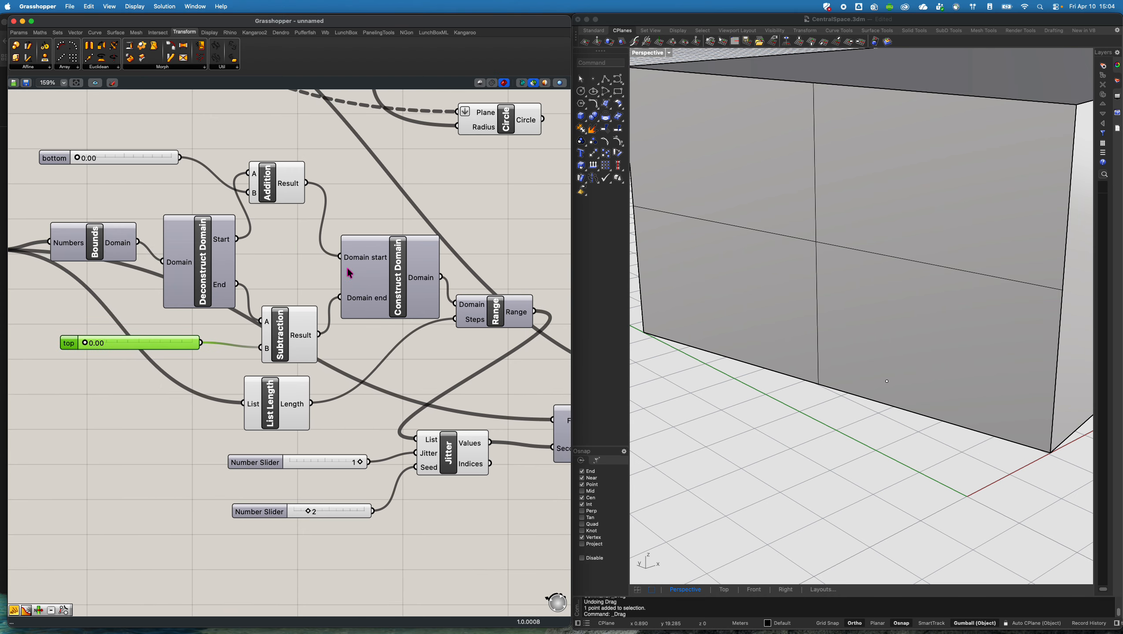
scroll(383, 294, "down", 5)
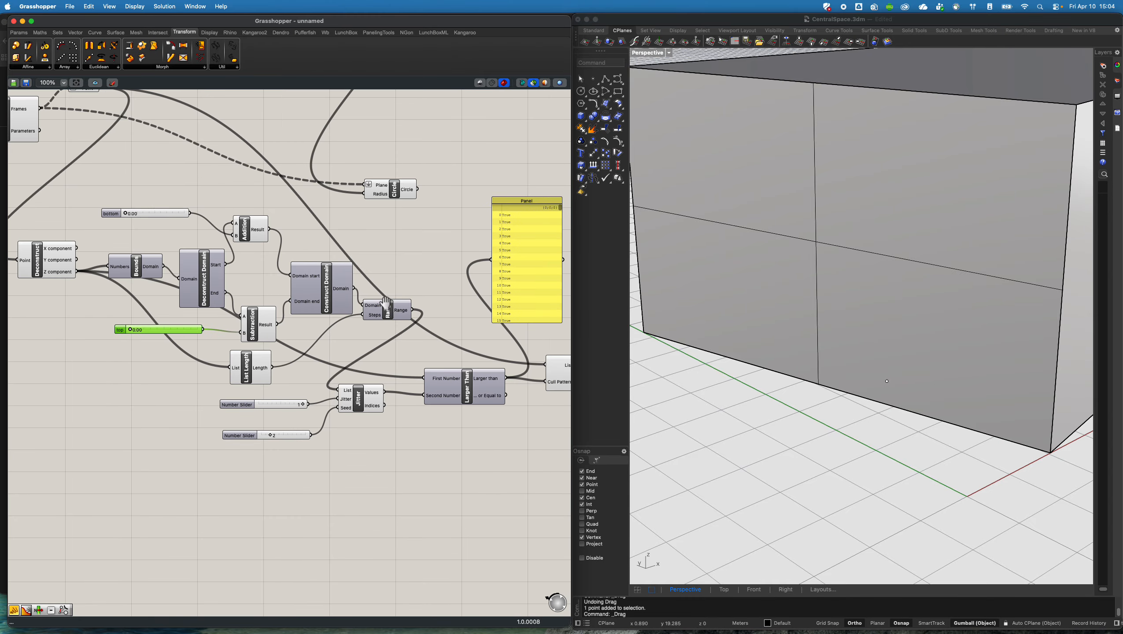
left_click(527, 364)
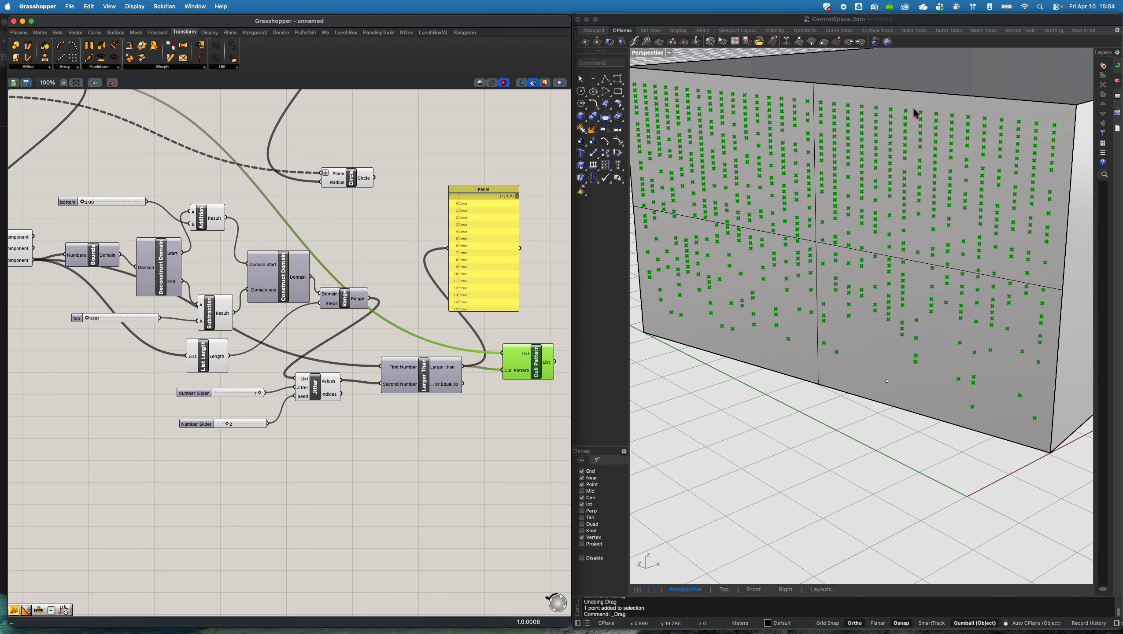
mouse_move(846, 303)
right_mouse_down("shift")
mouse_move(873, 312)
mouse_move(856, 303)
right_mouse_up("shift")
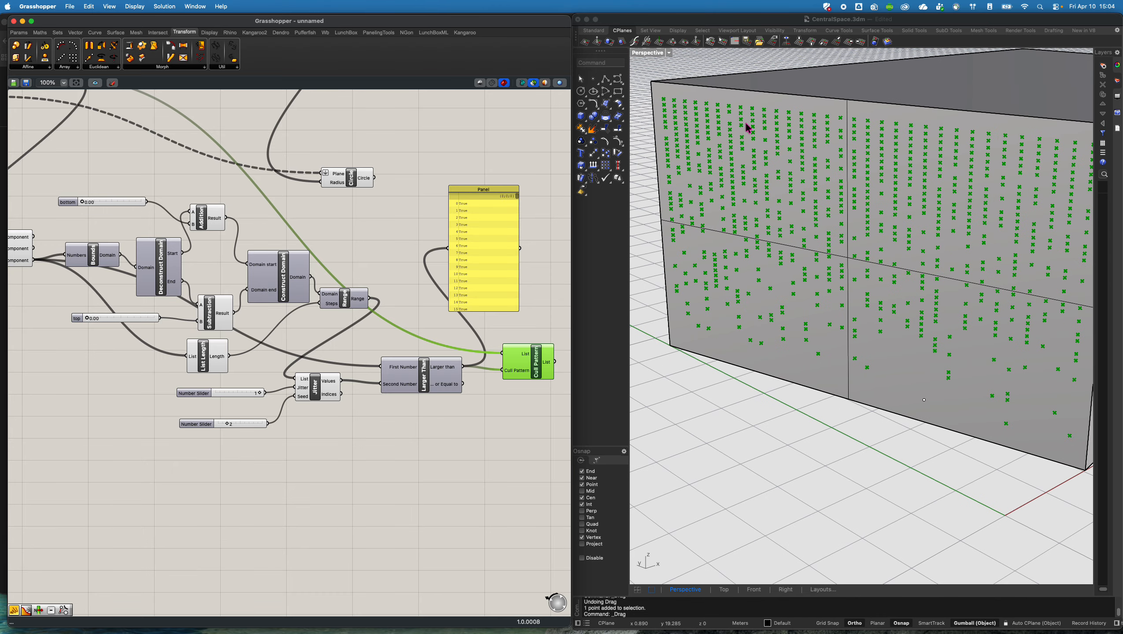
mouse_move(955, 134)
right_mouse_down()
mouse_move(936, 134)
mouse_move(949, 134)
right_mouse_up()
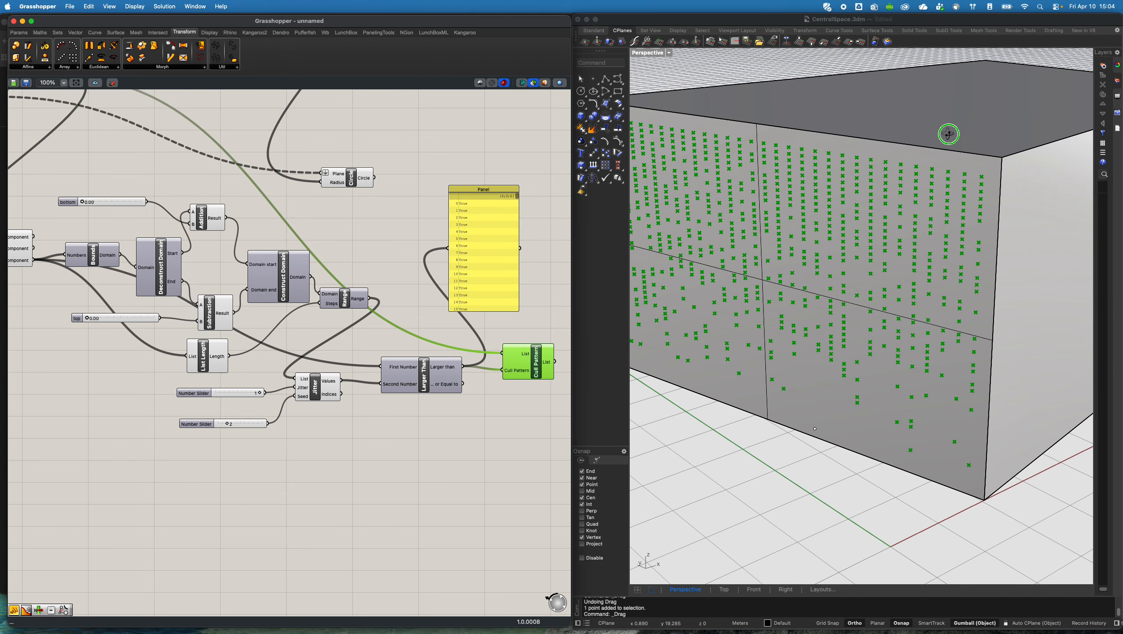
right_click_drag(845, 144, 854, 142)
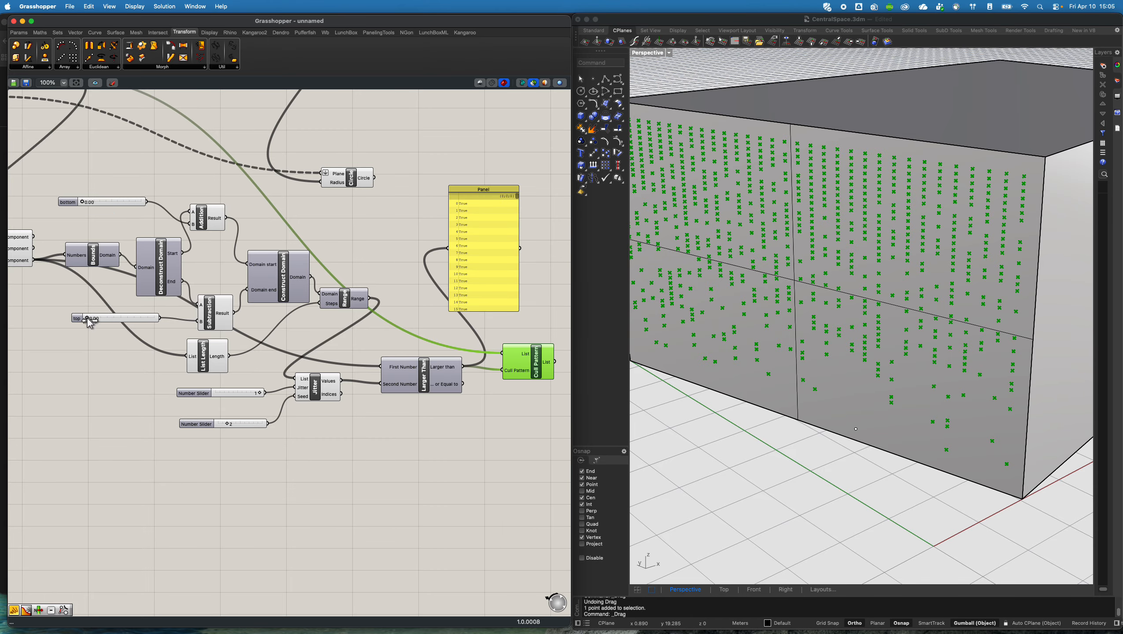
Raise the "bottom" slider slightly and set the "top" slider to 0.34 while previewing the culled points
left_click_drag(87, 318, 88, 319)
right_click_drag(775, 165, 788, 166, "shift")
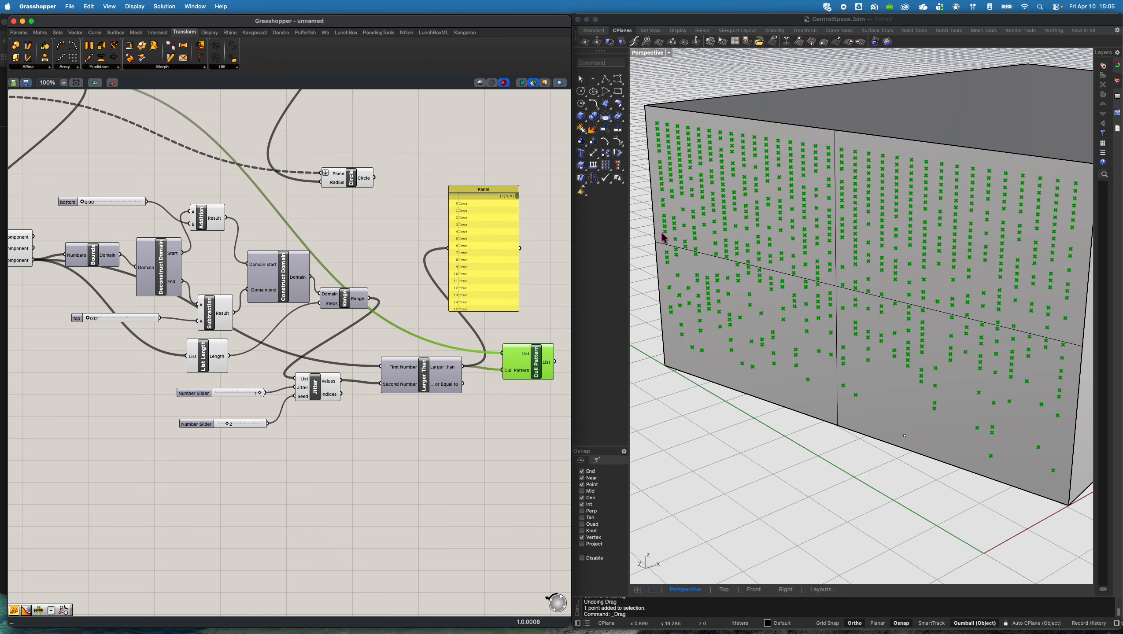
left_click_drag(88, 318, 146, 332)
left_click_drag(147, 323, 113, 323)
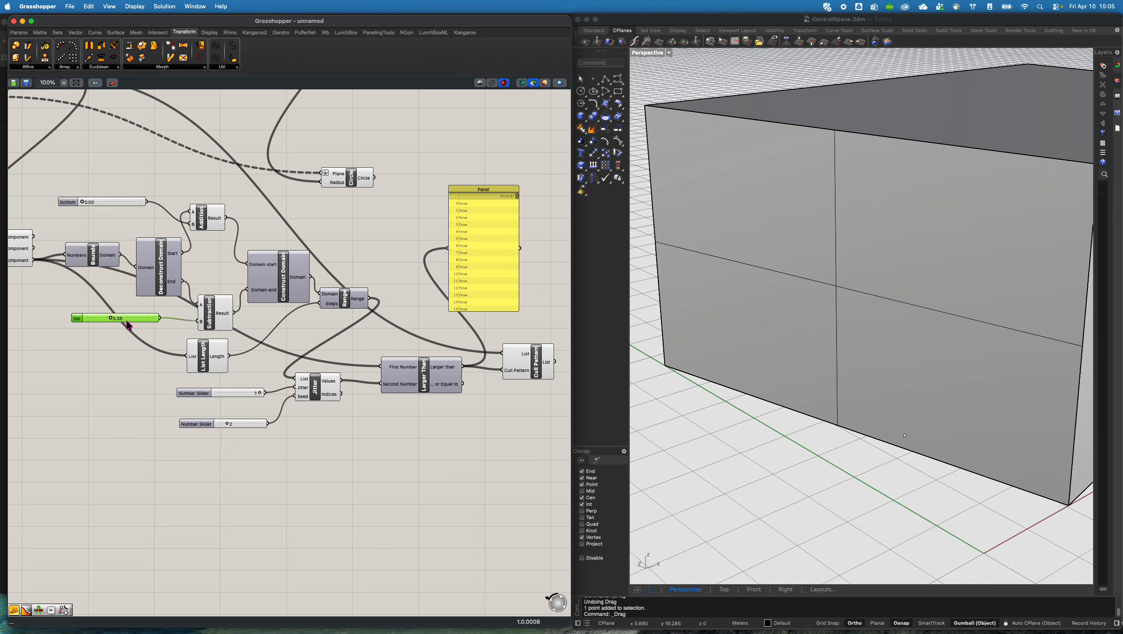
left_click(522, 364)
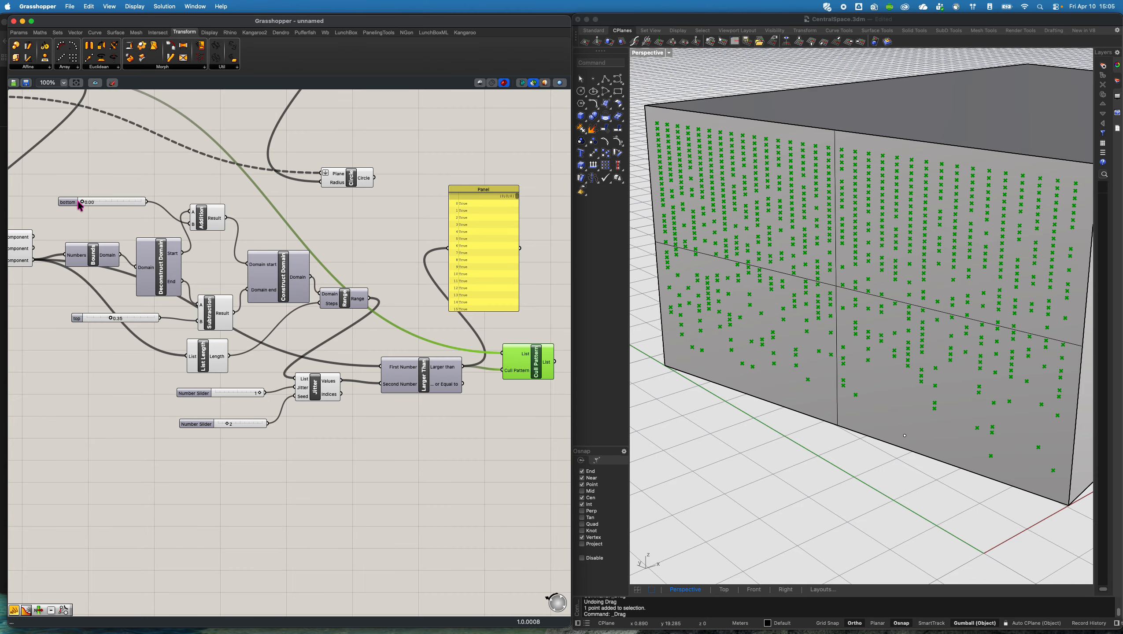
mouse_move(82, 204)
left_mouse_down()
mouse_move(104, 205)
mouse_move(91, 206)
left_mouse_up()
left_click_drag(109, 318, 107, 318)
Delete the panel of True/False values and reposition the Cull Pattern component above and beside Larger Than
right_click_drag(388, 284, 291, 287)
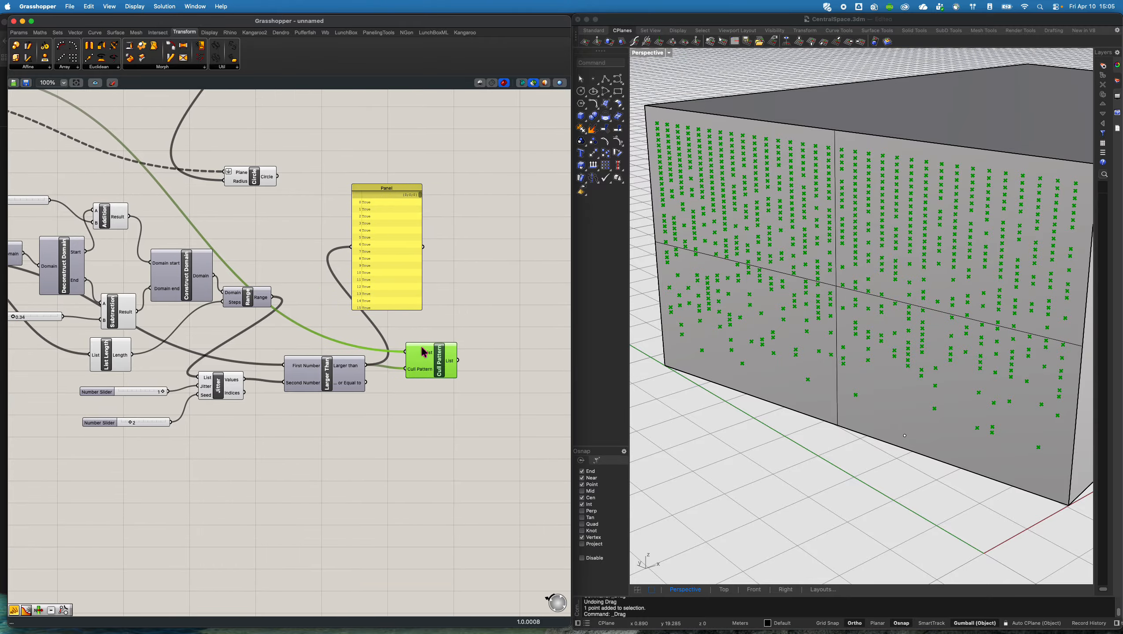
left_click_drag(433, 359, 458, 280)
right_click_drag(387, 207, 354, 226)
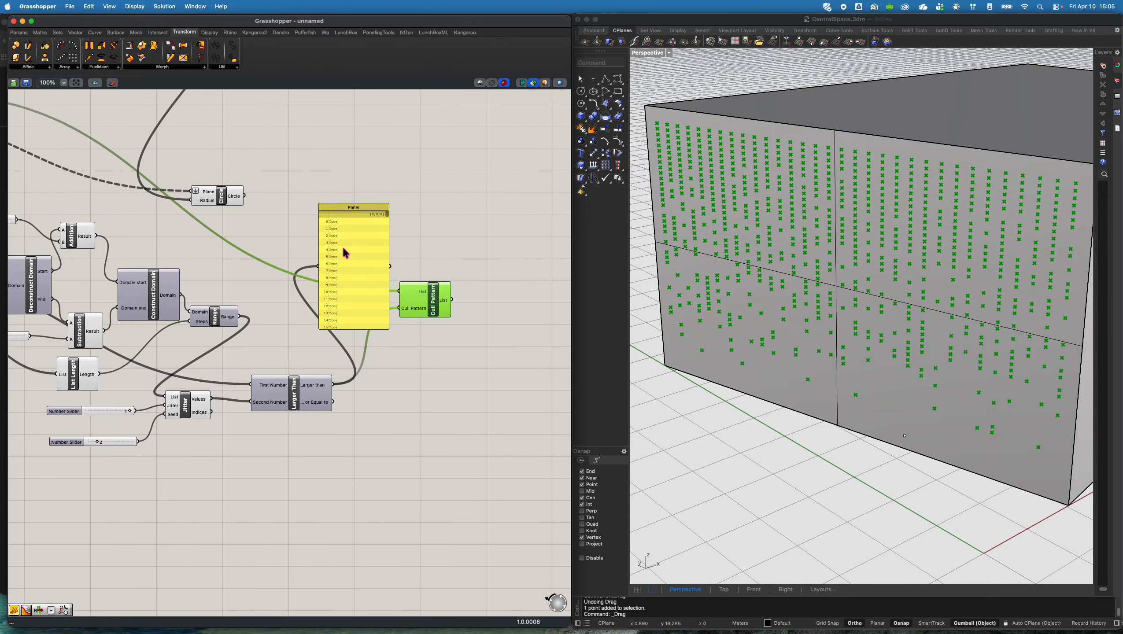
left_click(348, 254)
key("Delete")
left_click_drag(420, 297, 390, 277)
Move the Circle component over to sit just above Cull Pattern and nudge Cull Pattern down to make room
scroll(355, 287, "up", 3)
scroll(353, 282, "down", 10)
right_click_drag(327, 279, 336, 242)
scroll(308, 300, "up", 6)
scroll(308, 300, "down", 1)
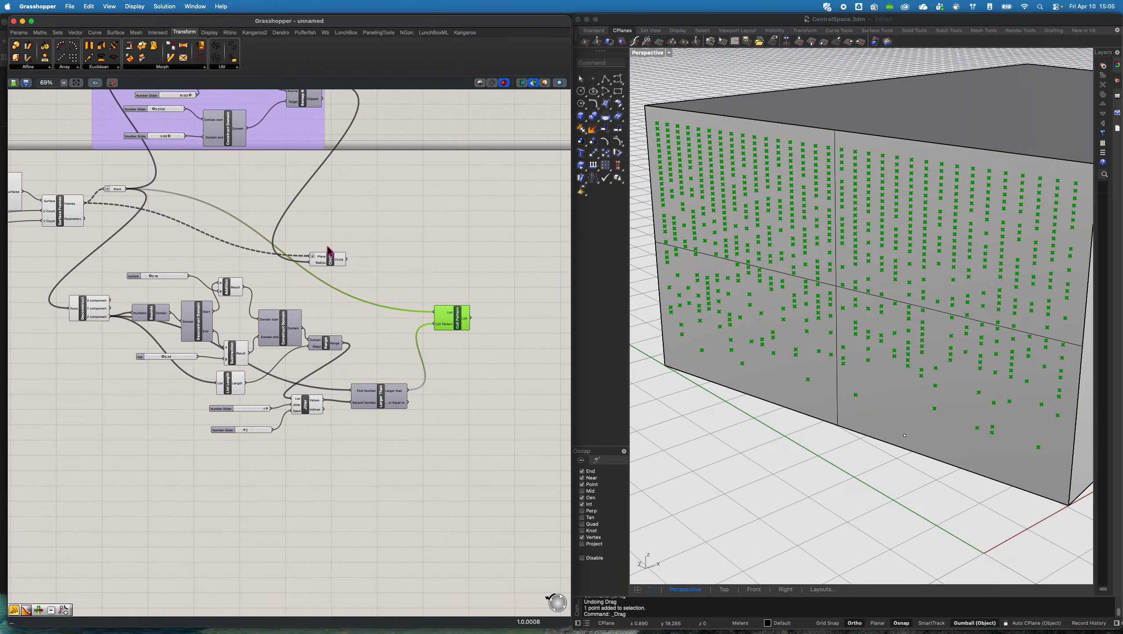
left_click_drag(329, 260, 467, 280)
right_click_drag(231, 218, 276, 235)
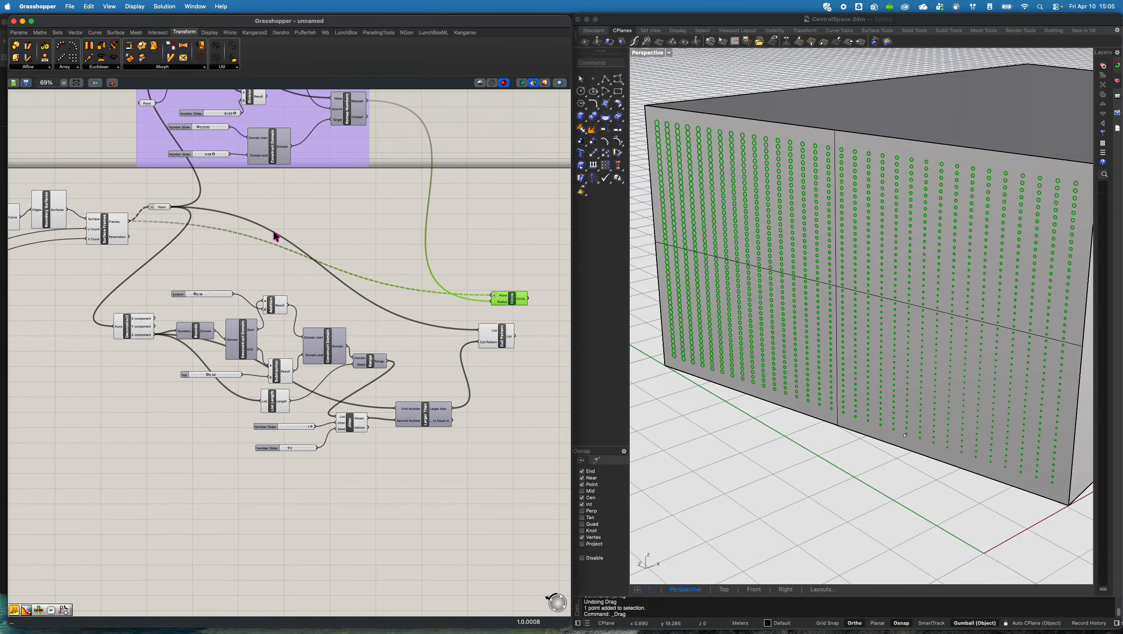
left_click(475, 328)
left_click_drag(492, 338, 491, 351)
Replace the List input of Cull Pattern with the Frames output of Surface Frames and flatten that input
right_click_drag(393, 247, 377, 278)
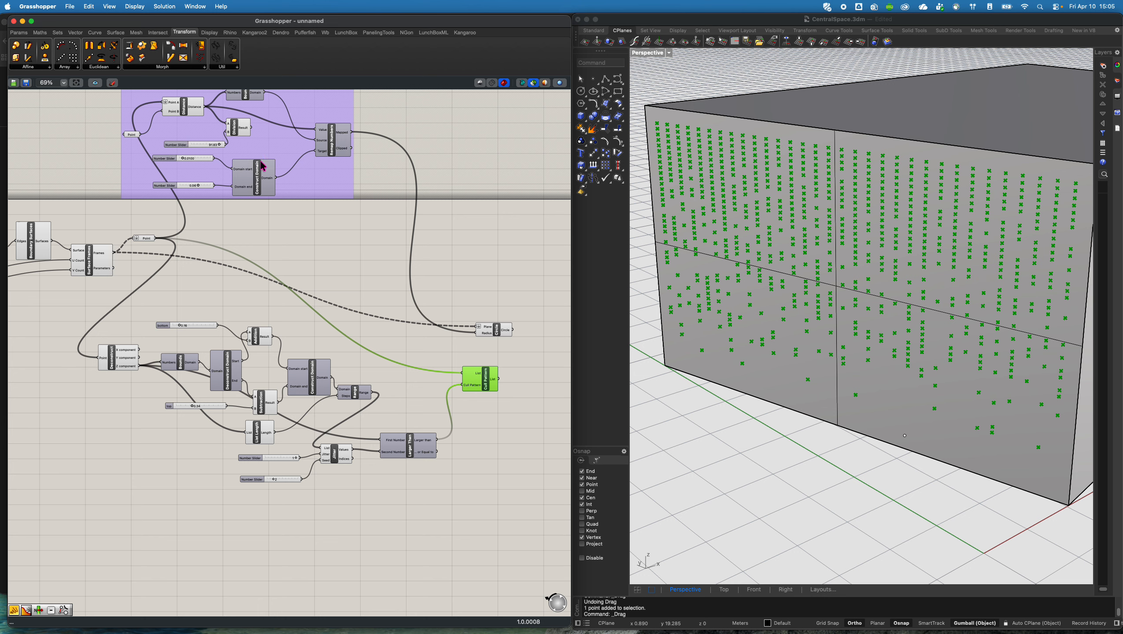
right_click_drag(295, 141, 292, 154)
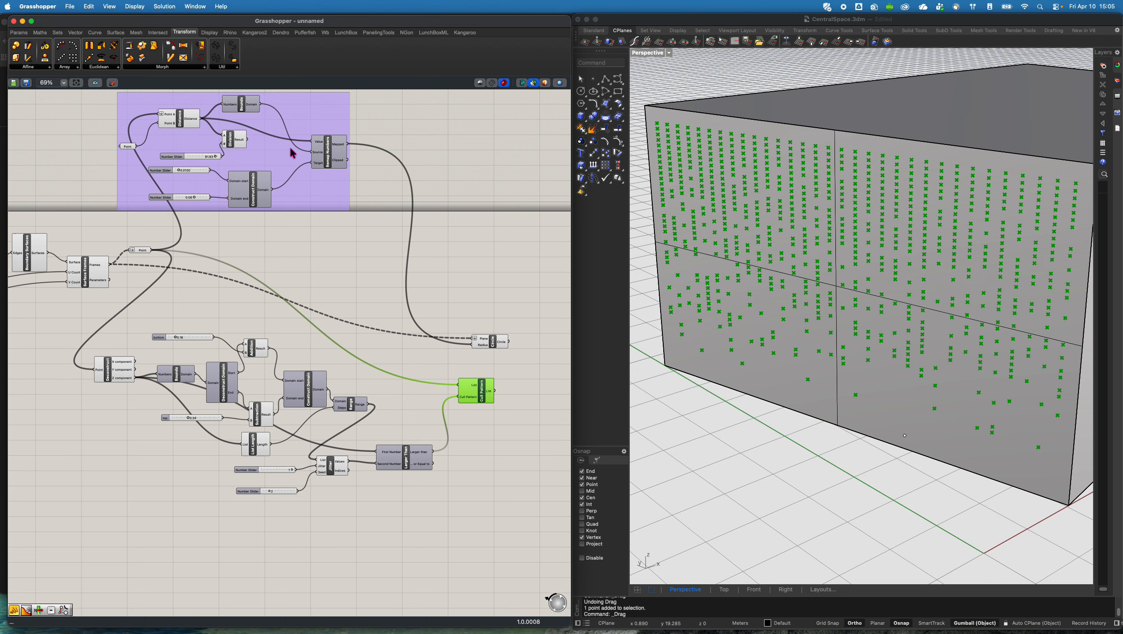
left_click(104, 271)
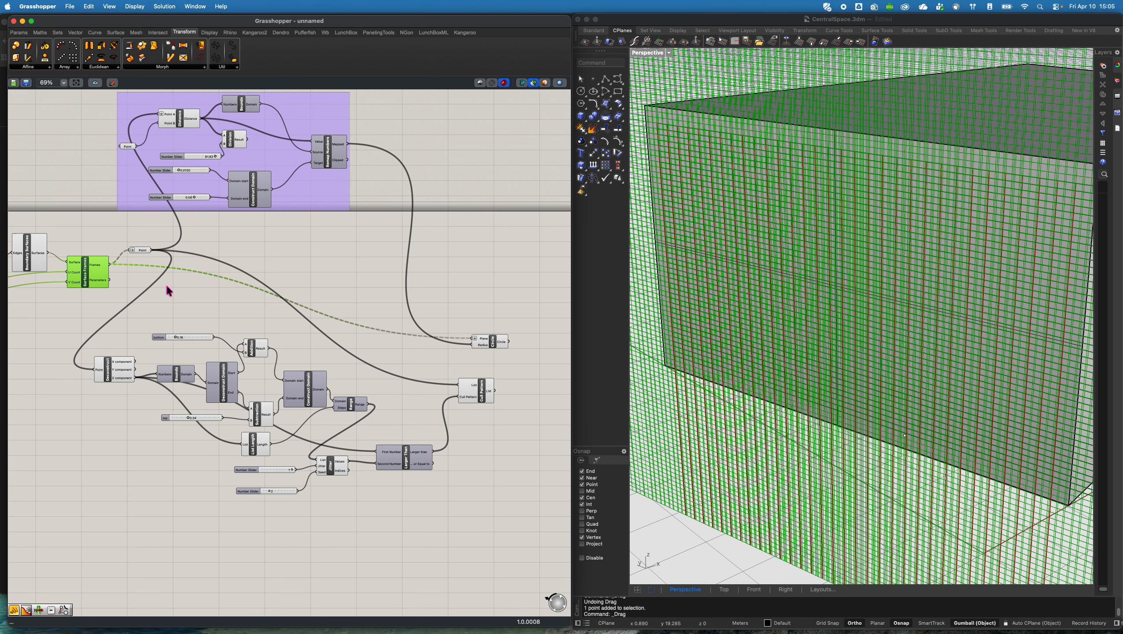
left_click_drag(110, 264, 459, 384)
left_click_drag(448, 378, 461, 385)
right_click(468, 385)
left_click(494, 459)
Add a number slider ranging from 0.01 to 0.1 above the Circle component
scroll(481, 327, "up", 5)
double_click(437, 307)
type("pipe")
key("BackSpace")
key("BackSpace")
key("BackSpace")
key("BackSpace")
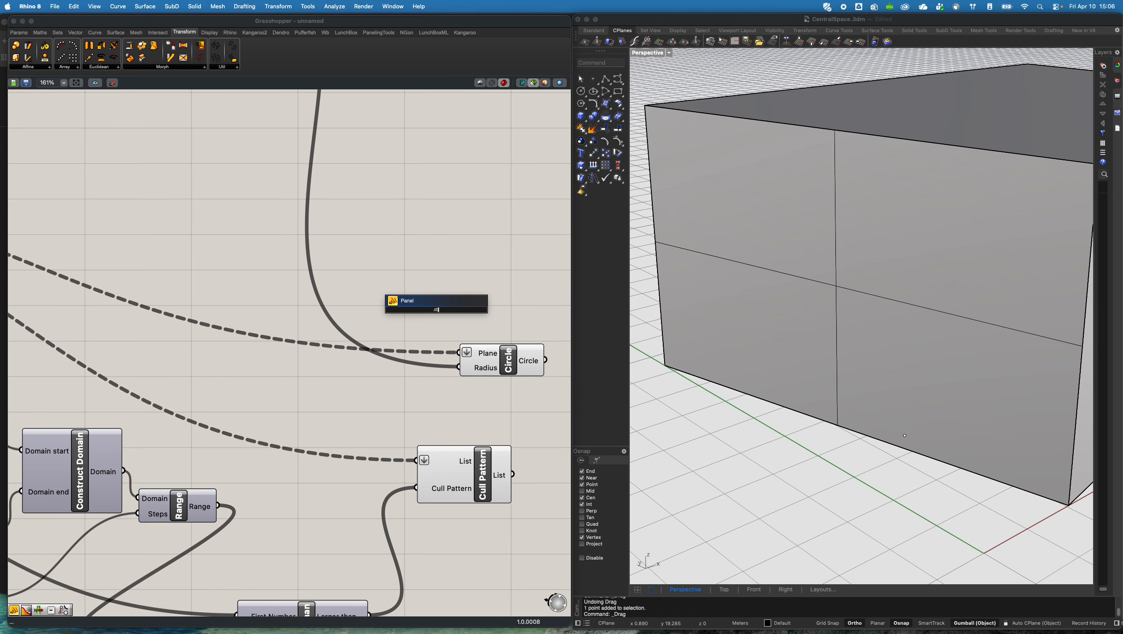
type("0.01.....0.1")
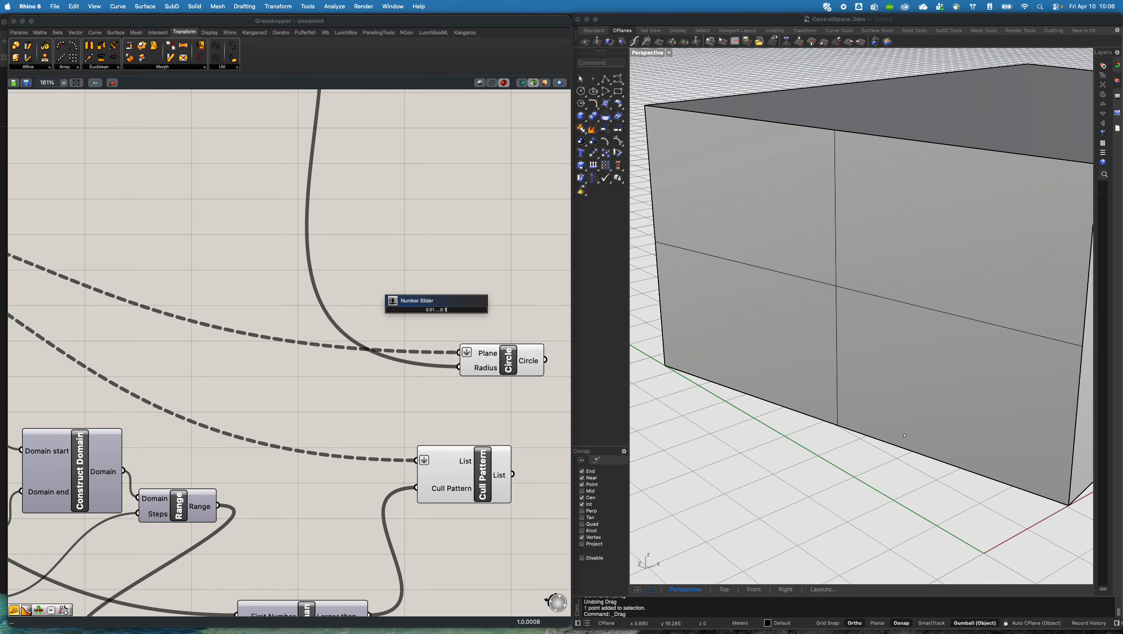